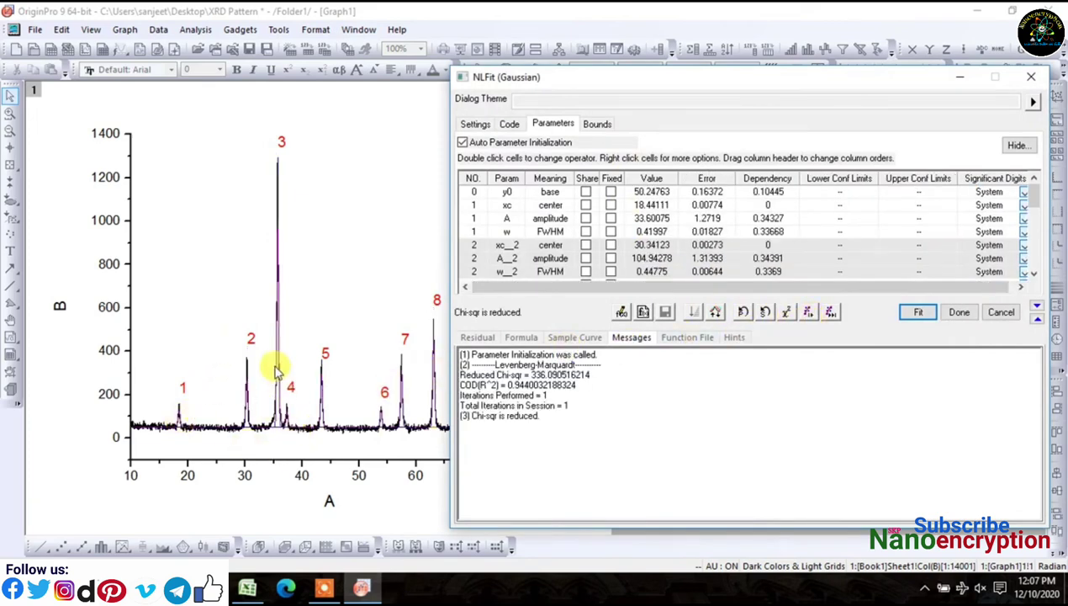
Run the Gaussian peak fit until it converges, finish it, and return to Graph1.
left_click(830, 315)
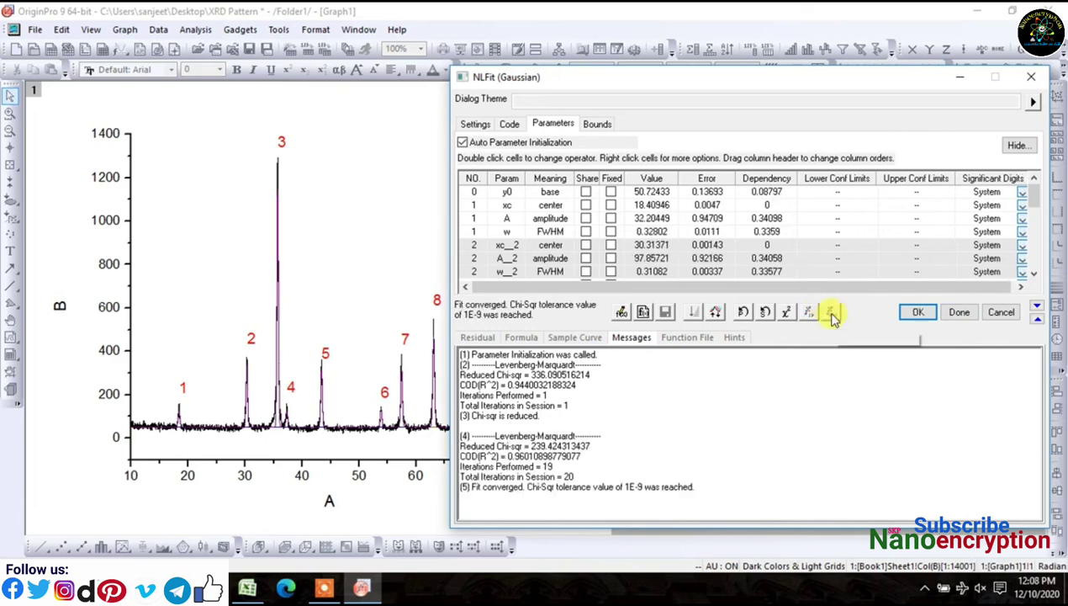
left_click(957, 311)
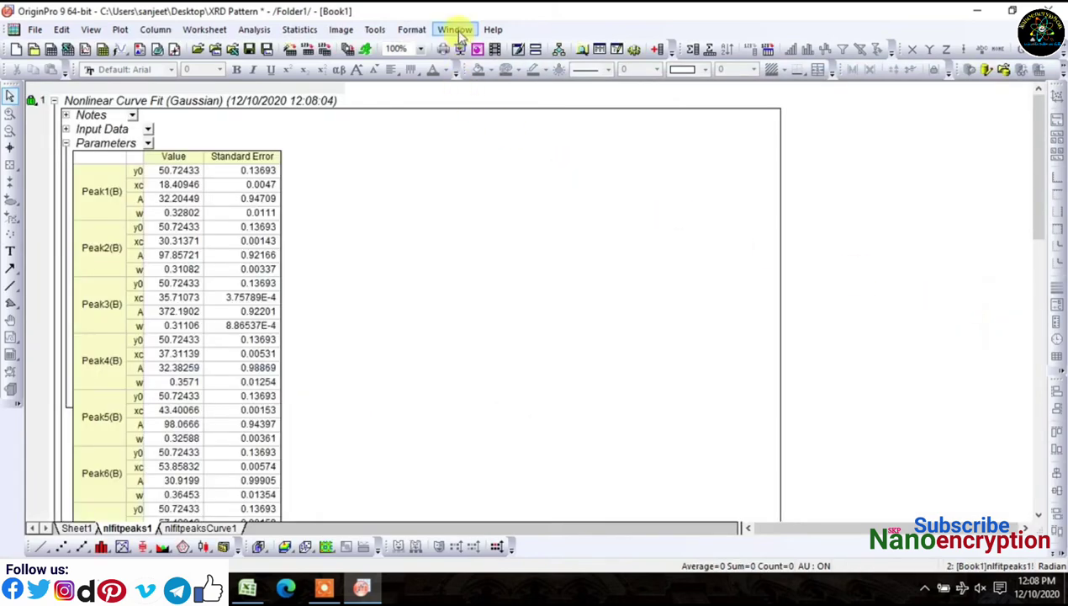
left_click(457, 31)
left_click(468, 294)
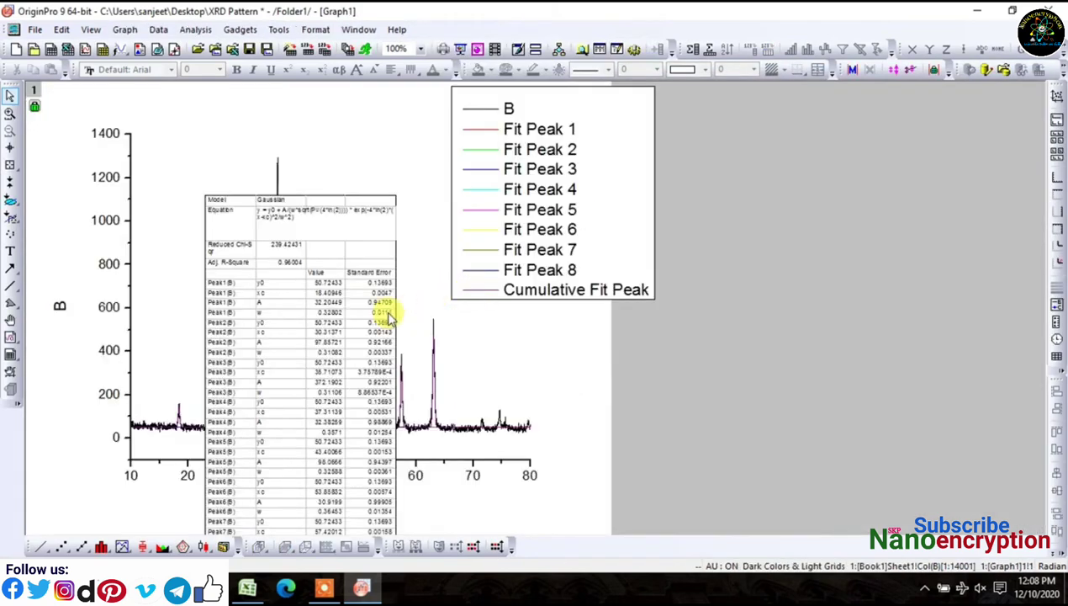
Move the fit results table and the legend off the XRD curve into the empty area beside the plot.
left_click(329, 281)
left_click_drag(492, 289, 843, 223)
left_click(568, 192)
left_click_drag(546, 195, 683, 198)
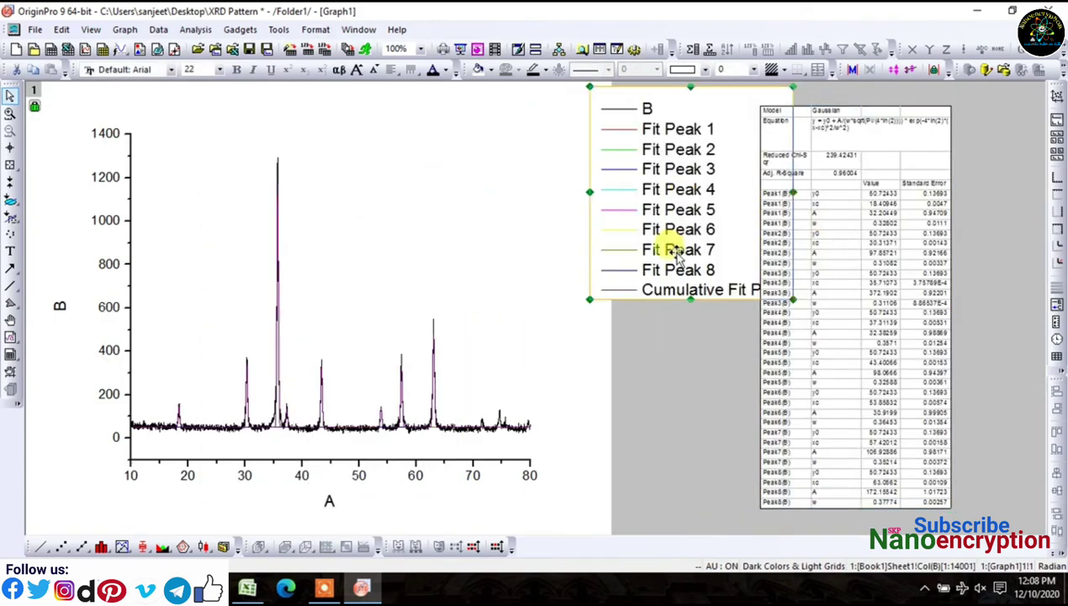
left_click(670, 389)
Zoom in on the peaks near 18, between 30 and 43, and between 54 and 63 to compare fit with data, restoring full scale each time.
left_click(12, 115)
left_click_drag(158, 383, 196, 433)
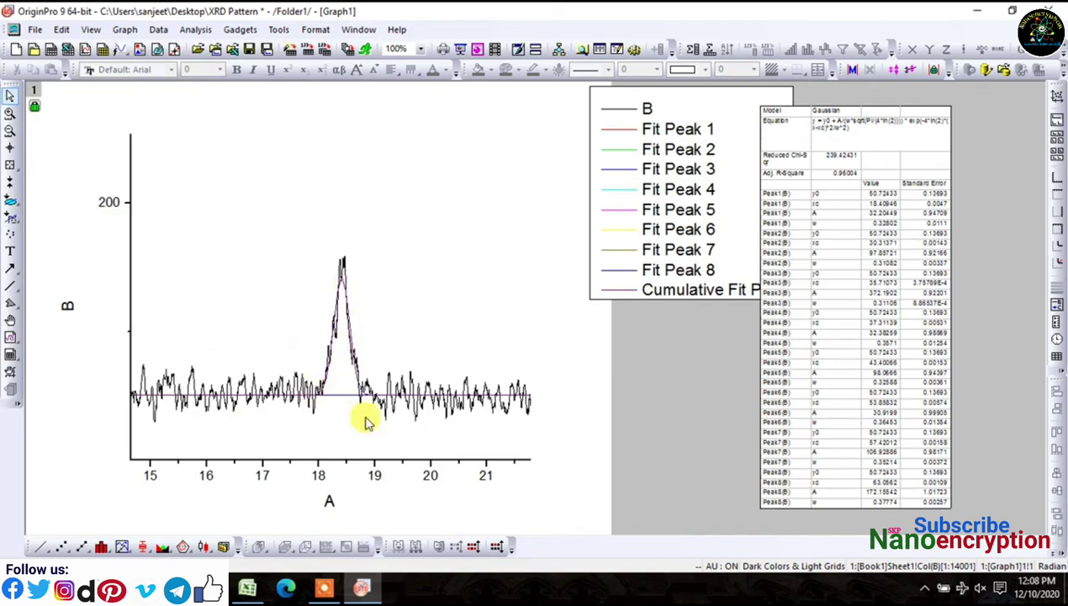
left_click(10, 132)
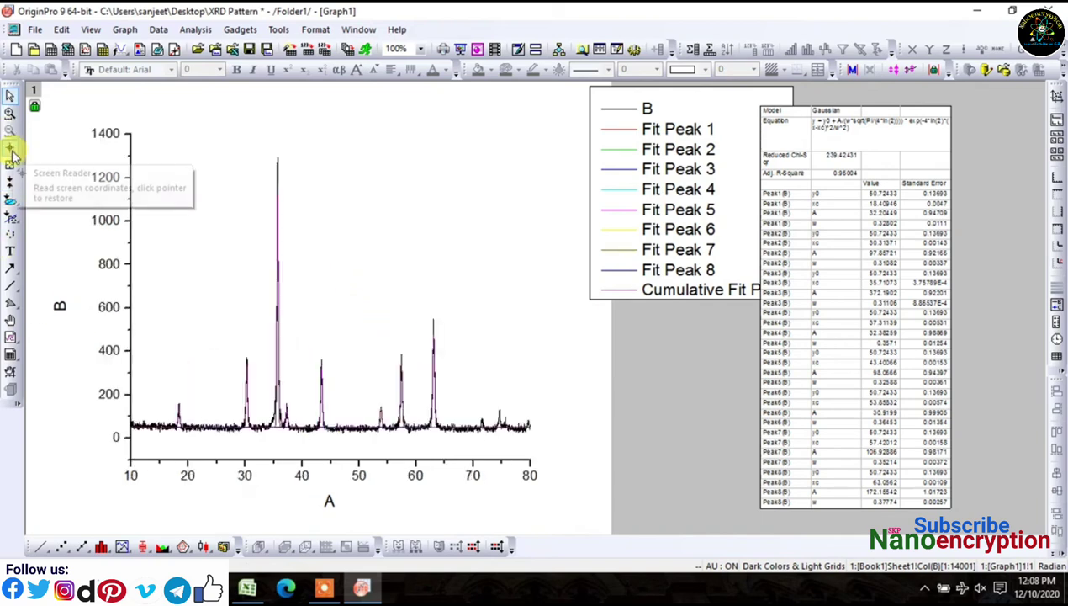
left_click(10, 116)
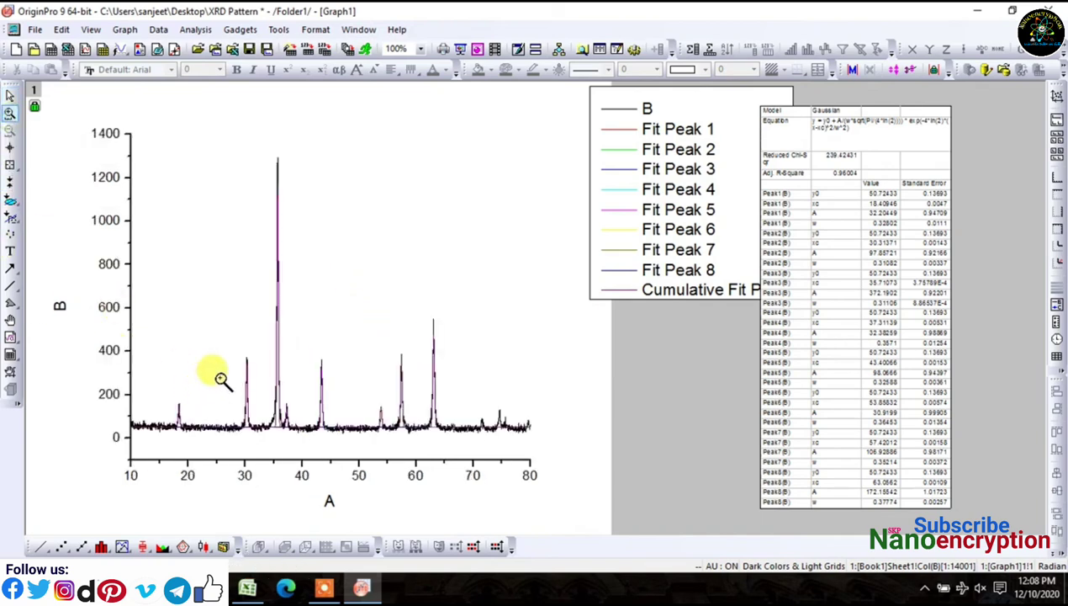
left_click_drag(230, 330, 328, 447)
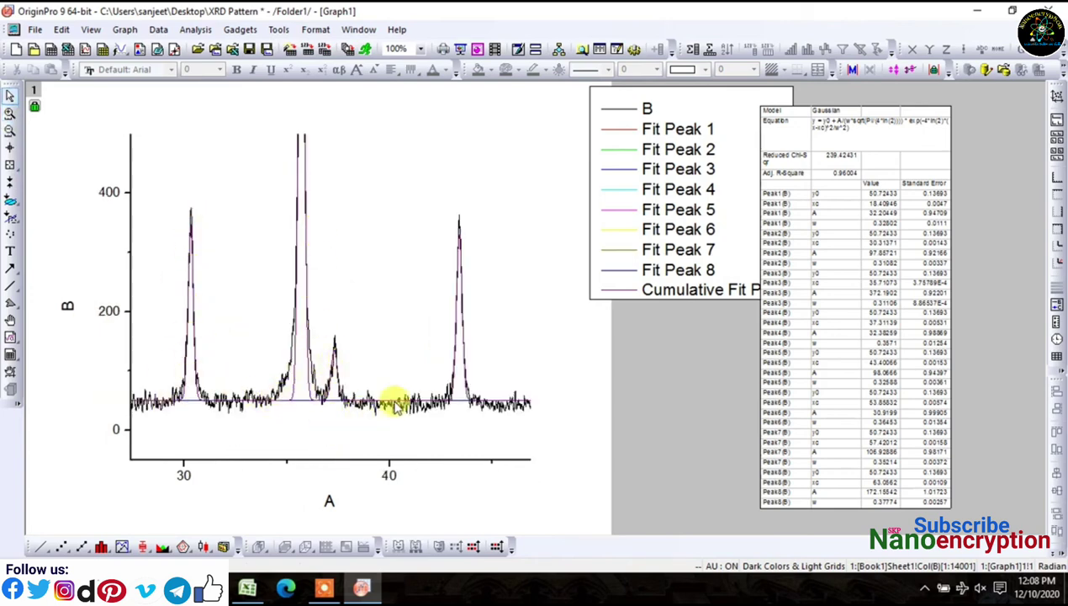
double_click(10, 114)
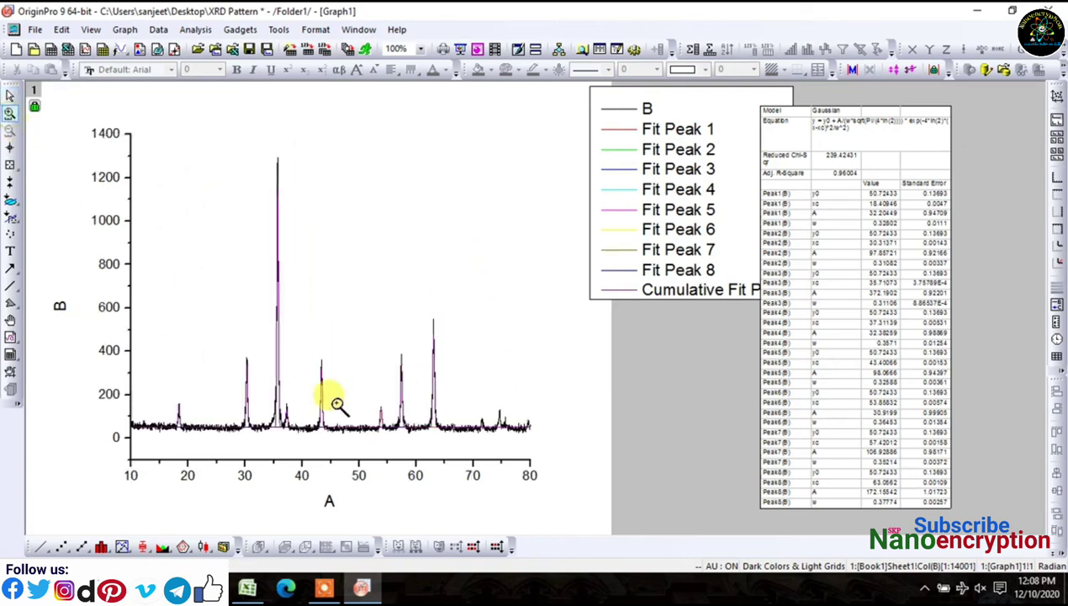
left_click_drag(358, 314, 458, 440)
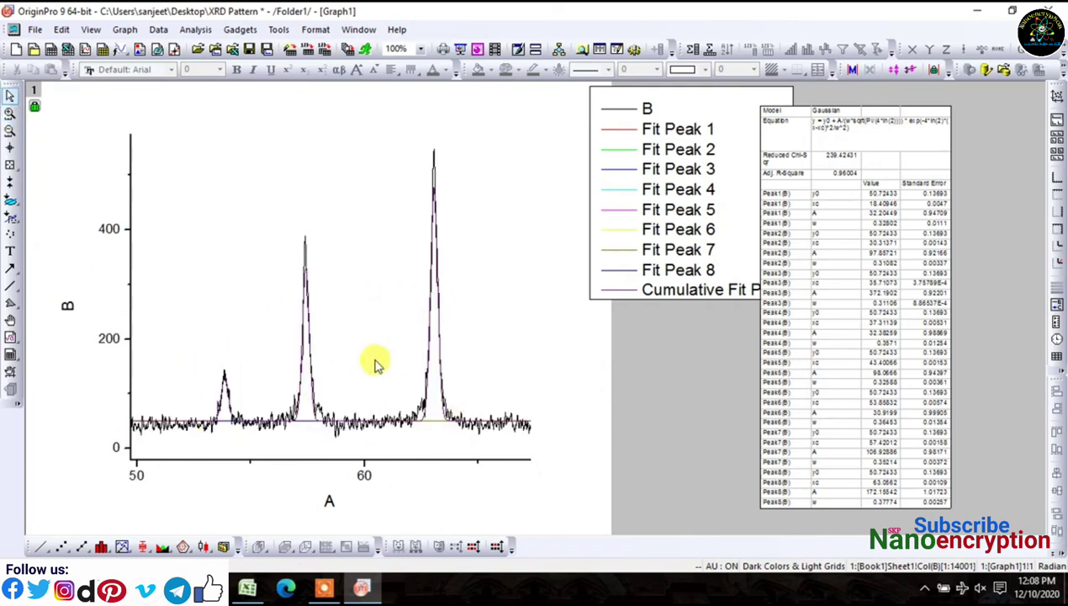
left_click(11, 122)
left_click(16, 171)
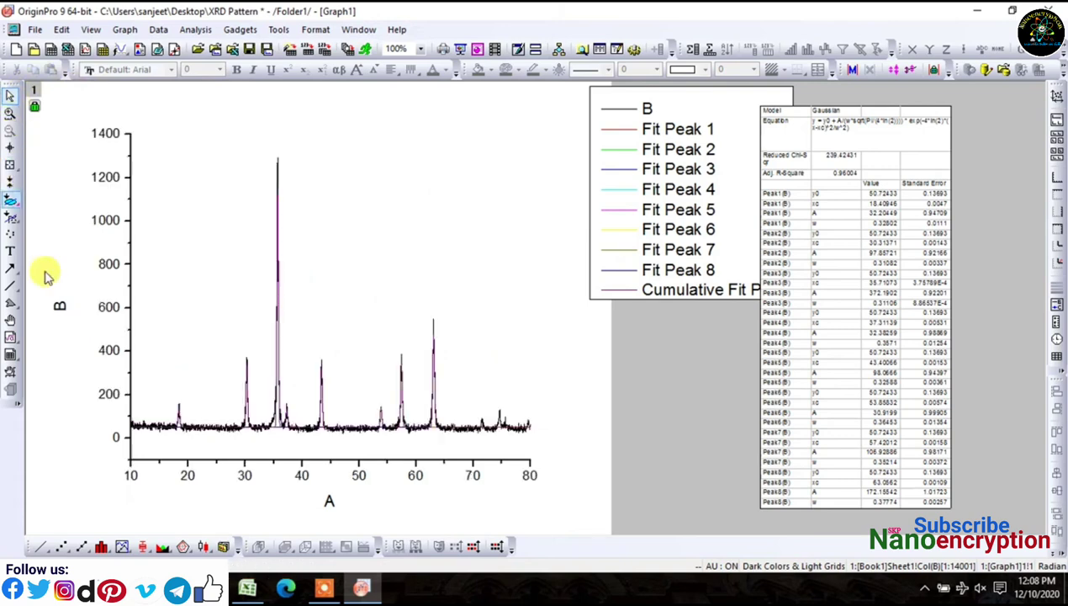
Copy the xc values of all eight peaks from the Summary table of Book1's nlfitpeaks1 report.
left_click(358, 30)
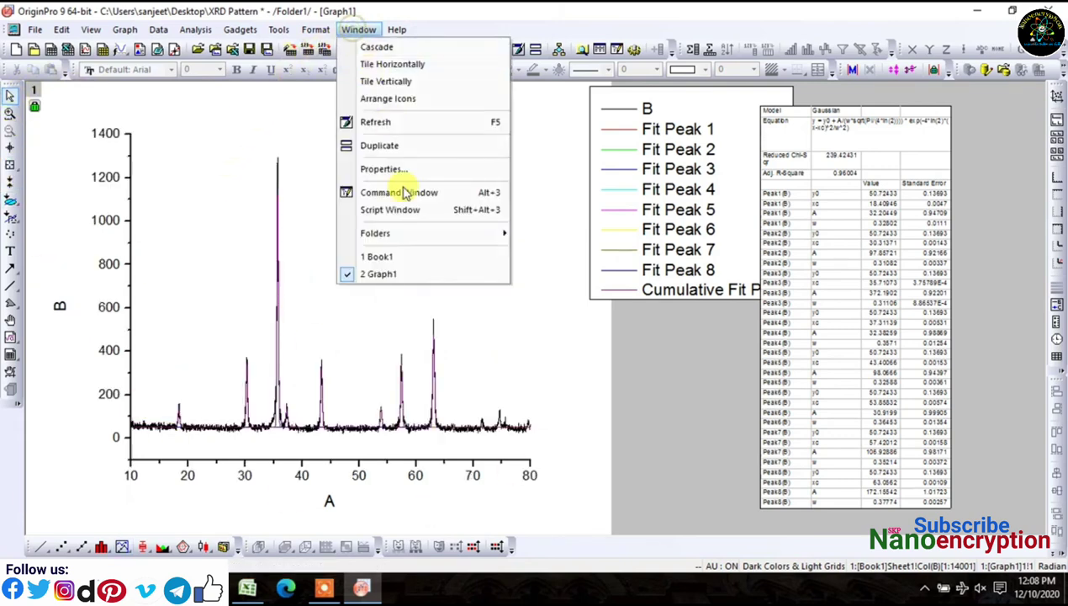
left_click(386, 263)
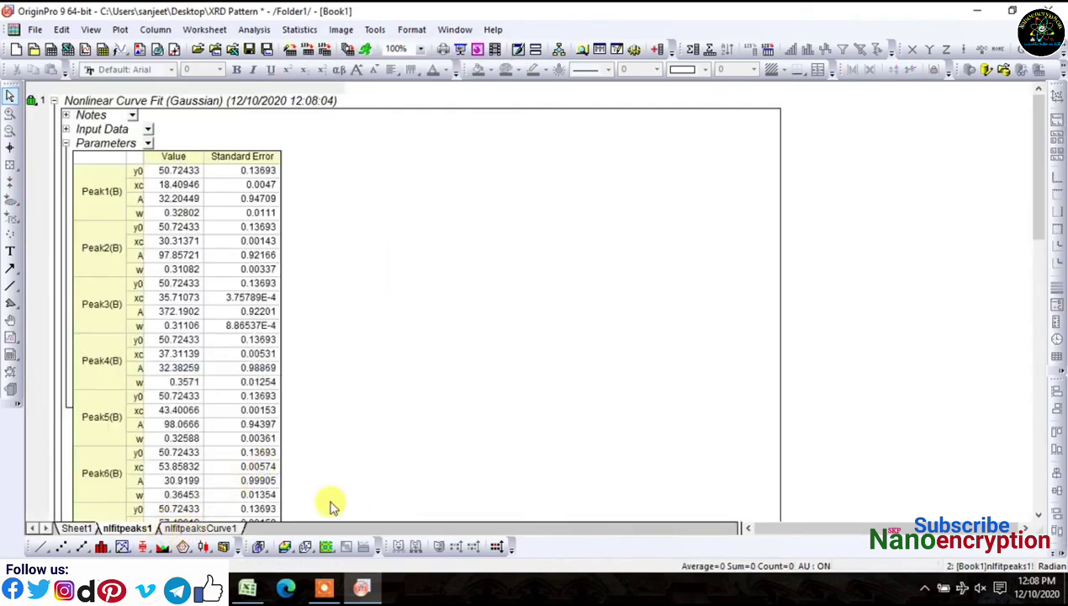
left_click_drag(1033, 172, 992, 379)
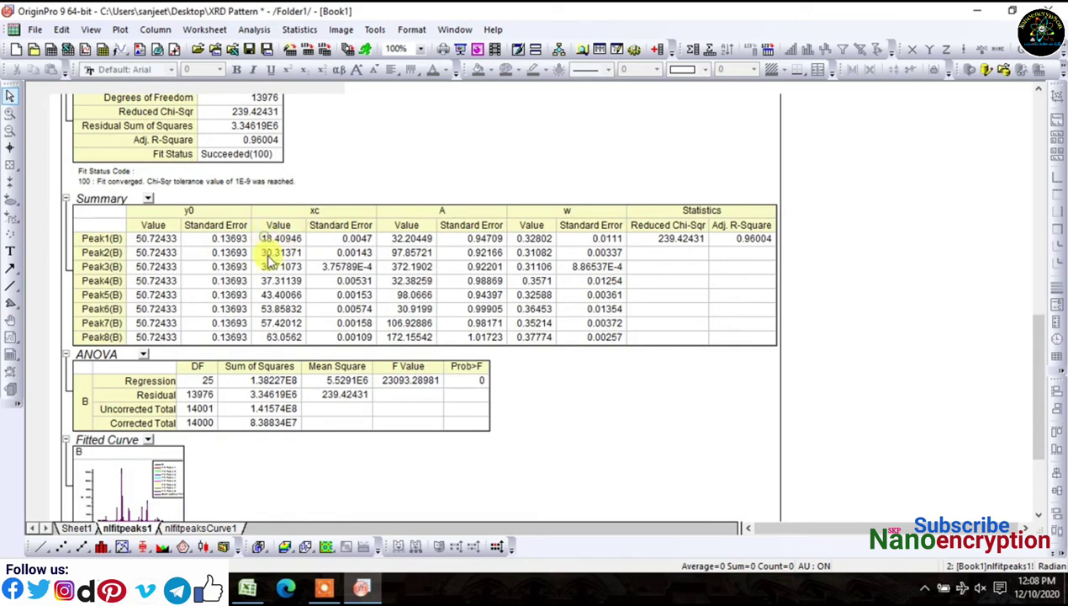
left_click_drag(270, 239, 279, 337)
right_click(279, 337)
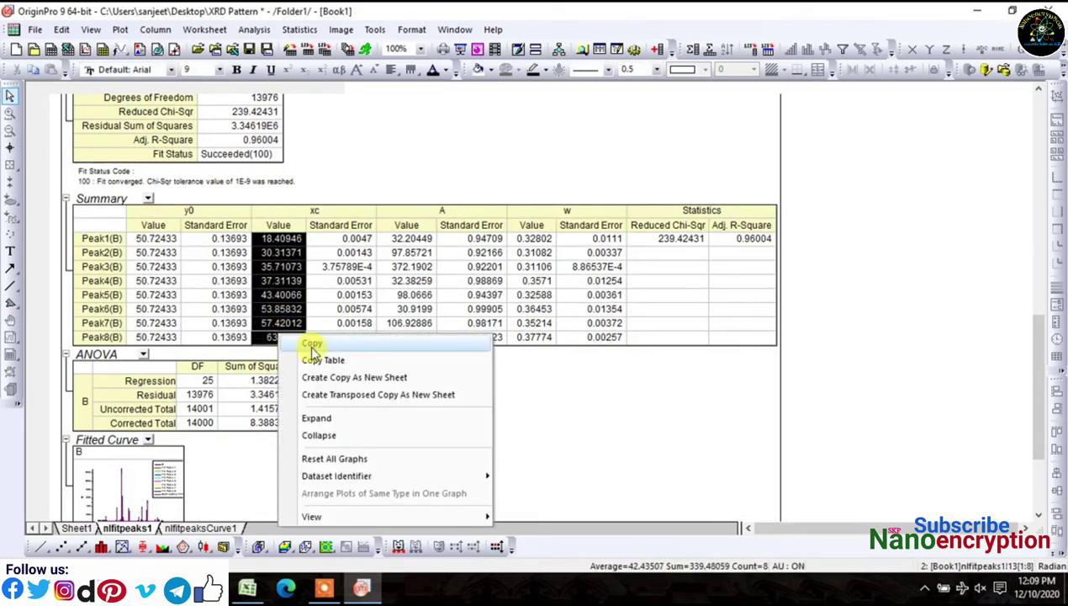
left_click(311, 344)
right_click(286, 310)
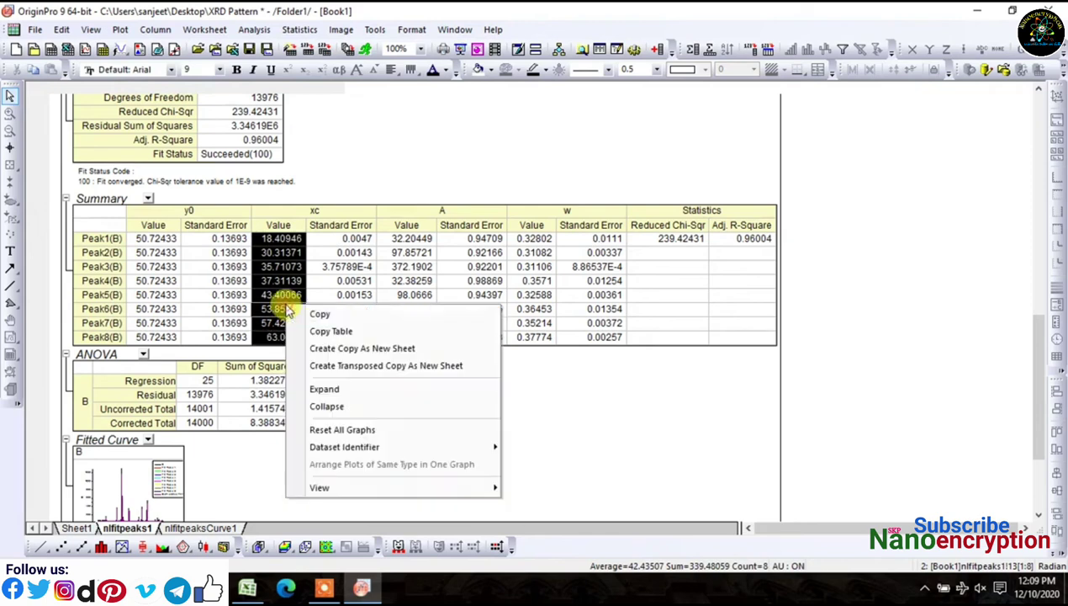
left_click(313, 328)
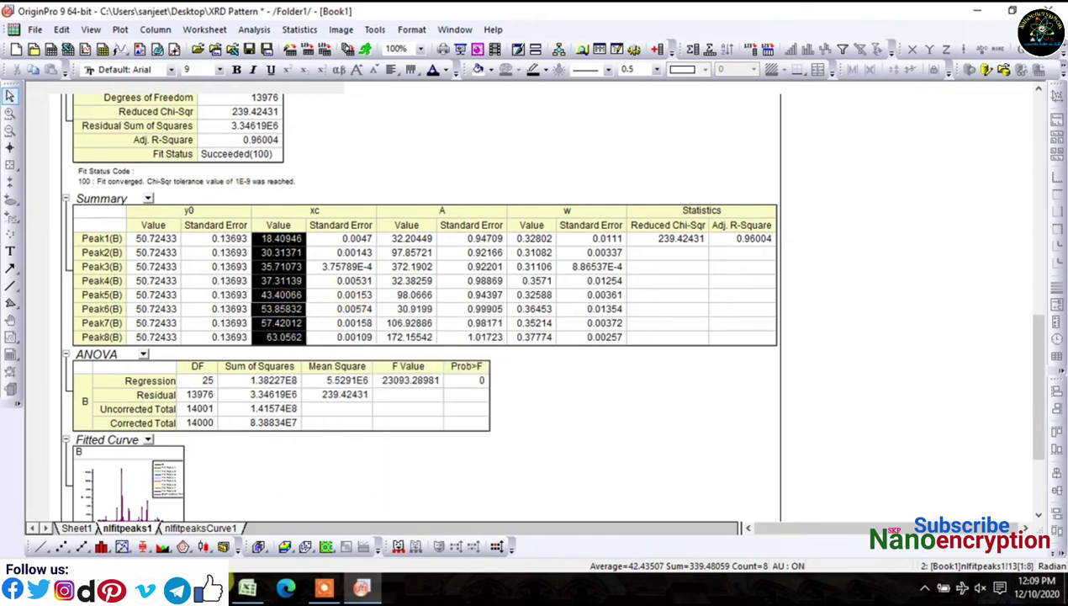
Switch to Excel and paste the copied peak centers into E4:E11 under 2θ.
left_click(246, 587)
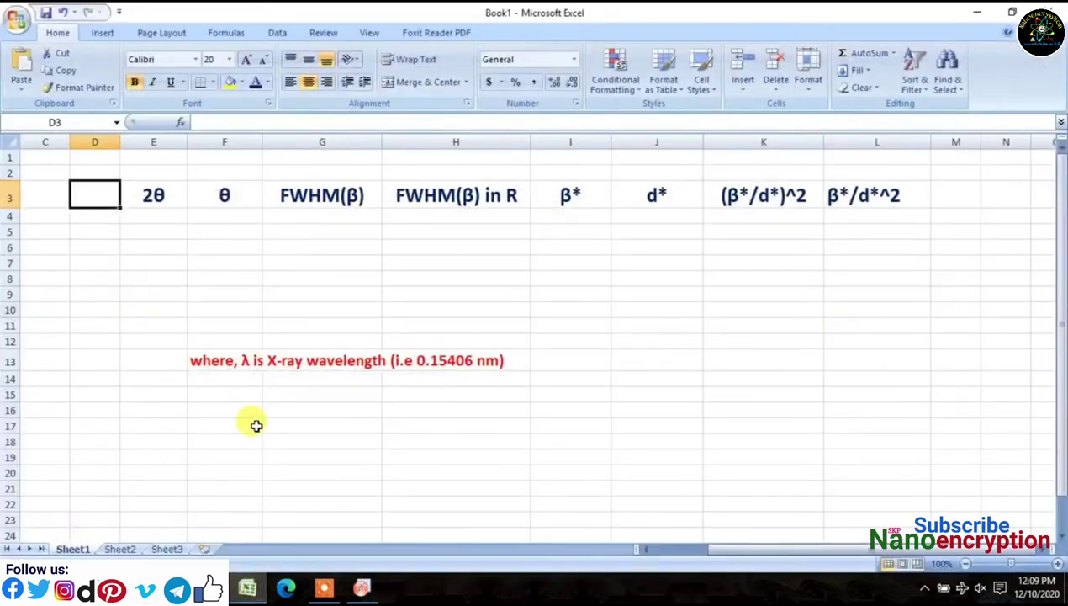
left_click_drag(144, 216, 155, 320)
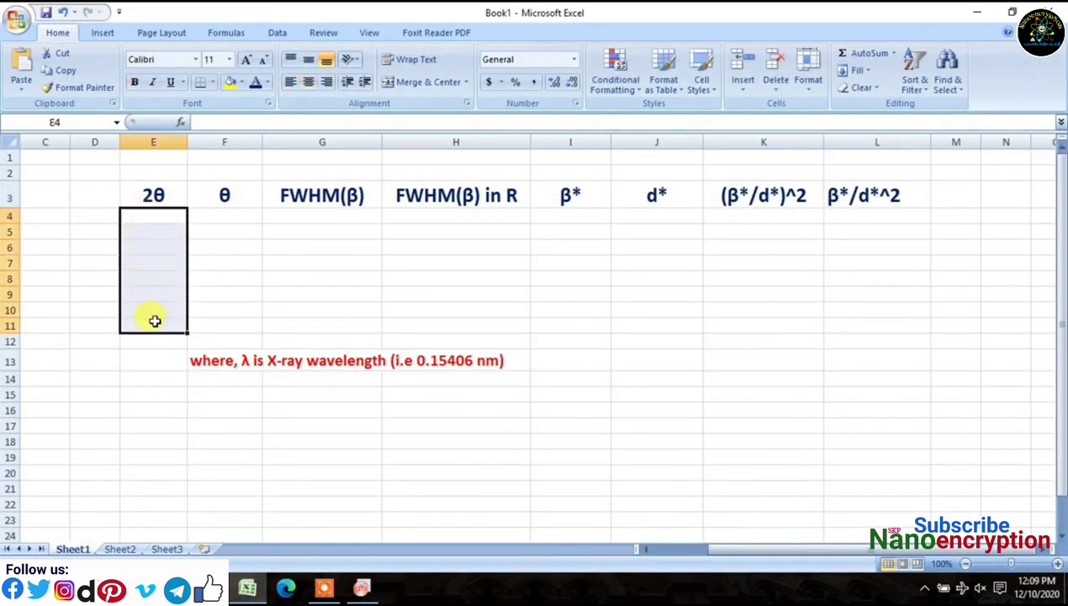
key("ctrl+v")
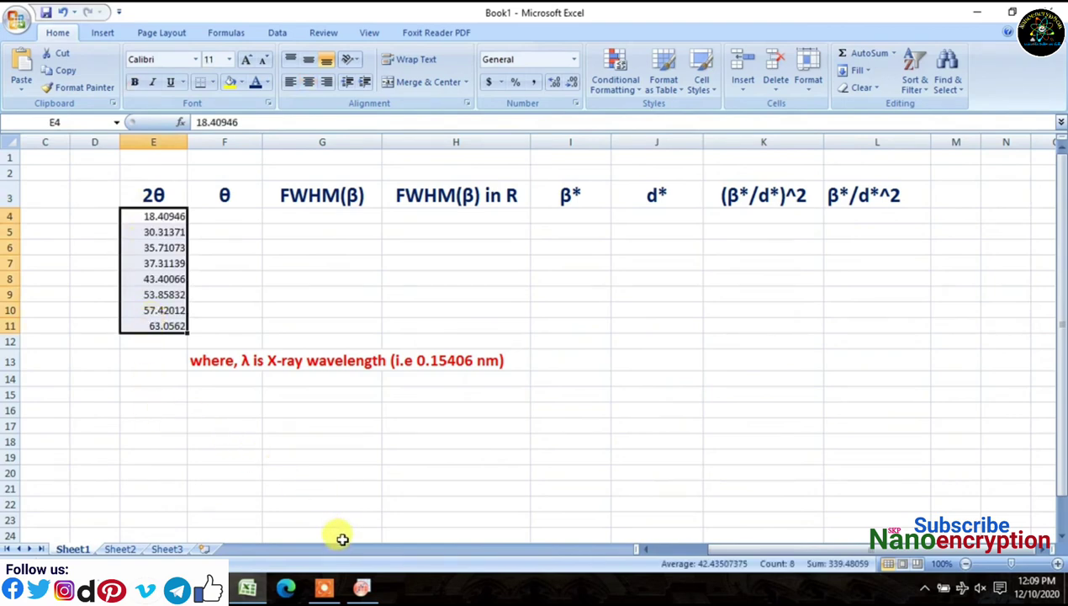
Switch back to OriginPro and copy the w values of all eight peaks from the Summary table.
left_click(362, 587)
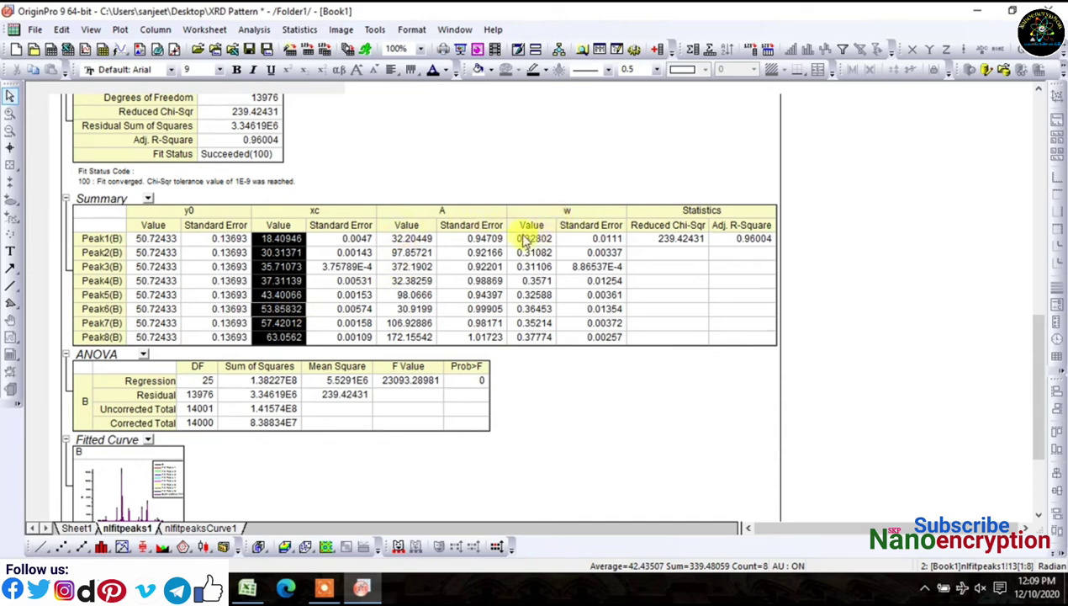
left_click_drag(523, 239, 528, 336)
right_click(528, 336)
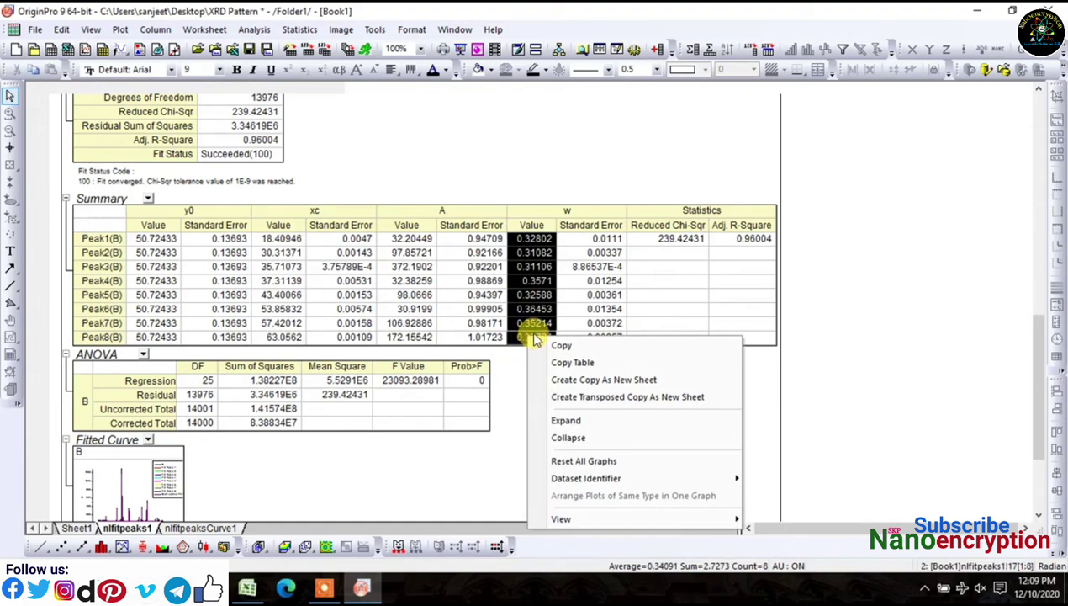
left_click(562, 347)
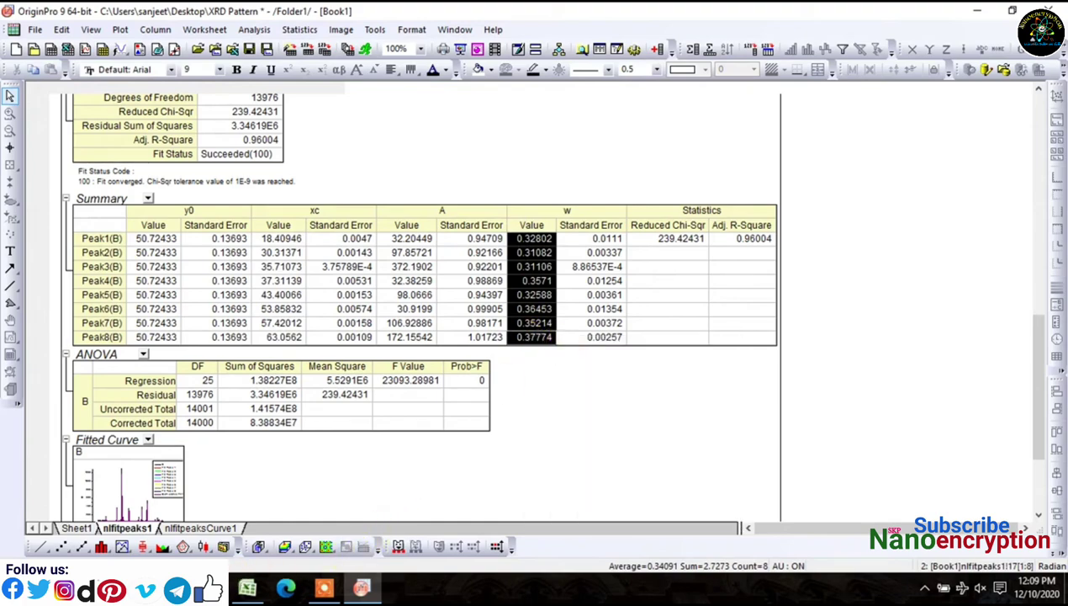
Switch to the Excel workbook and paste the copied peak widths into G4:G11 under FWHM(β).
left_click(324, 587)
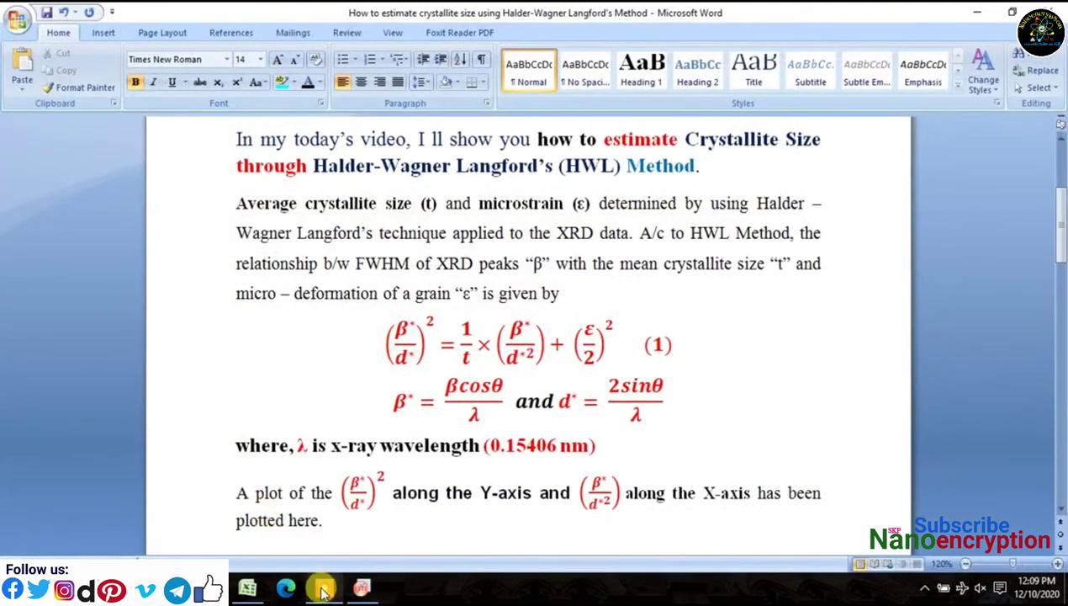
left_click(248, 587)
left_click_drag(225, 217, 232, 289)
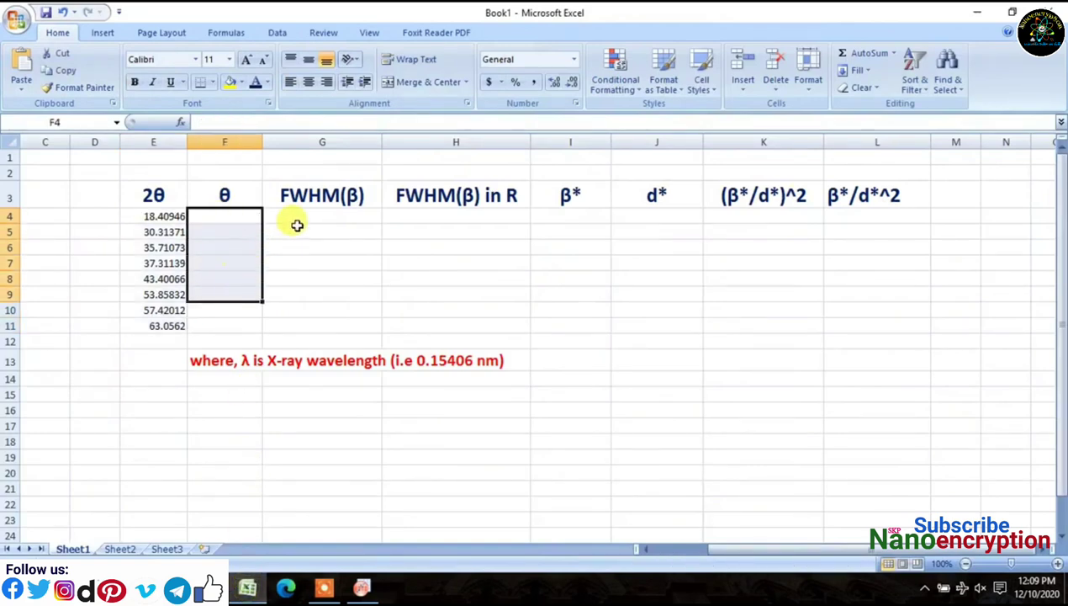
left_click_drag(302, 213, 311, 319)
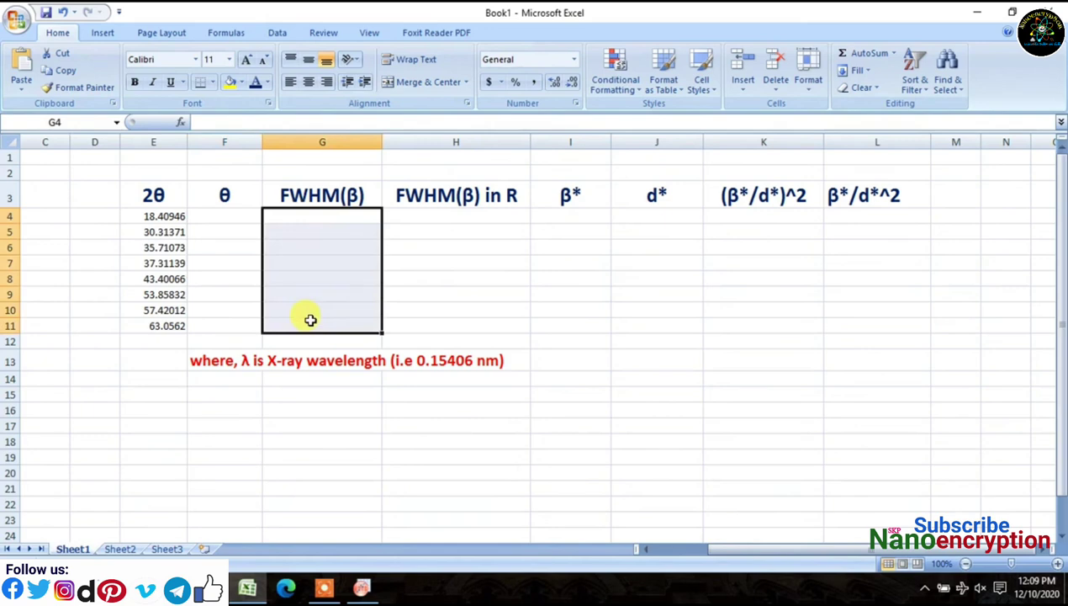
key("ctrl+v")
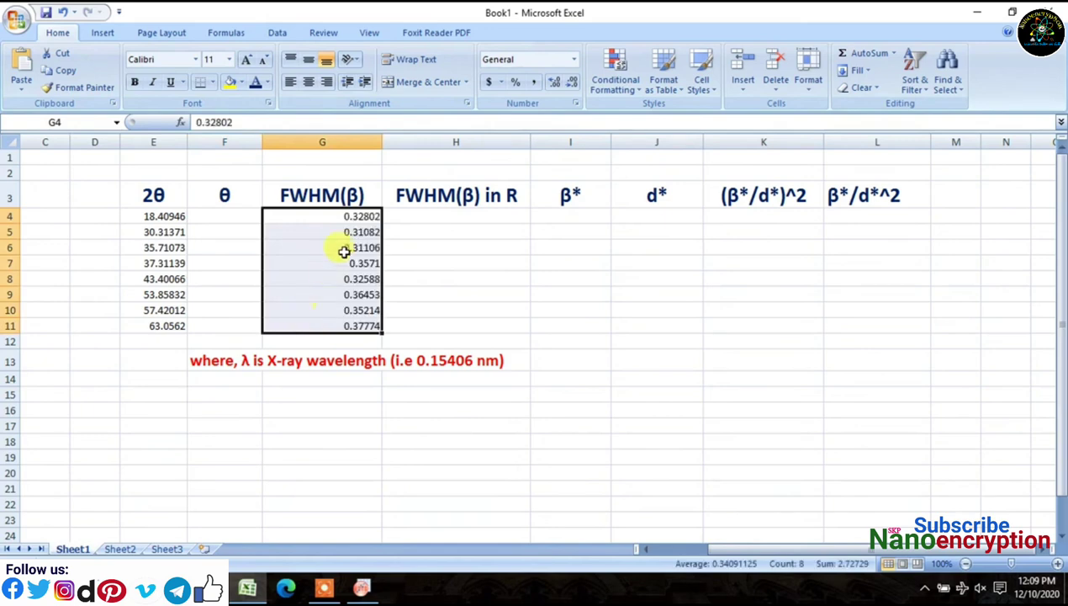
Calculate θ with the formula =E4/2 in F4 and fill it down to F11.
left_click(227, 215)
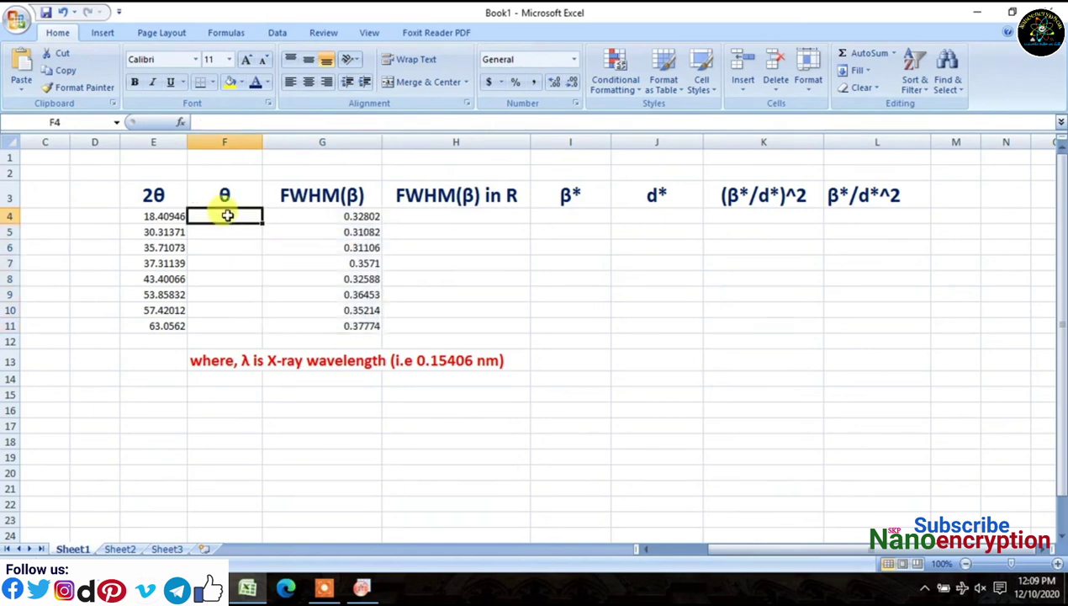
type("=")
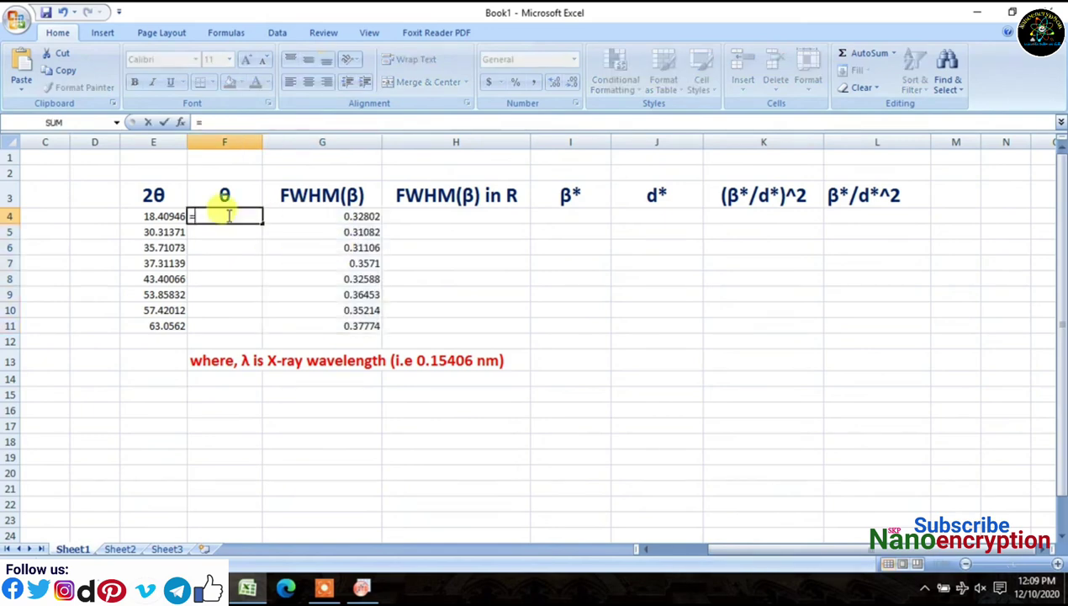
left_click(150, 217)
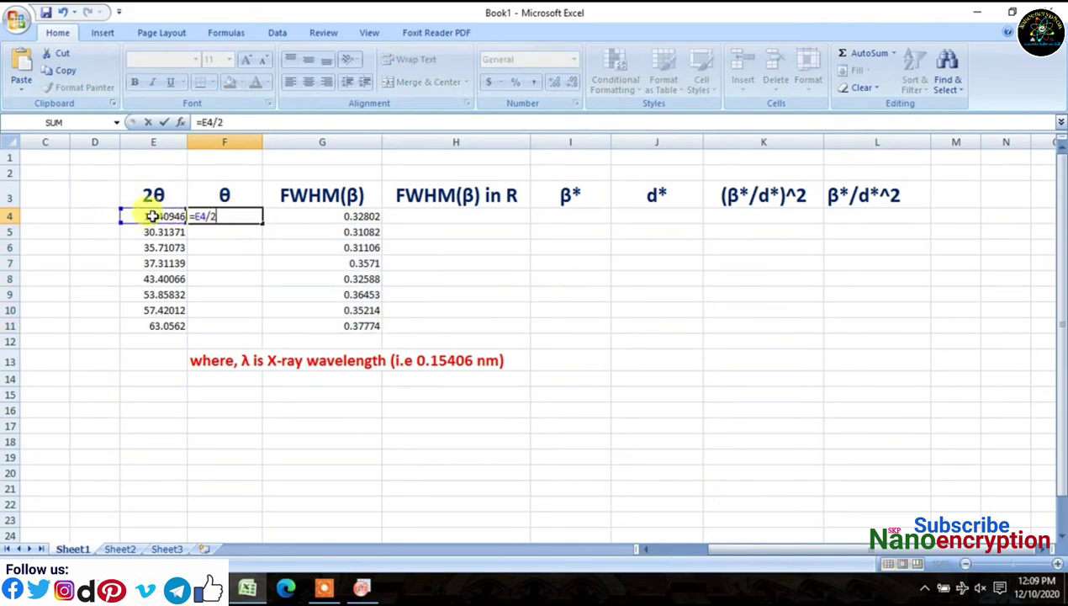
type("/2")
key("Return")
left_click(249, 217)
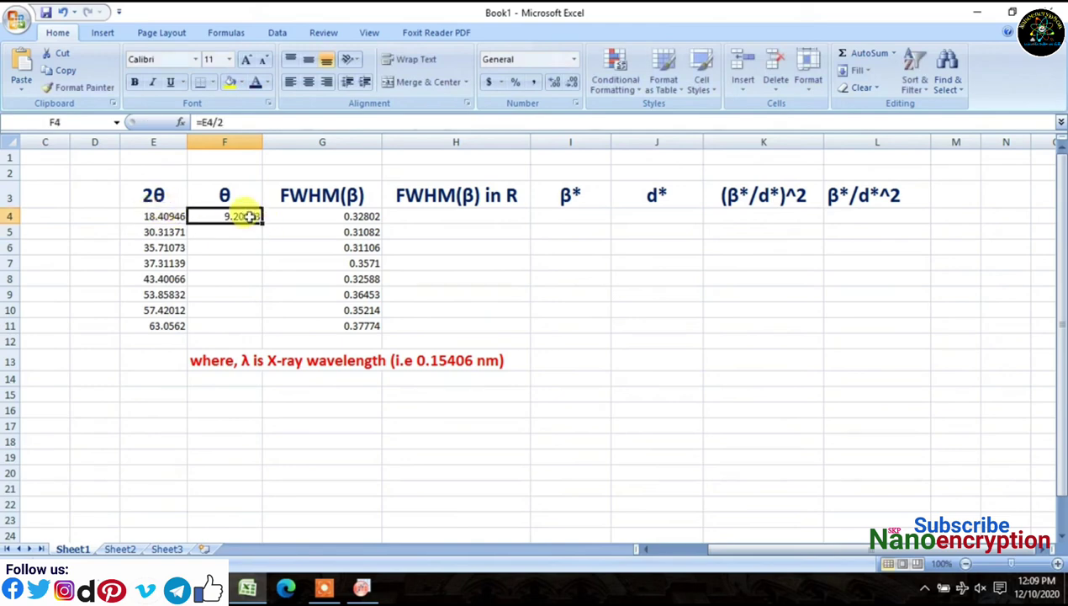
double_click(261, 221)
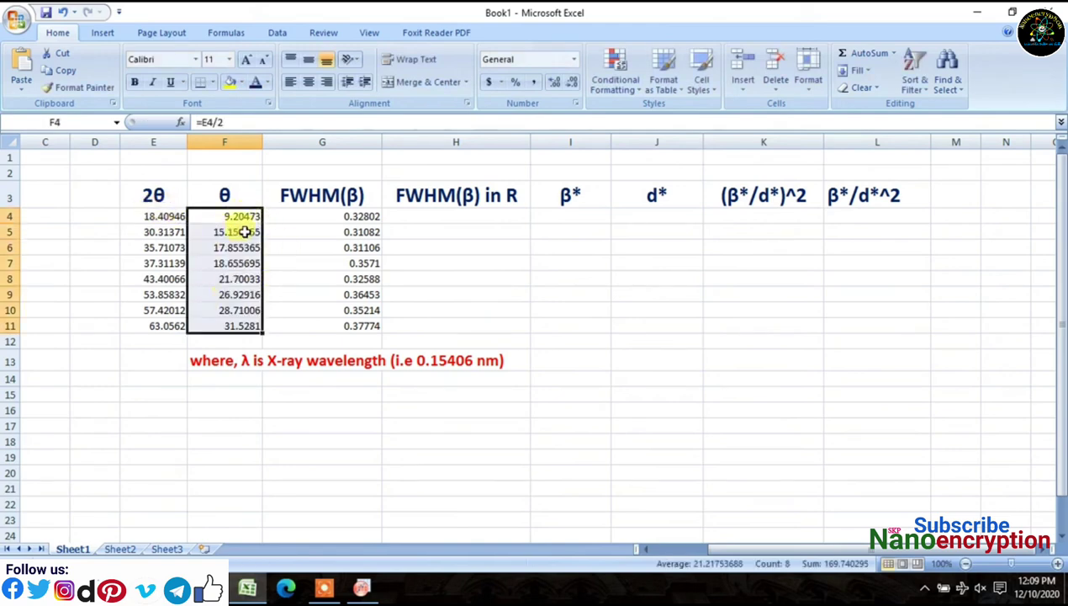
Convert FWHM(β) to radians with the formula =RADIANS(G4) in H4 and fill it down to H11.
left_click(434, 215)
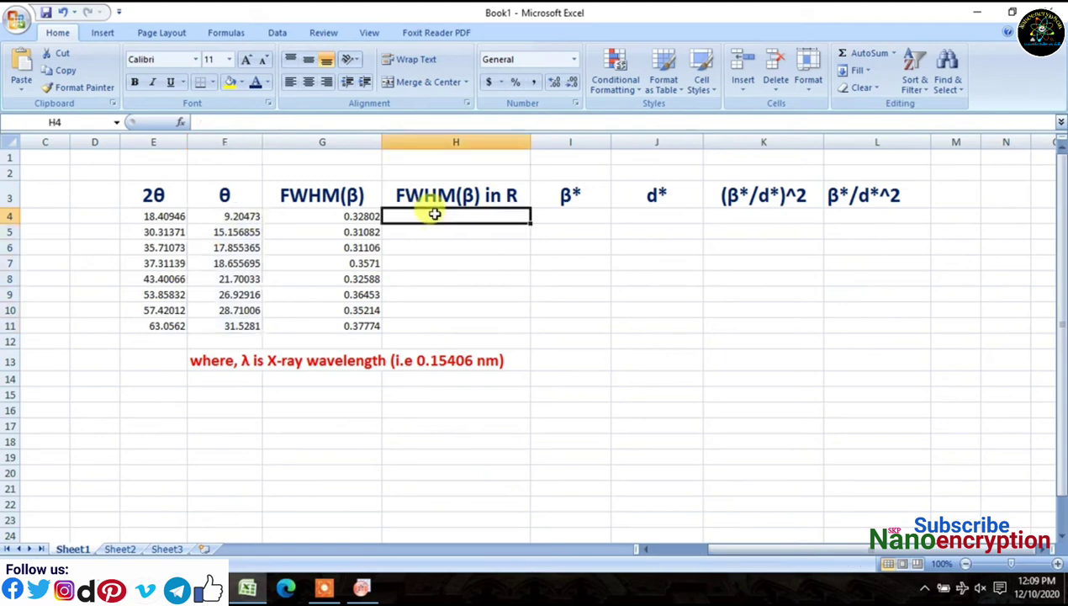
type("=")
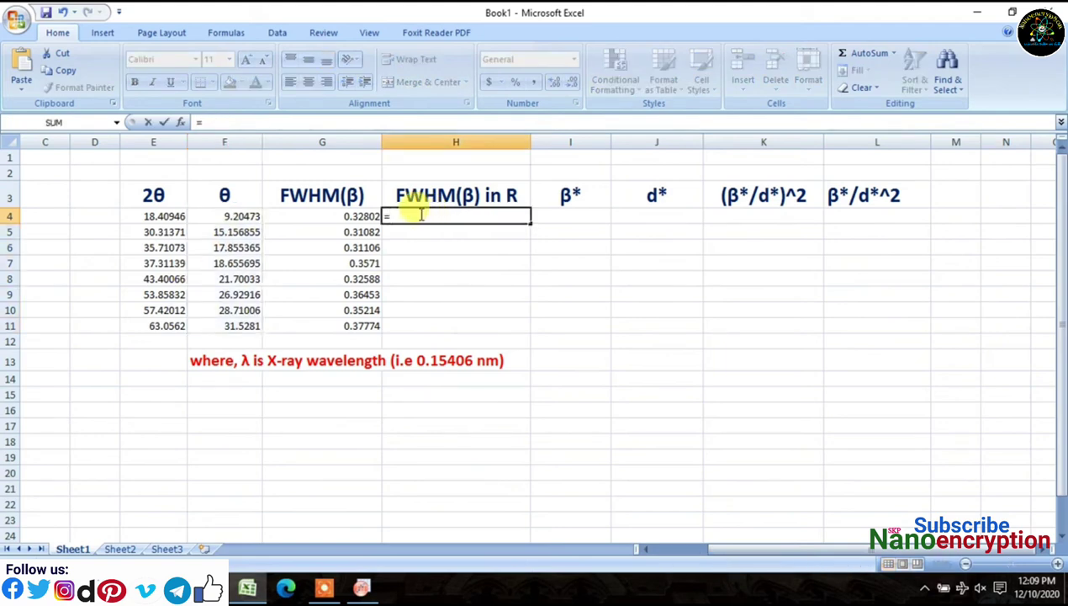
type("r")
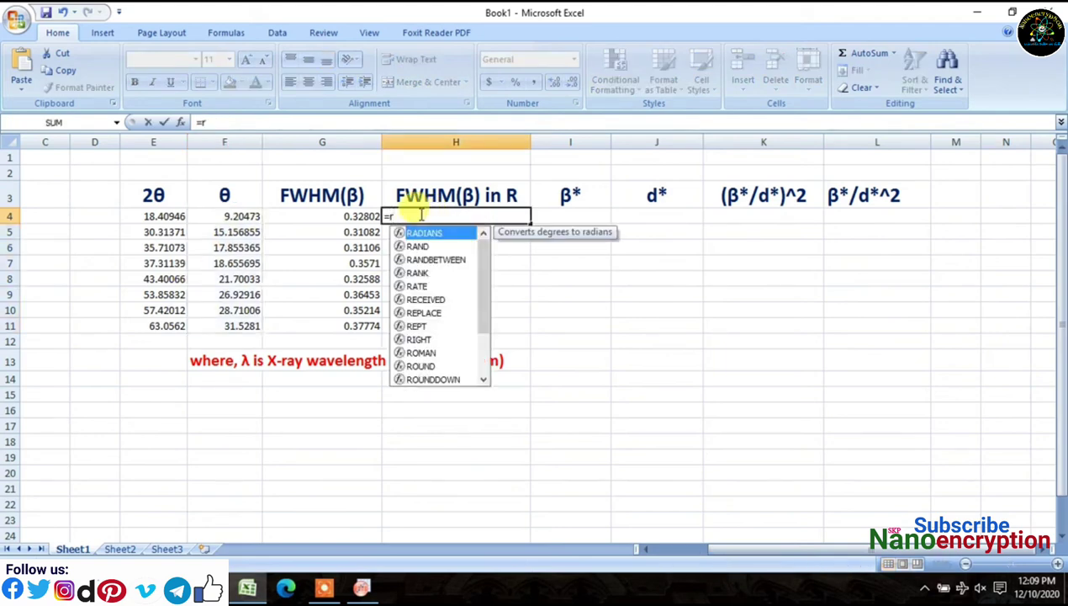
double_click(415, 234)
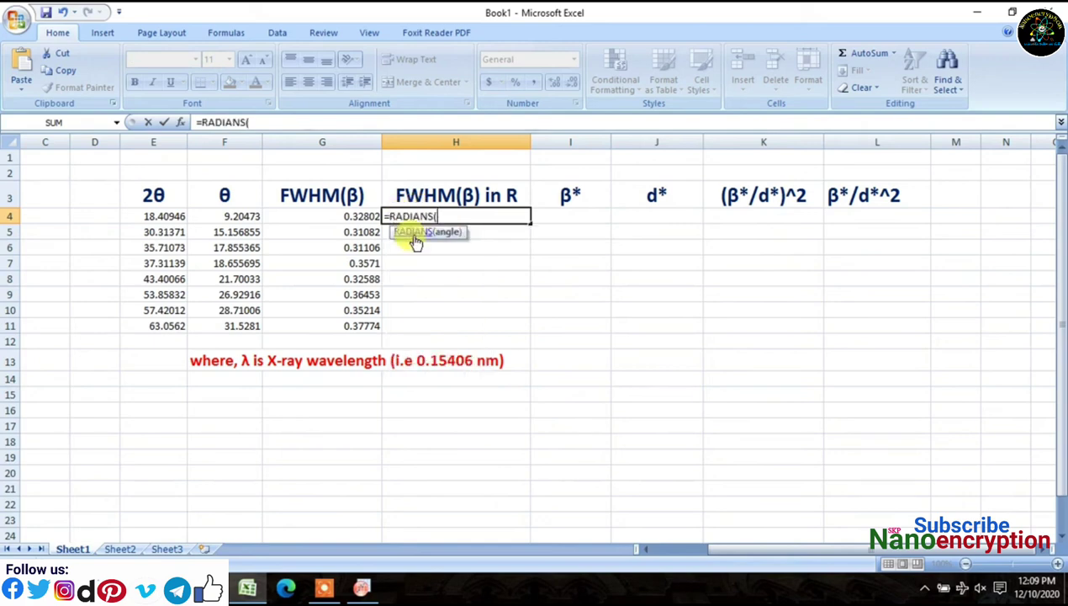
left_click(358, 216)
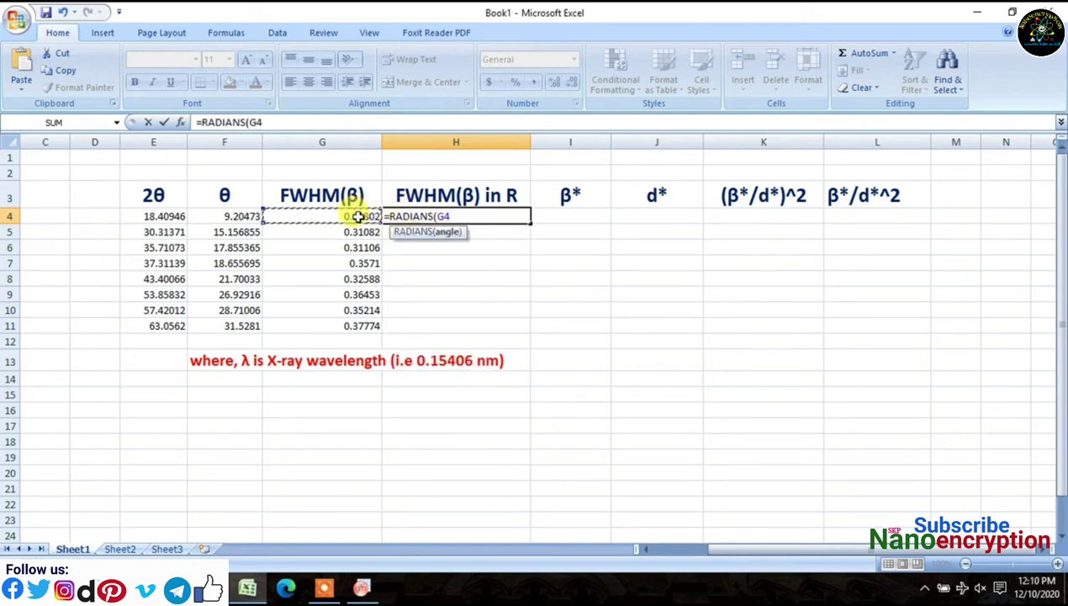
type(")")
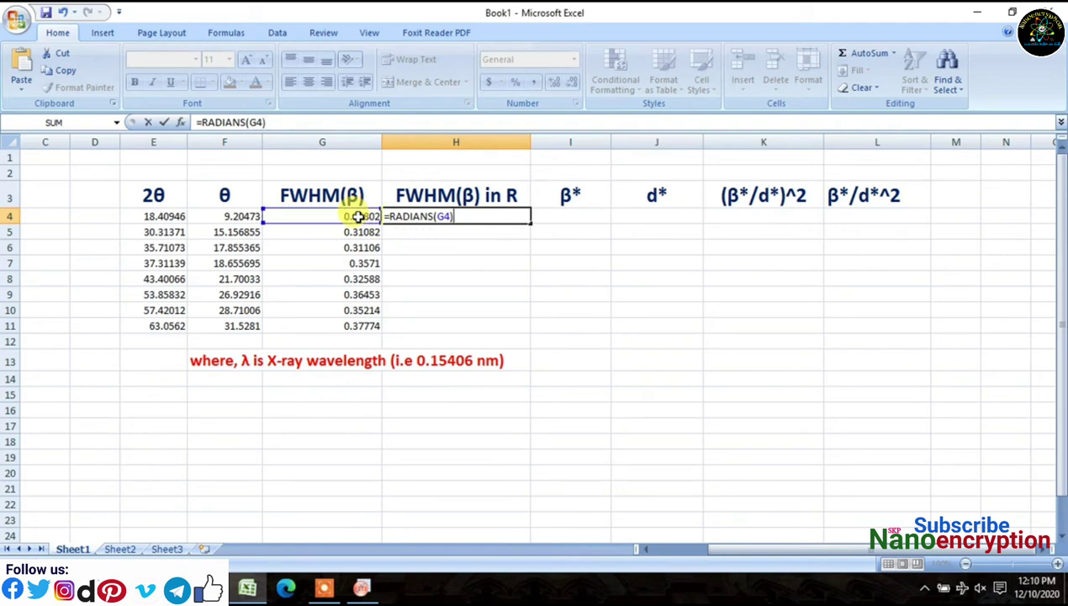
key("Return")
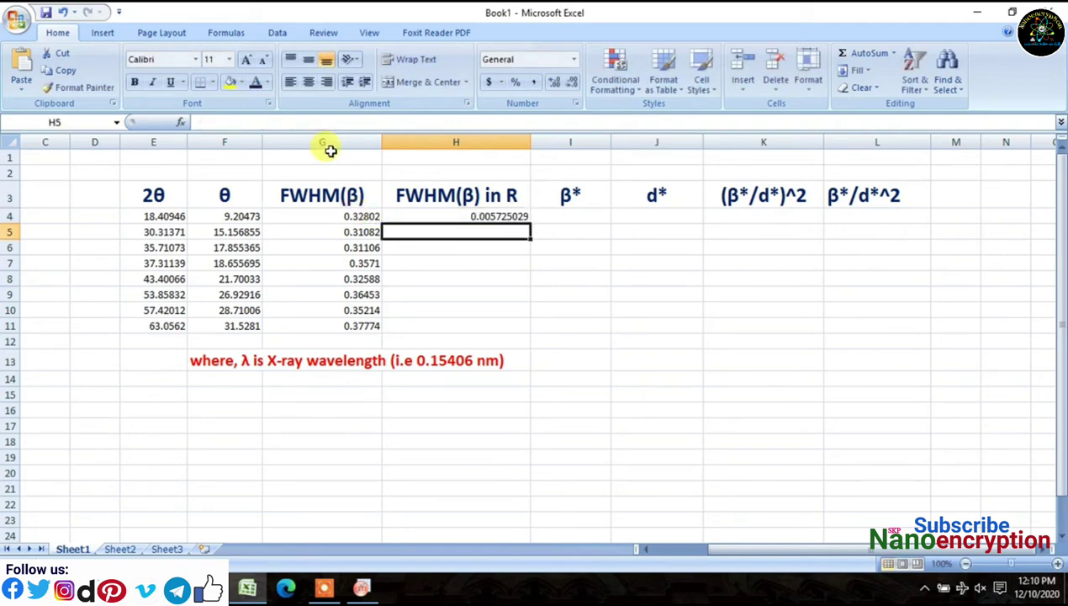
left_click(441, 218)
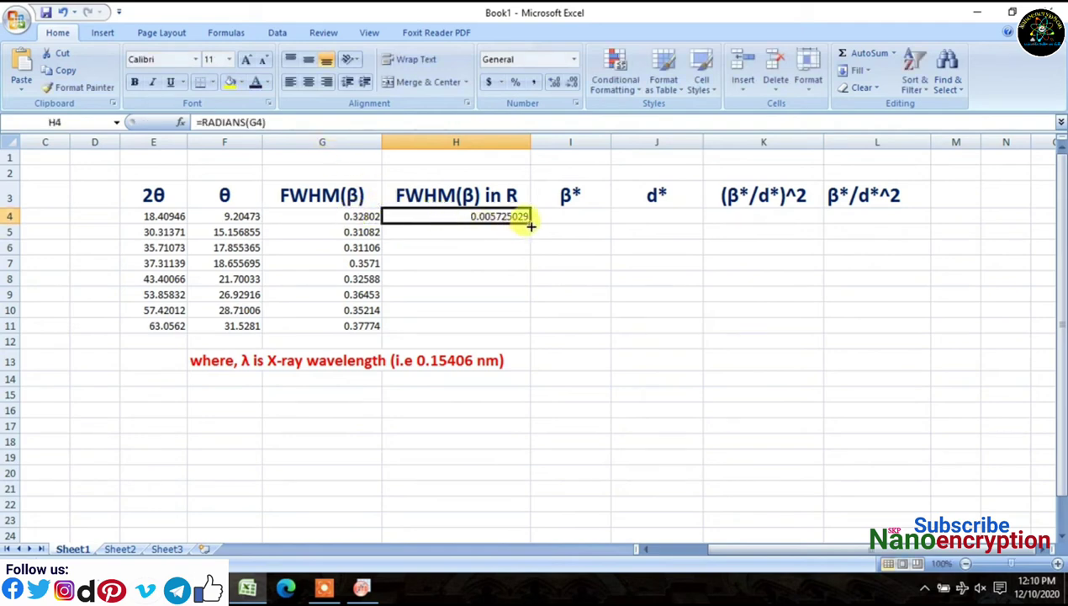
double_click(530, 219)
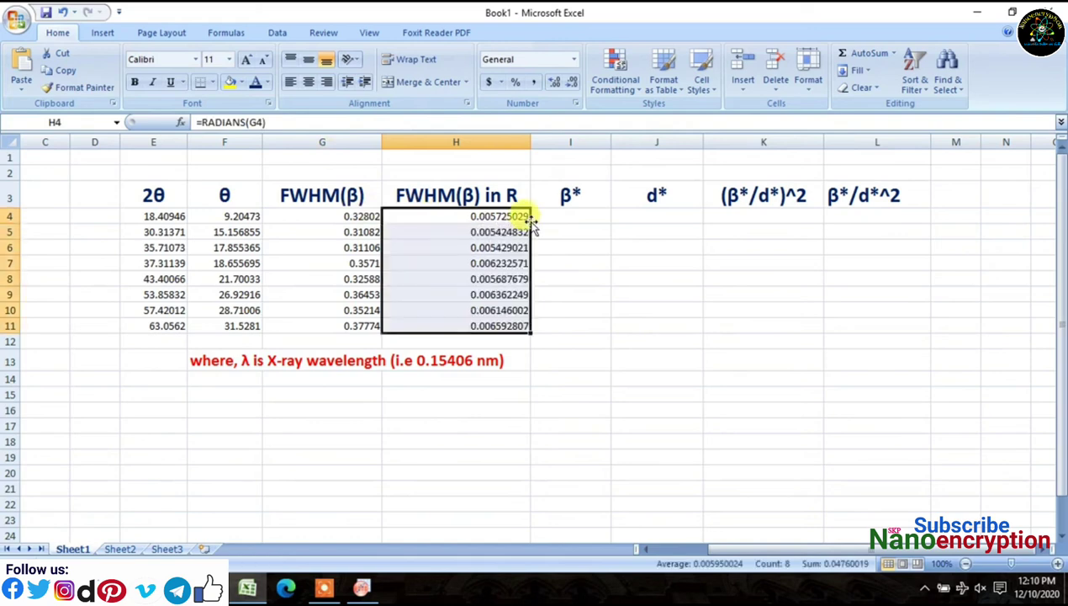
Calculate β* with the formula =H4*COS(RADIANS(F4))/0.15406 in I4 and fill it down to I11.
left_click(584, 216)
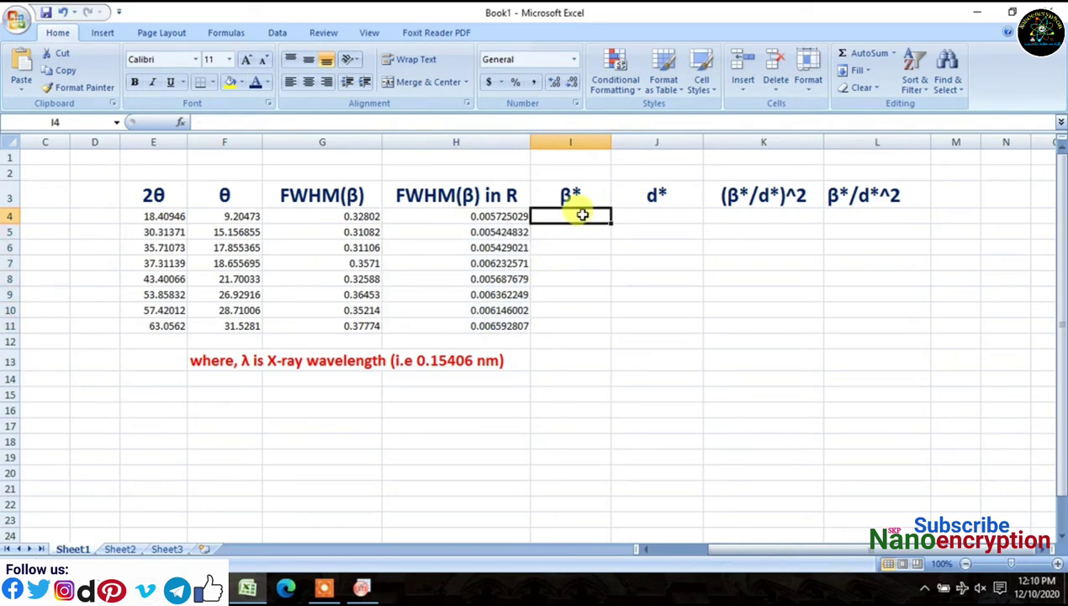
type("=")
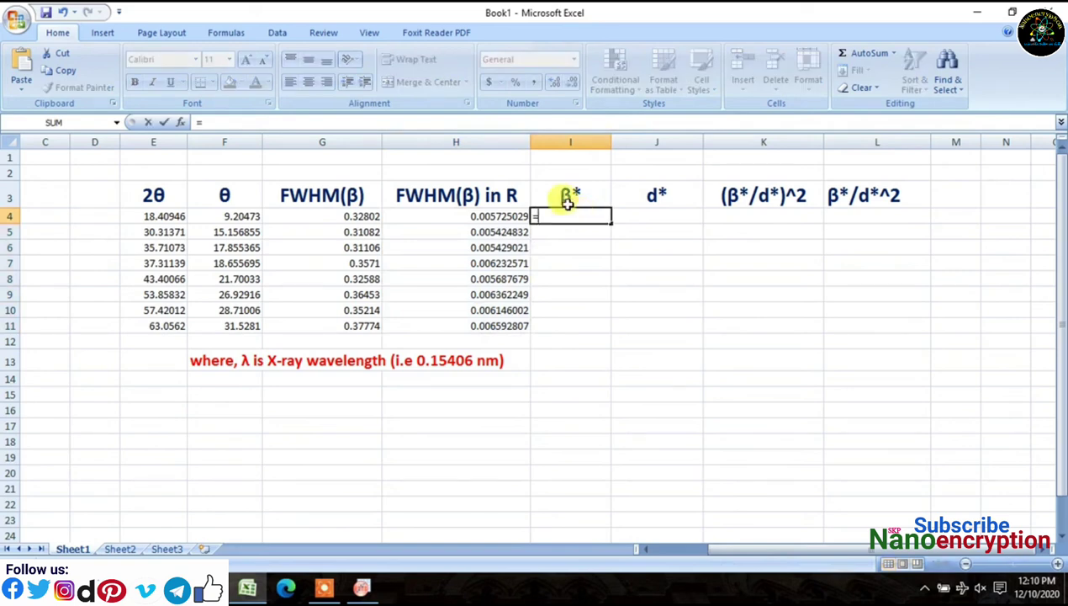
left_click(493, 216)
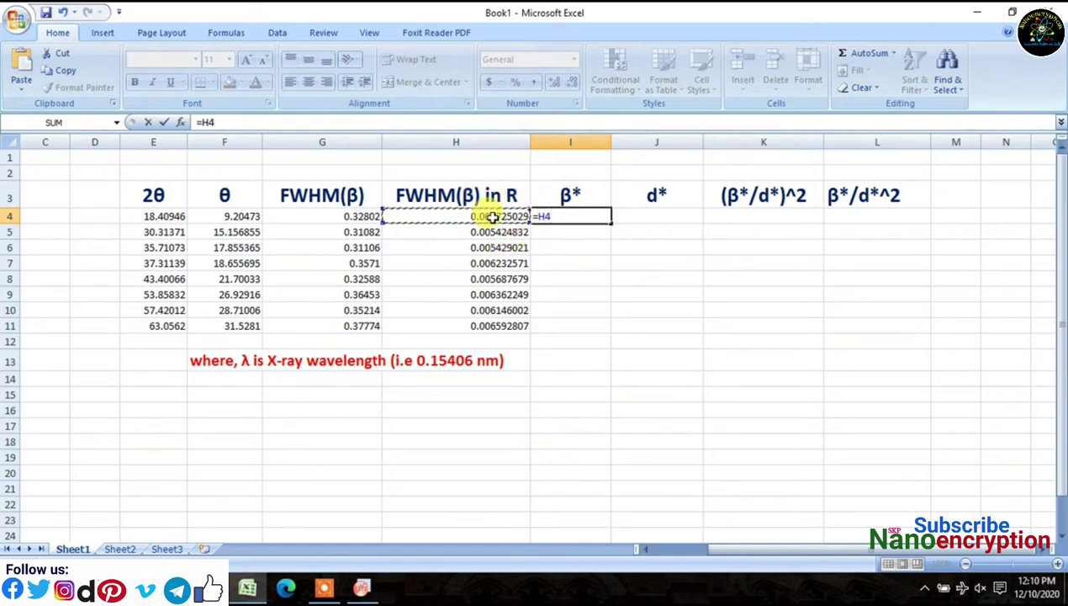
type("*")
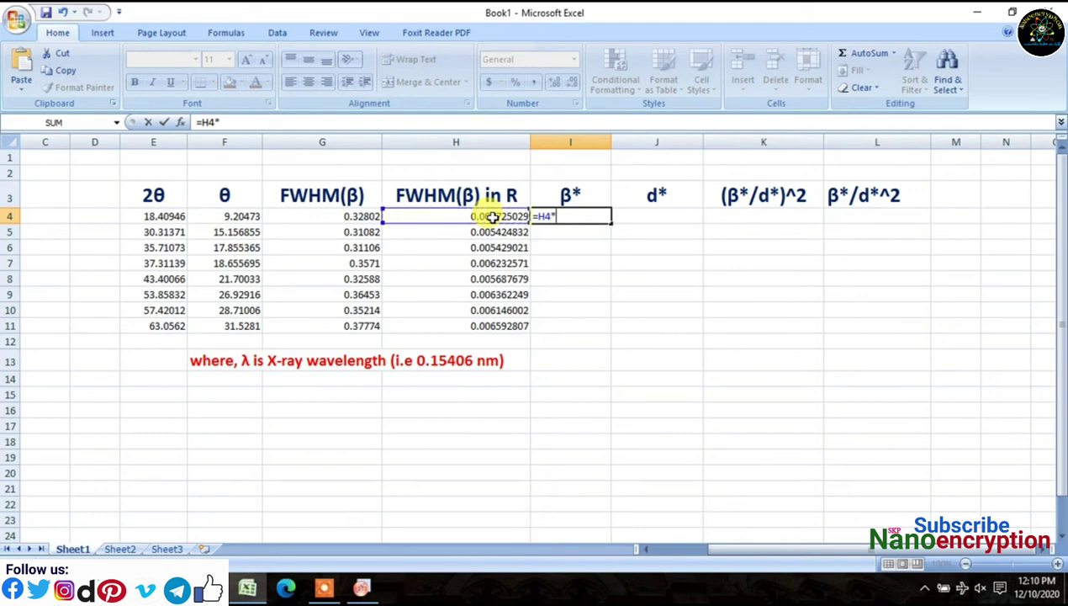
type("cos")
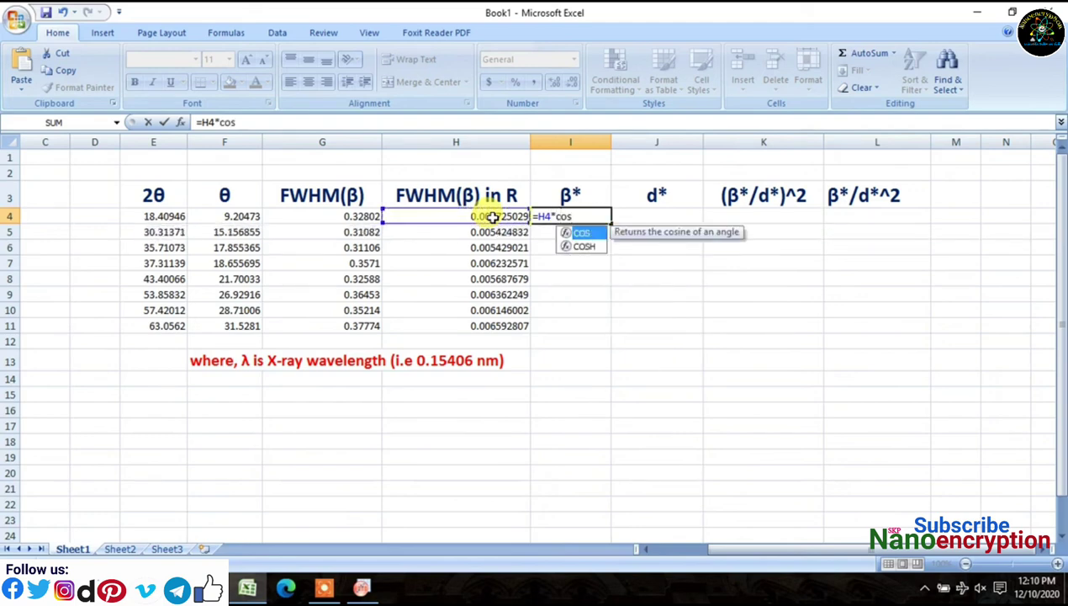
double_click(580, 233)
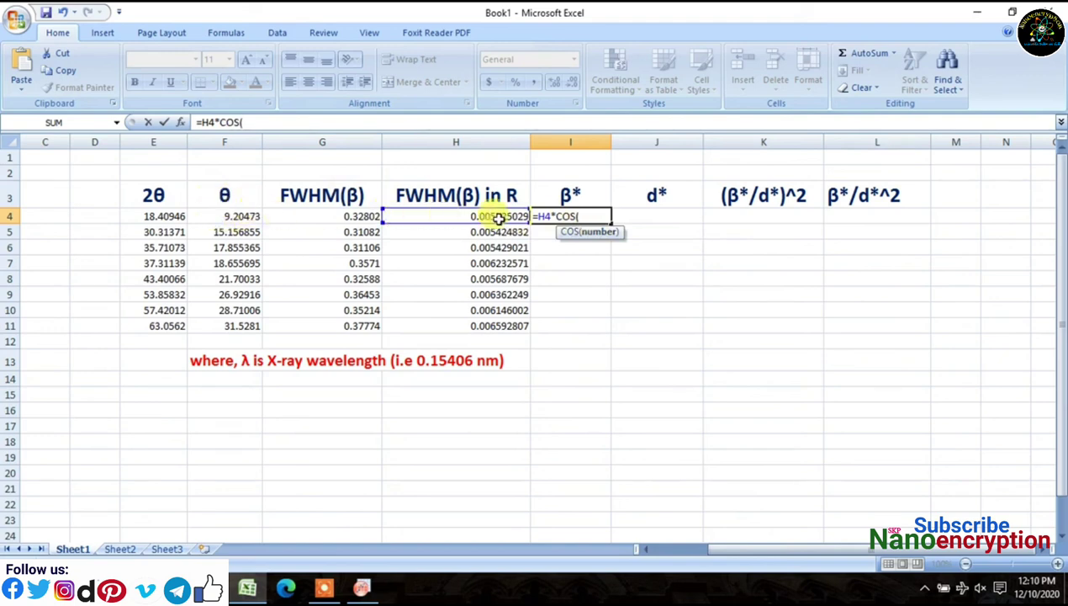
type("ra")
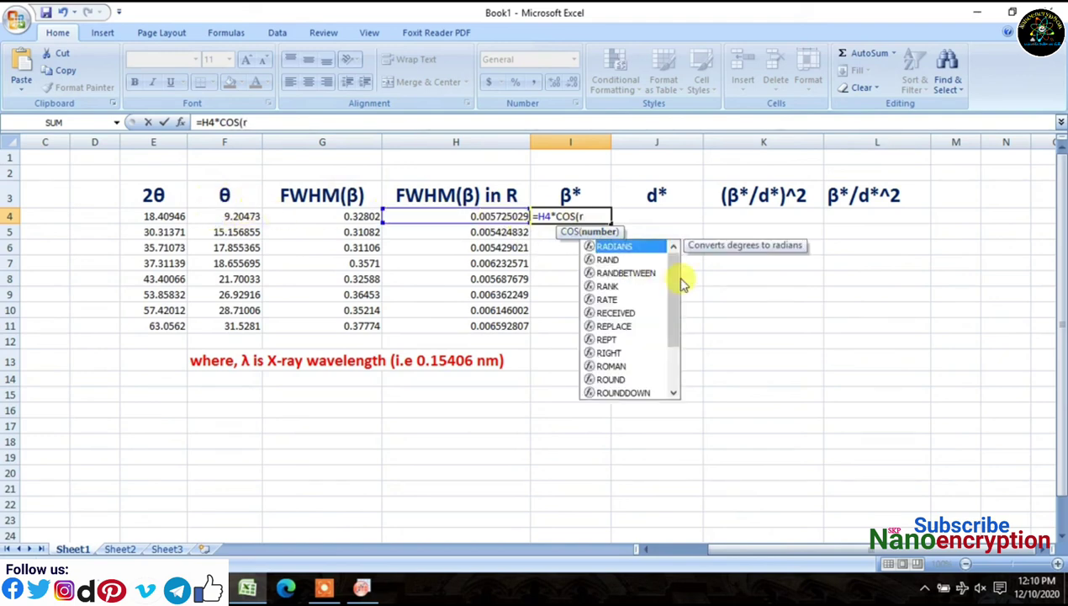
double_click(607, 245)
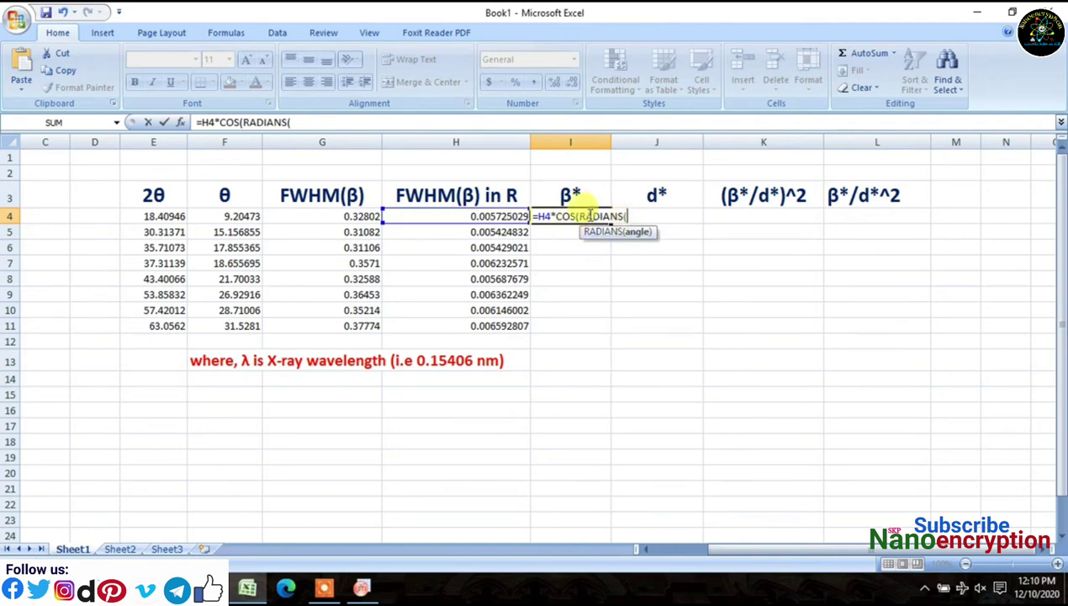
left_click(221, 218)
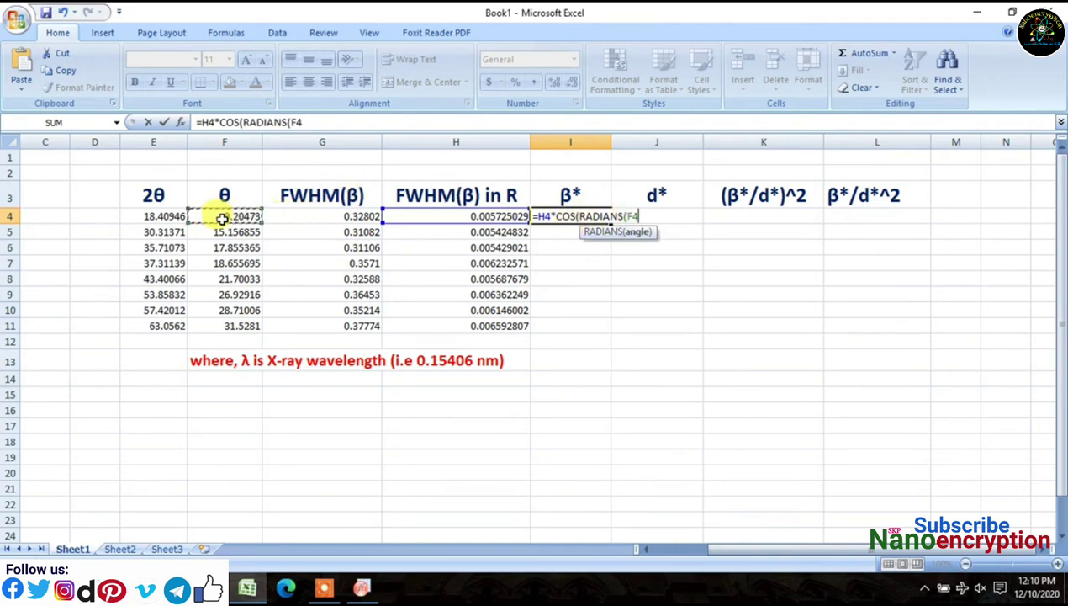
type("))/0.15406")
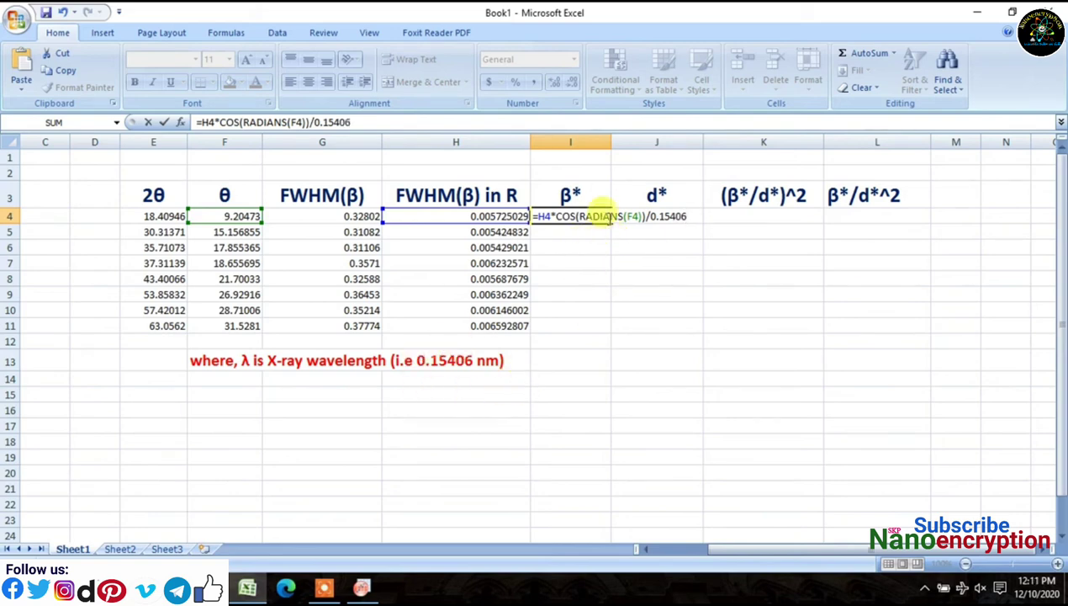
key("Return")
left_click(572, 217)
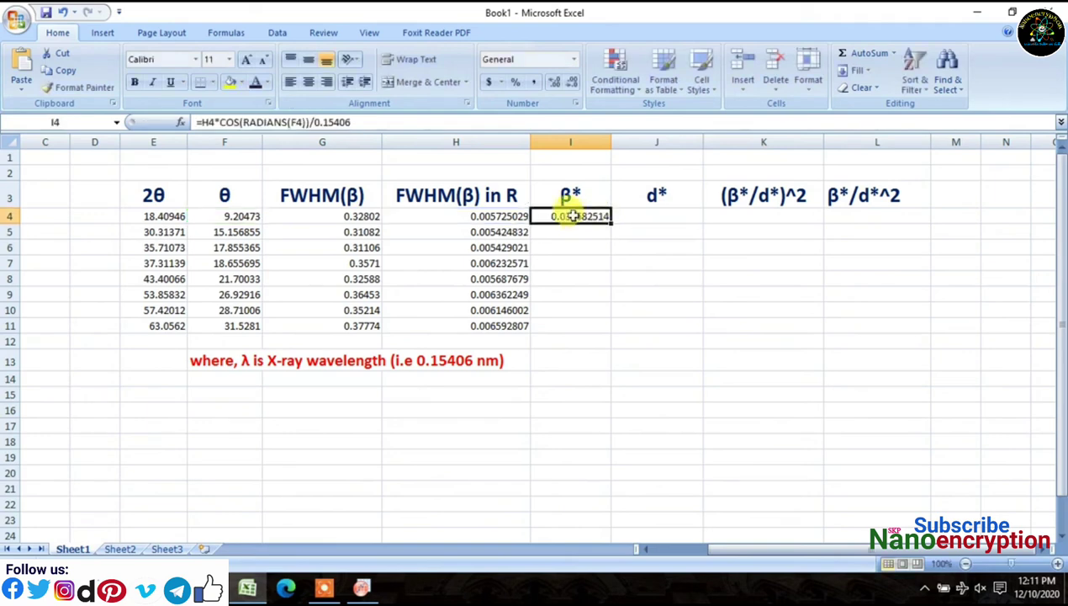
left_click_drag(612, 221, 618, 328)
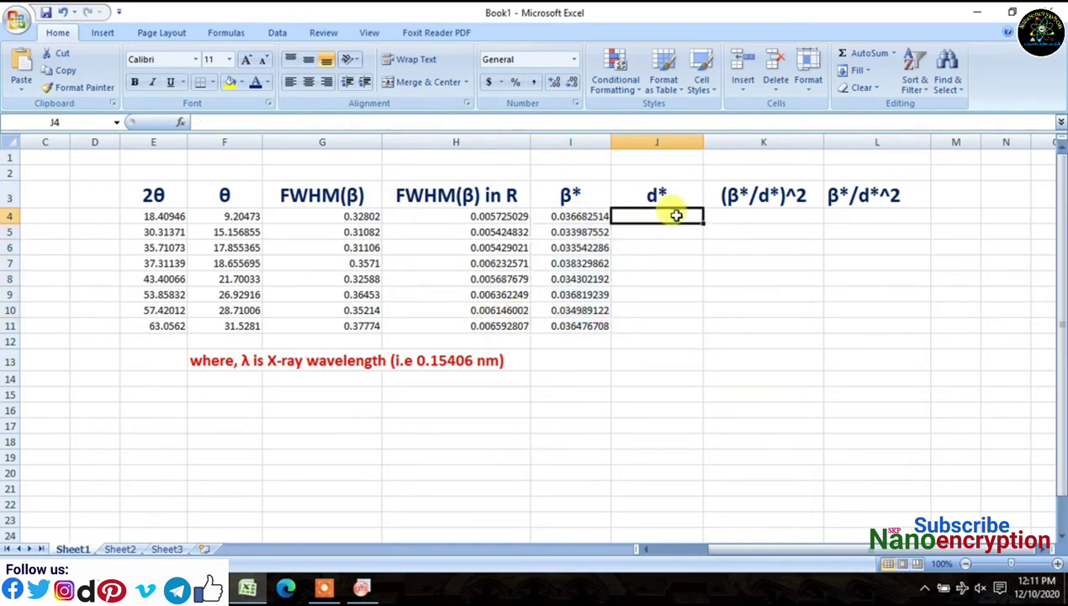
Calculate d* with the formula =2*SIN(RADIANS(F4))/0.15406 in J4 and fill it down to J11.
type("2")
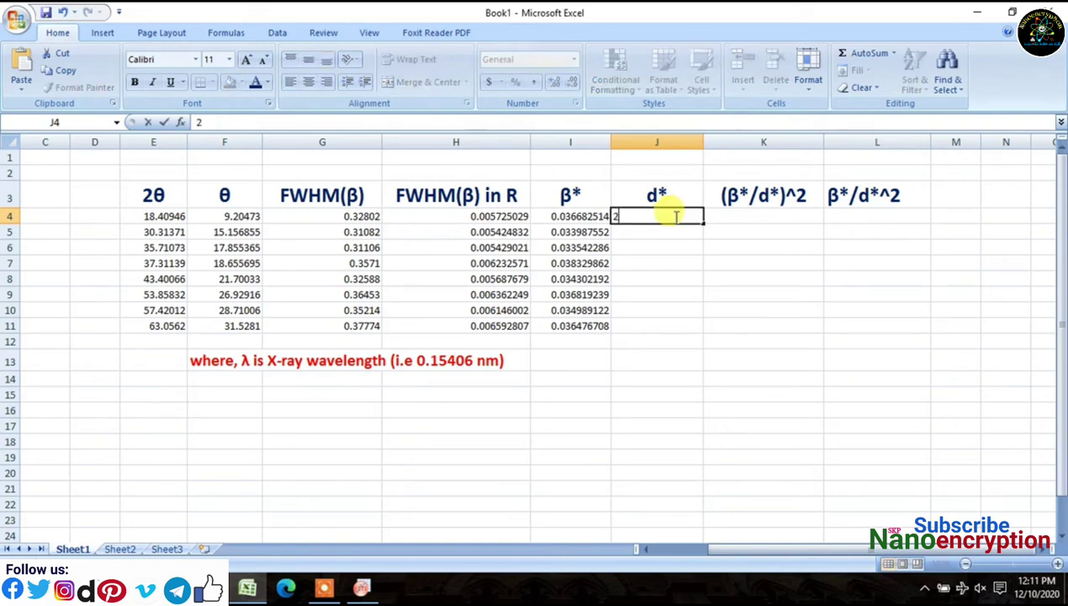
type("=")
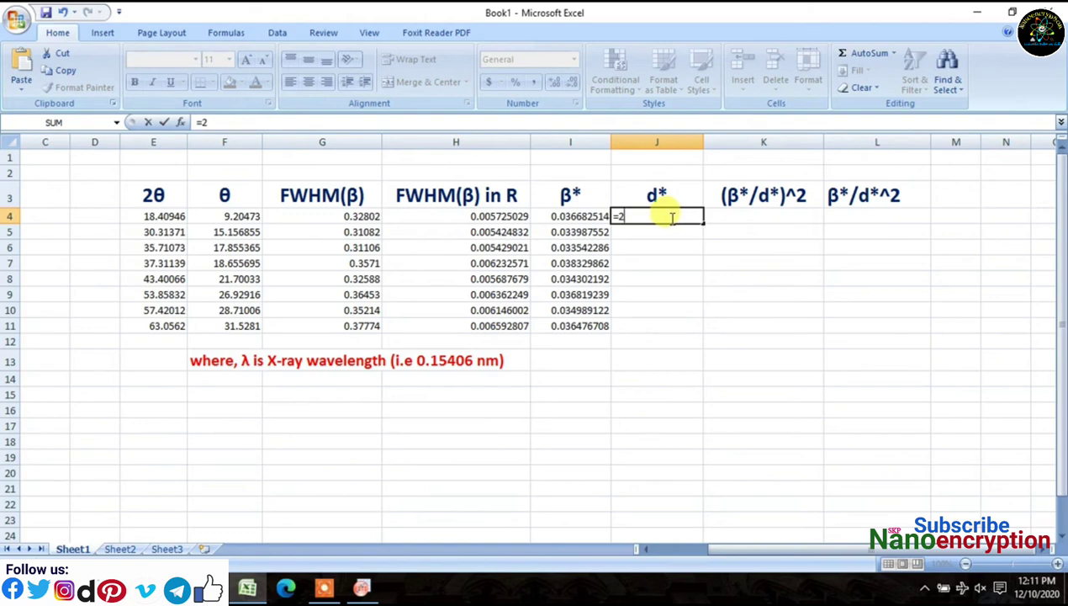
type("2*si")
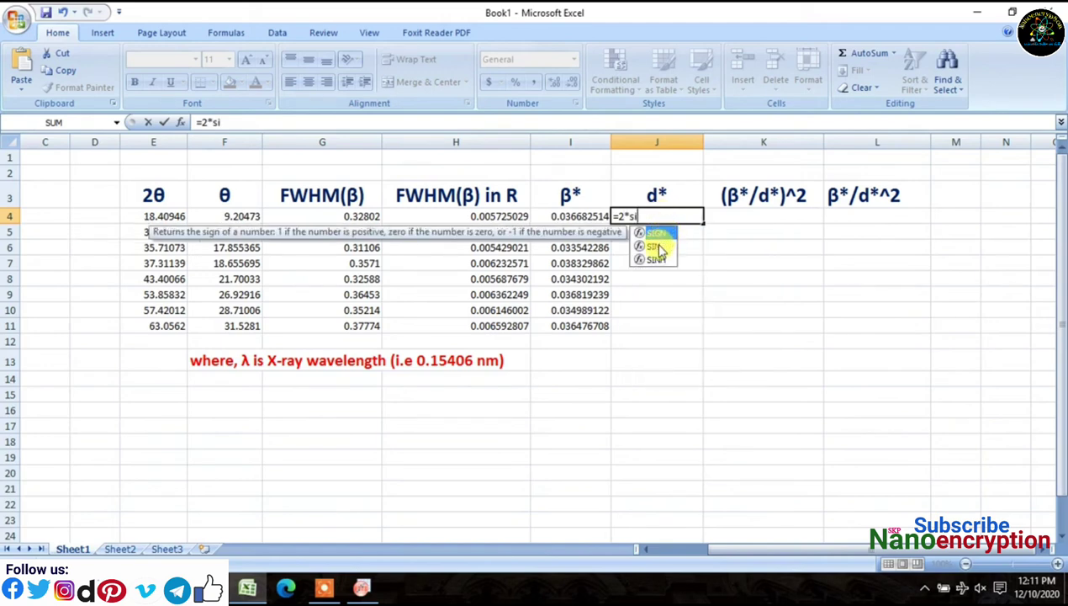
double_click(661, 250)
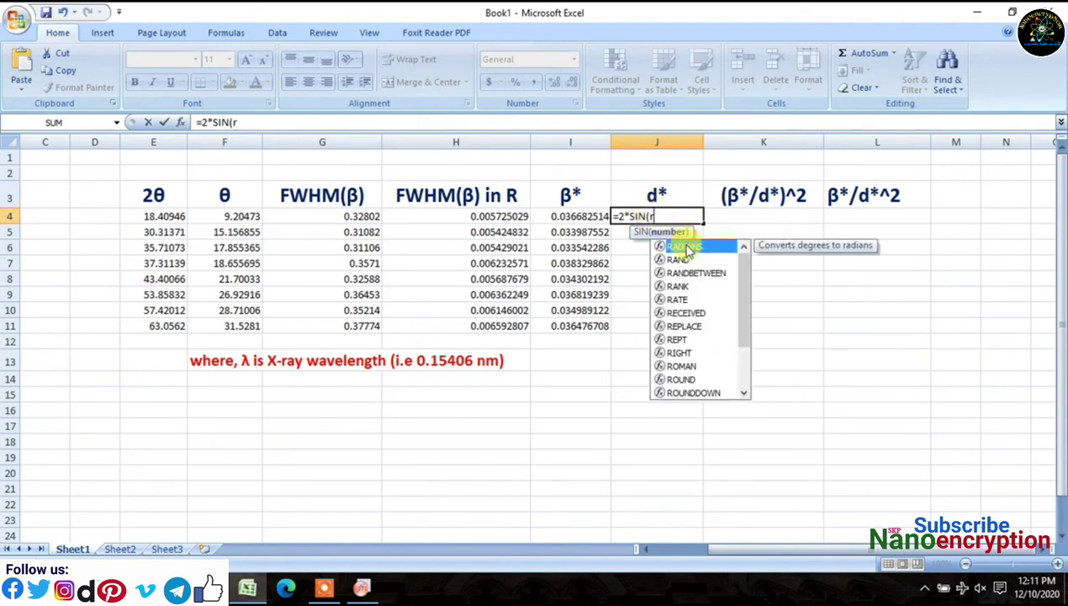
double_click(684, 247)
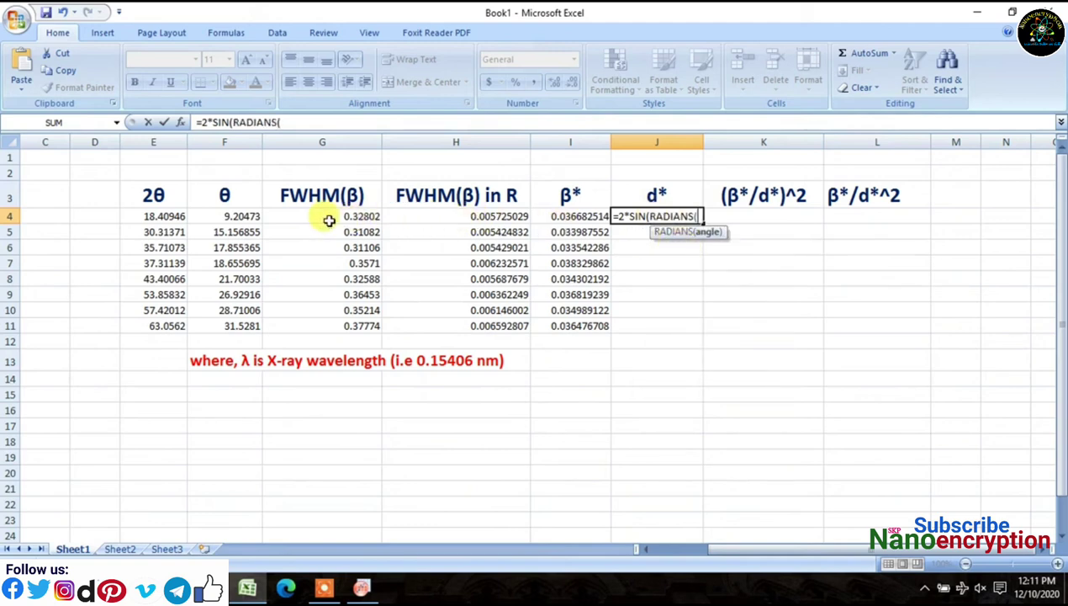
left_click(238, 216)
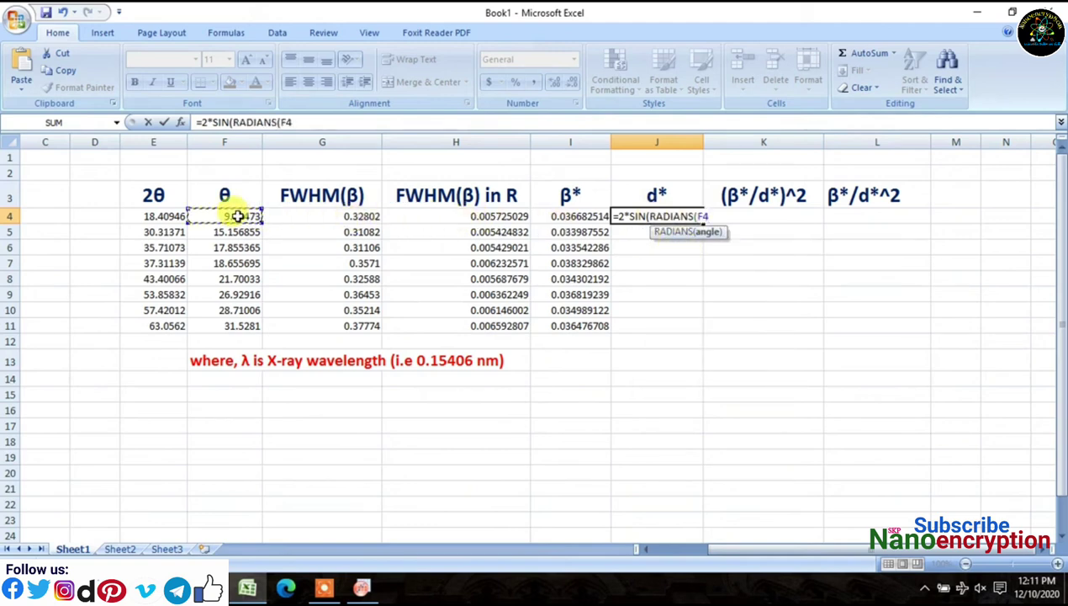
type("))/0.15406")
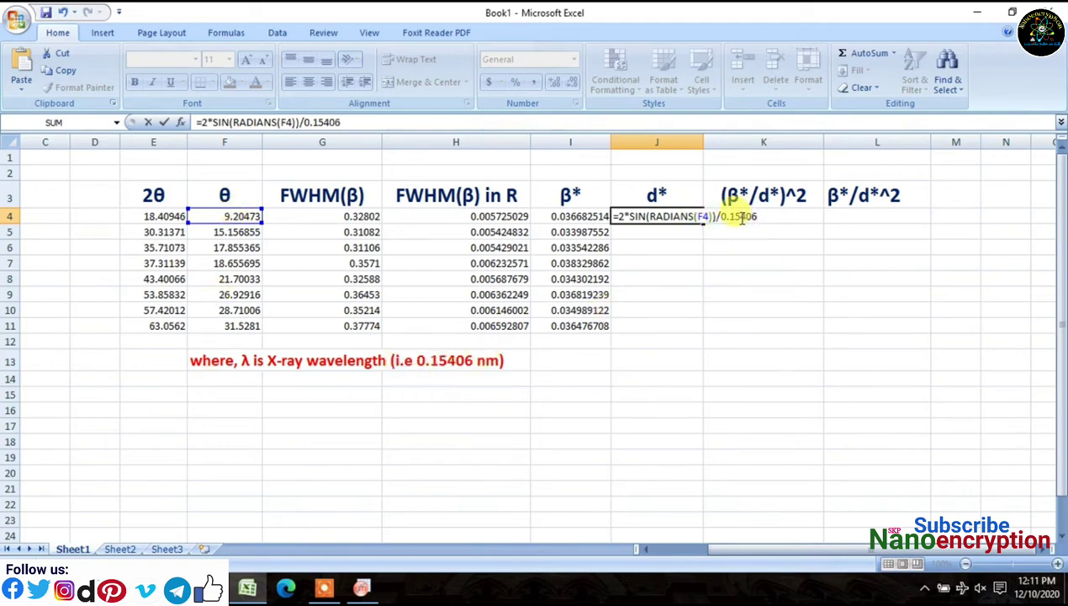
key("Return")
left_click(652, 216)
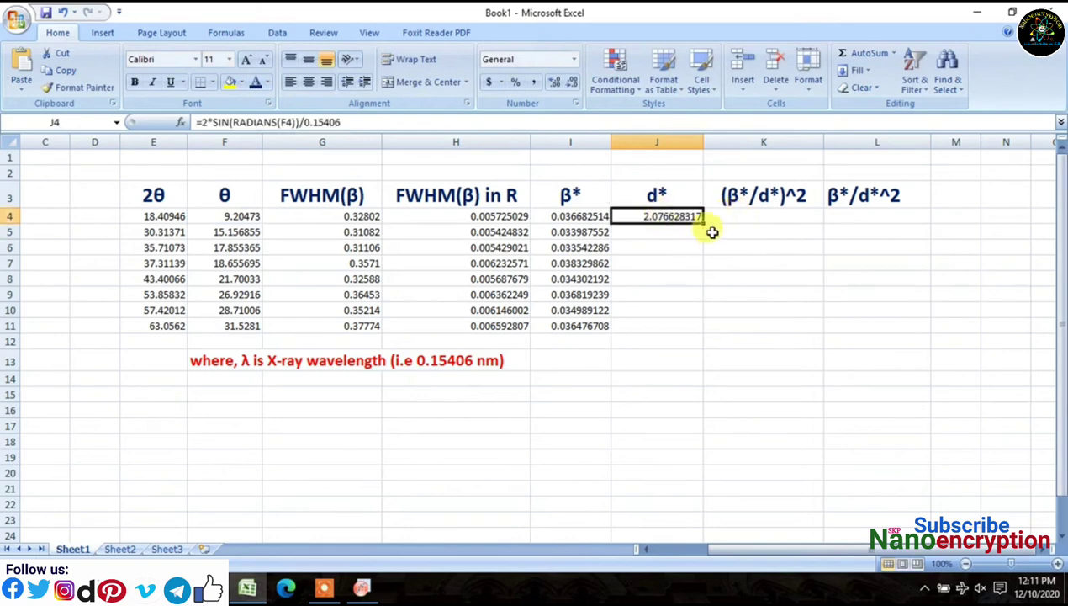
double_click(704, 221)
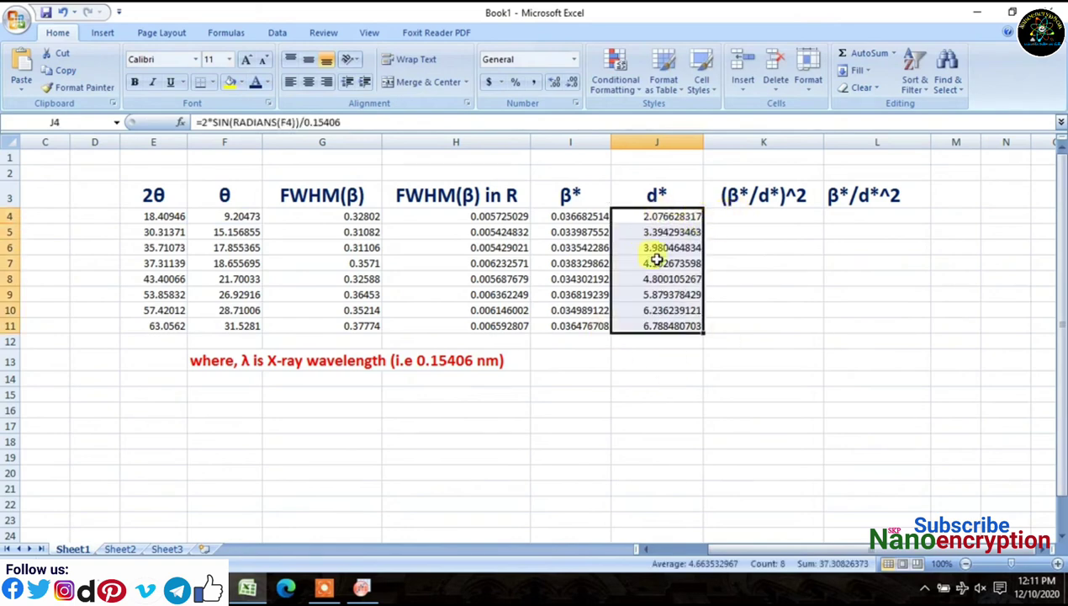
Calculate (β*/d*)^2 for the first peak with the formula =(I4/J4)^2 in K4.
left_click(766, 218)
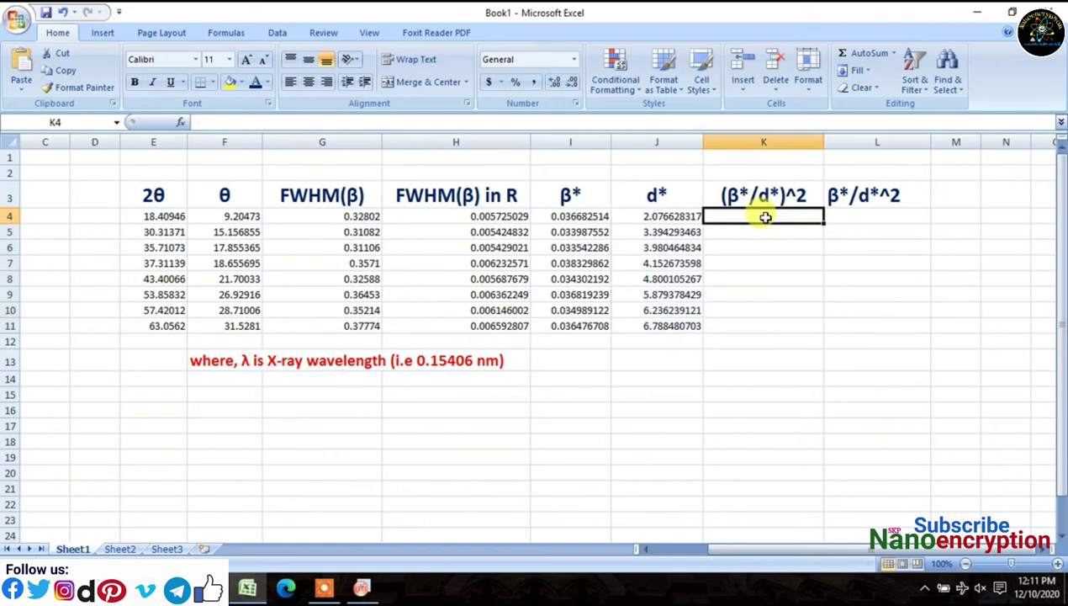
type("=(")
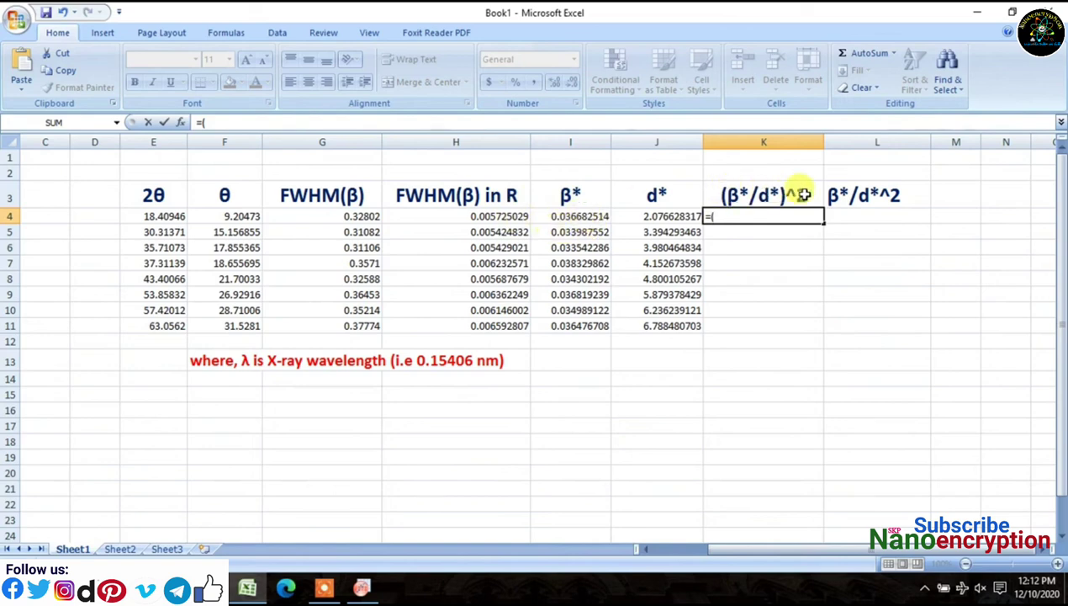
left_click(570, 220)
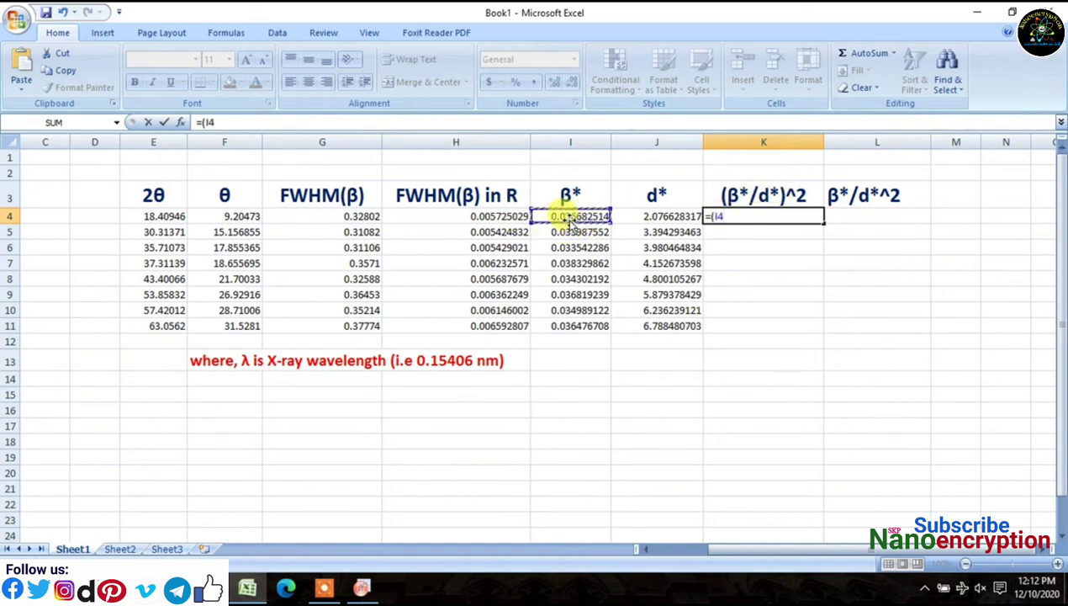
type("/")
left_click(652, 216)
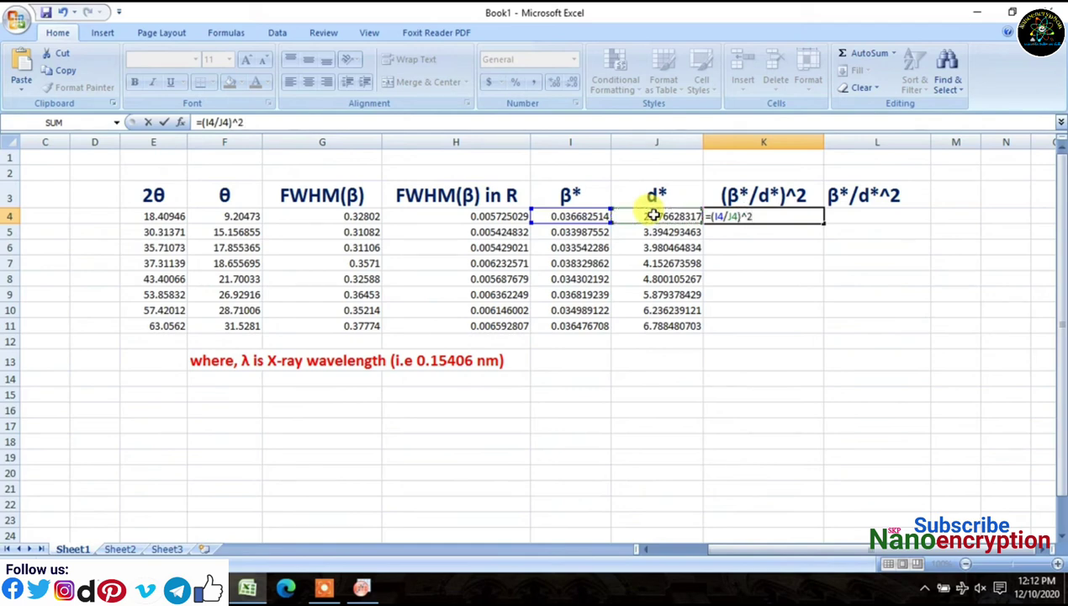
key("Return")
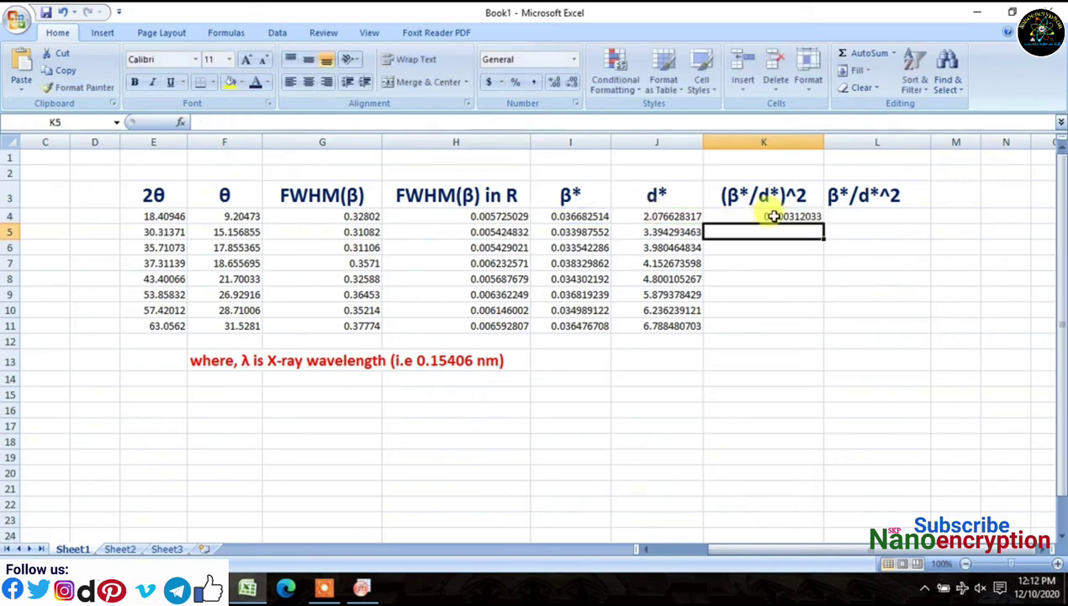
Fill the (β*/d*)^2 formula from K4 down to K11.
left_click(772, 216)
double_click(824, 219)
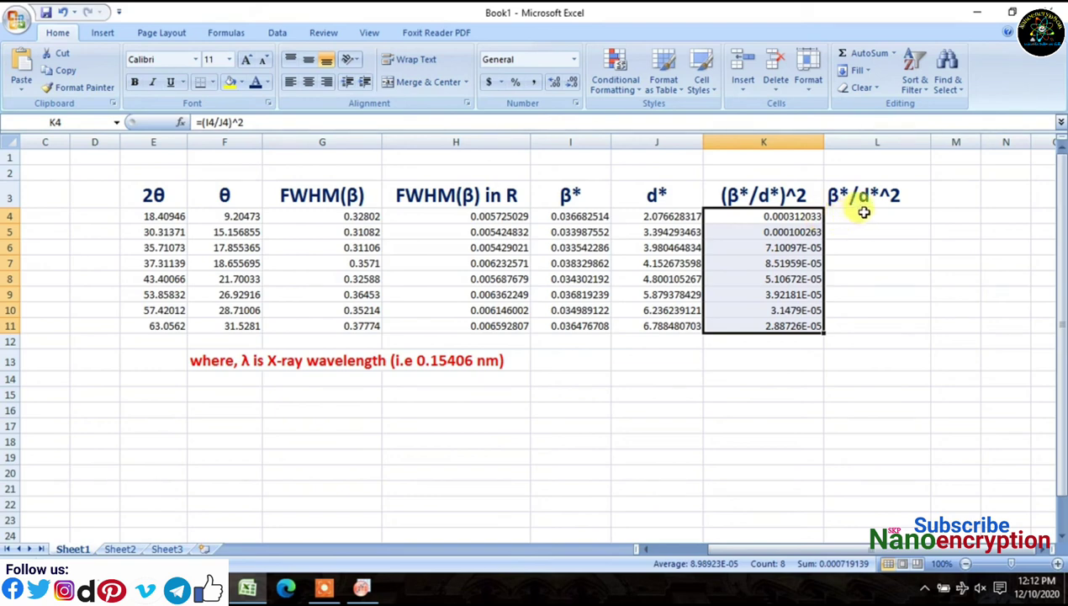
Calculate β*/d*^2 with the formula =I4/J4^2 in L4 and fill it down to L11.
left_click(864, 213)
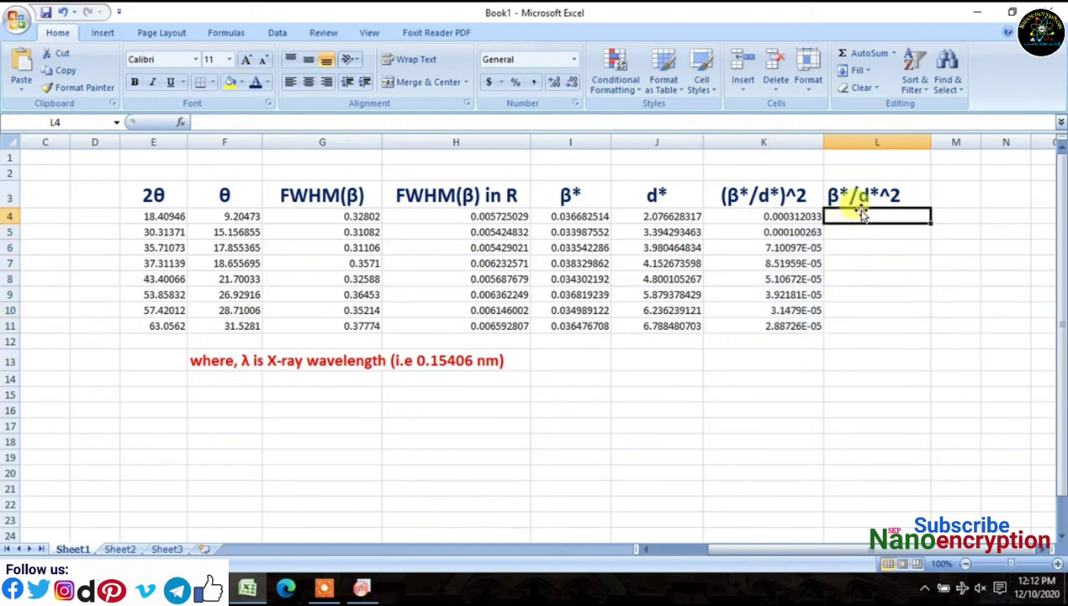
type("=")
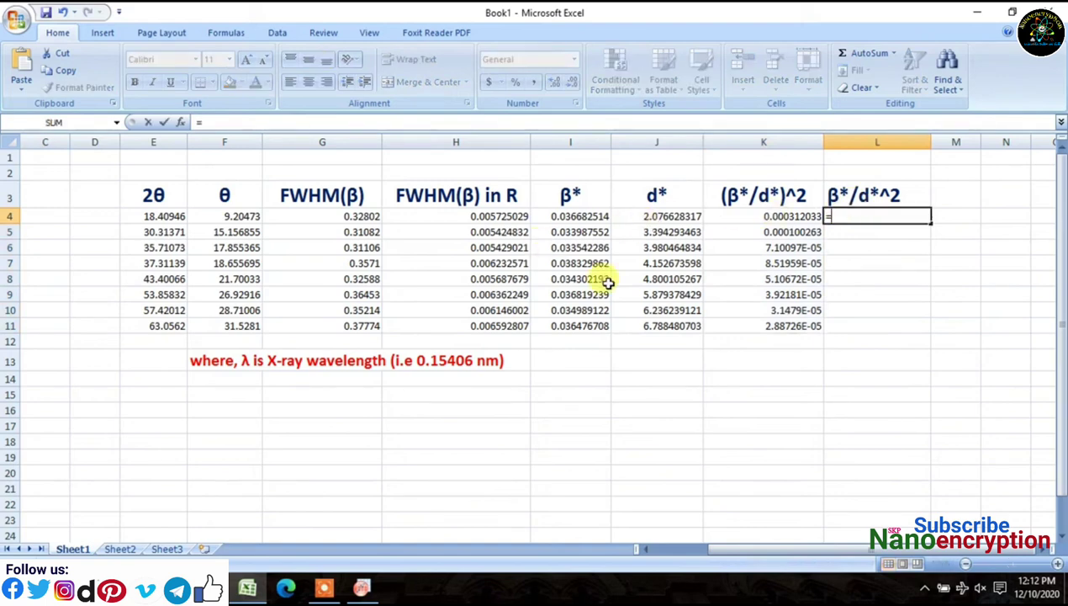
left_click(564, 217)
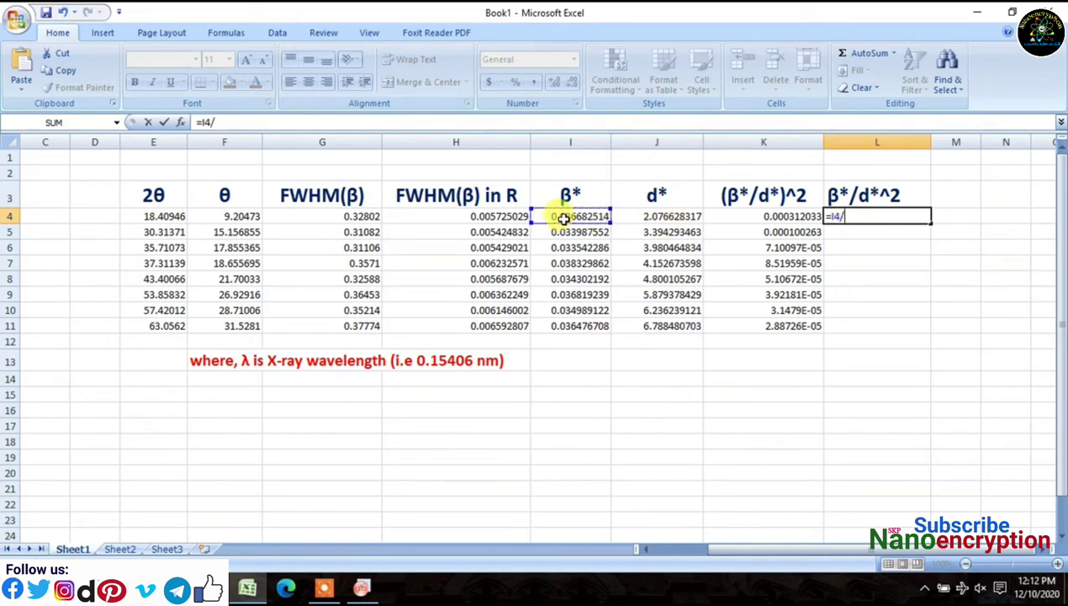
type("/")
left_click(673, 218)
type("^2")
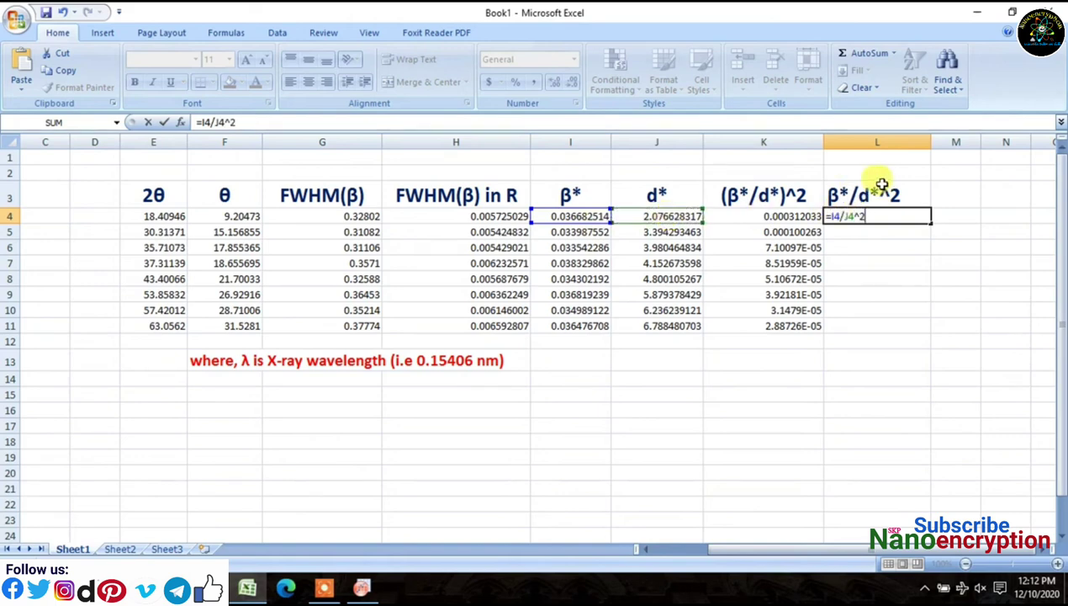
key("Return")
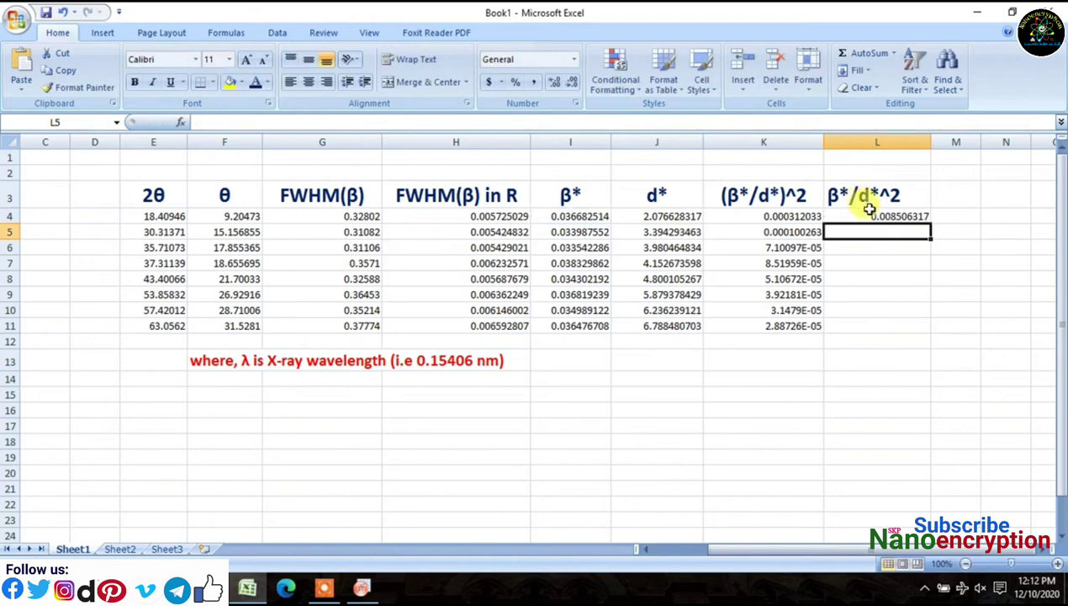
left_click(842, 215)
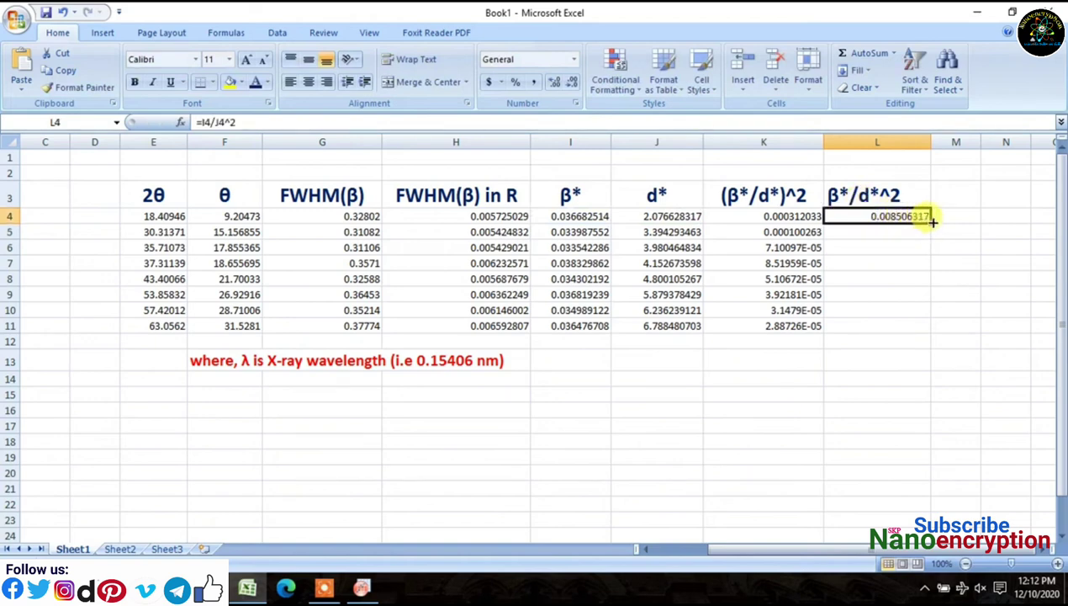
double_click(932, 218)
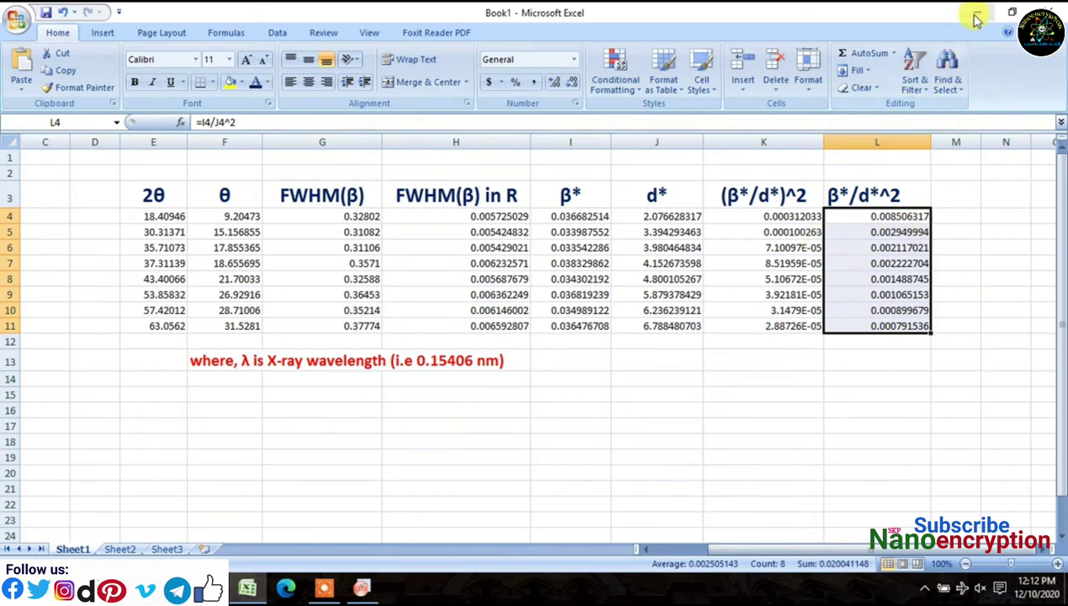
Switch to OriginPro and add two new columns, C and D, to Sheet1 of the XRD data workbook.
left_click(377, 587)
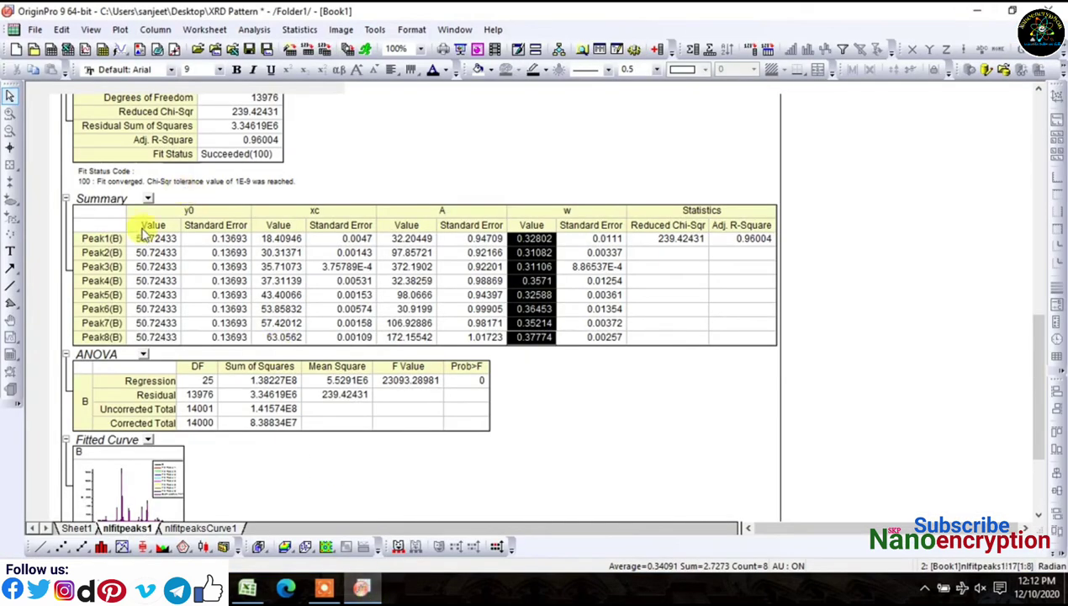
left_click(70, 528)
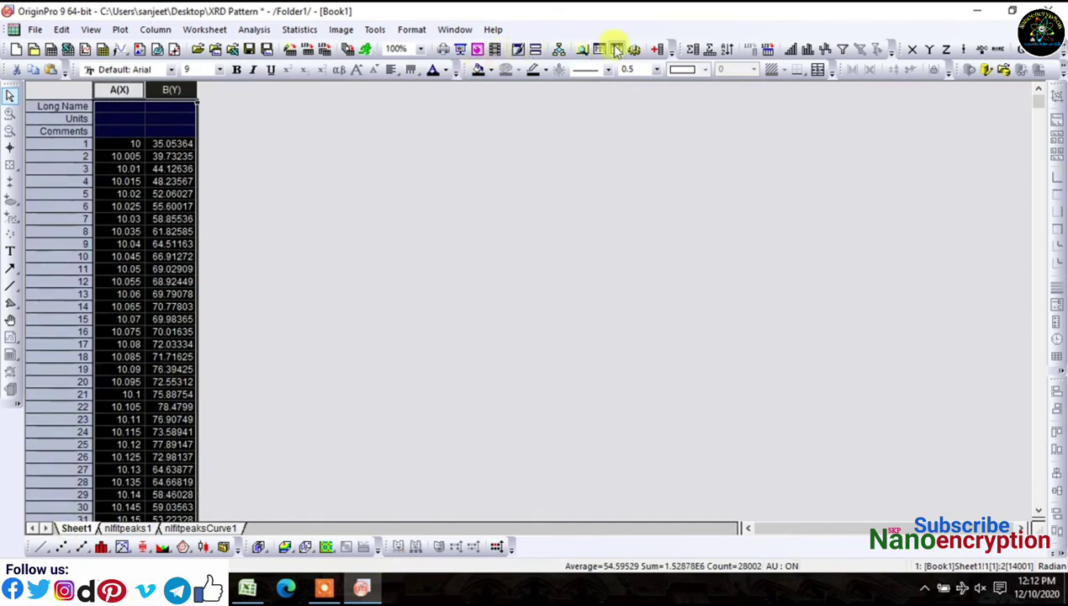
left_click(658, 48)
left_click(658, 49)
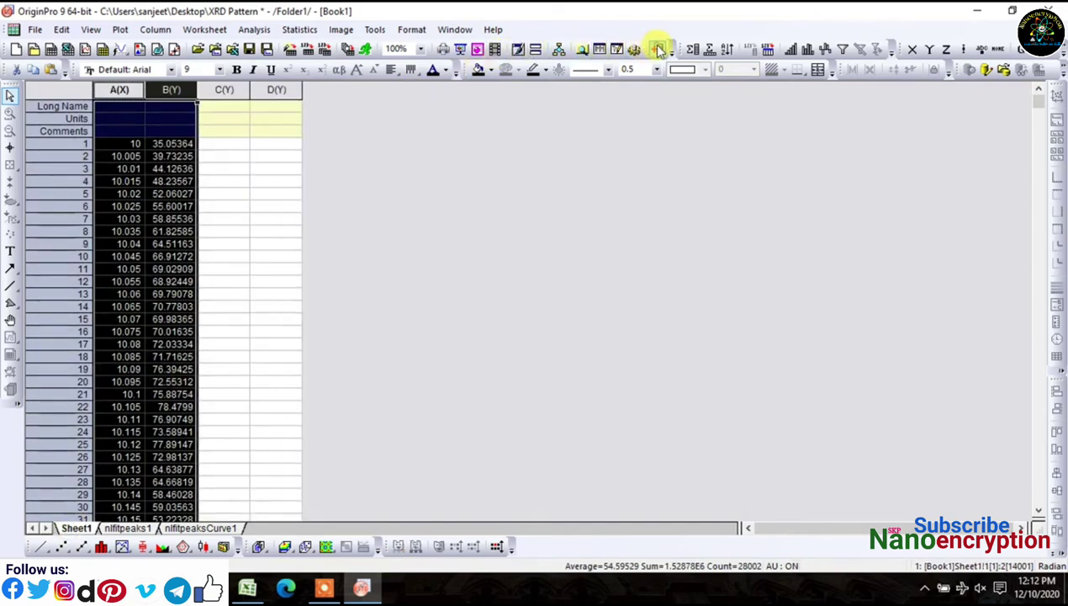
Copy the β*/d*^2 values L4:L11 from Excel and paste them into column C of OriginPro's Sheet1, starting at row 1.
left_click(235, 146)
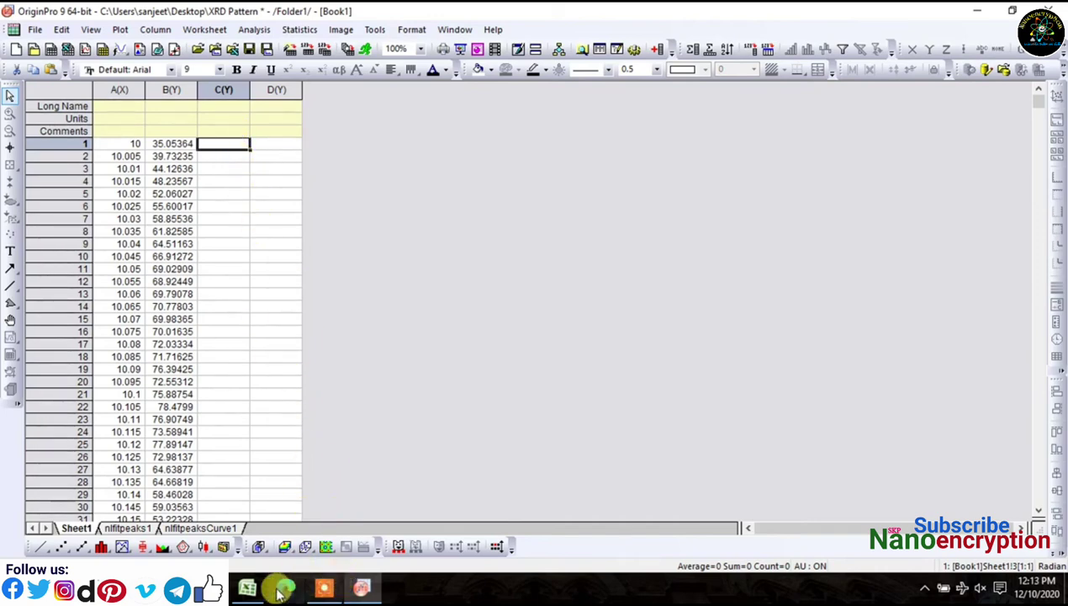
left_click(247, 587)
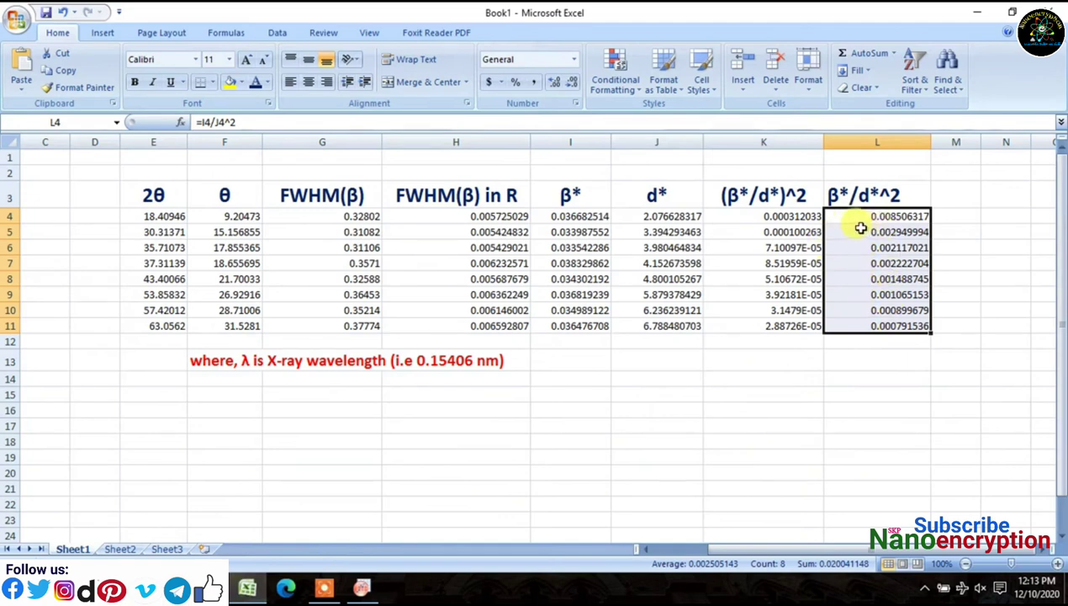
right_click(860, 221)
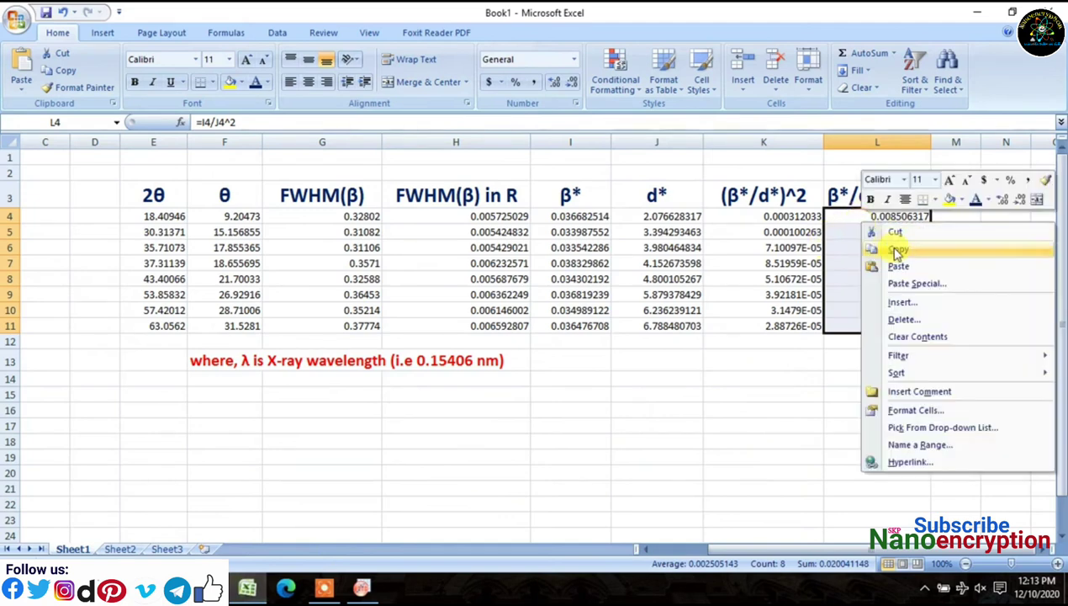
left_click(879, 244)
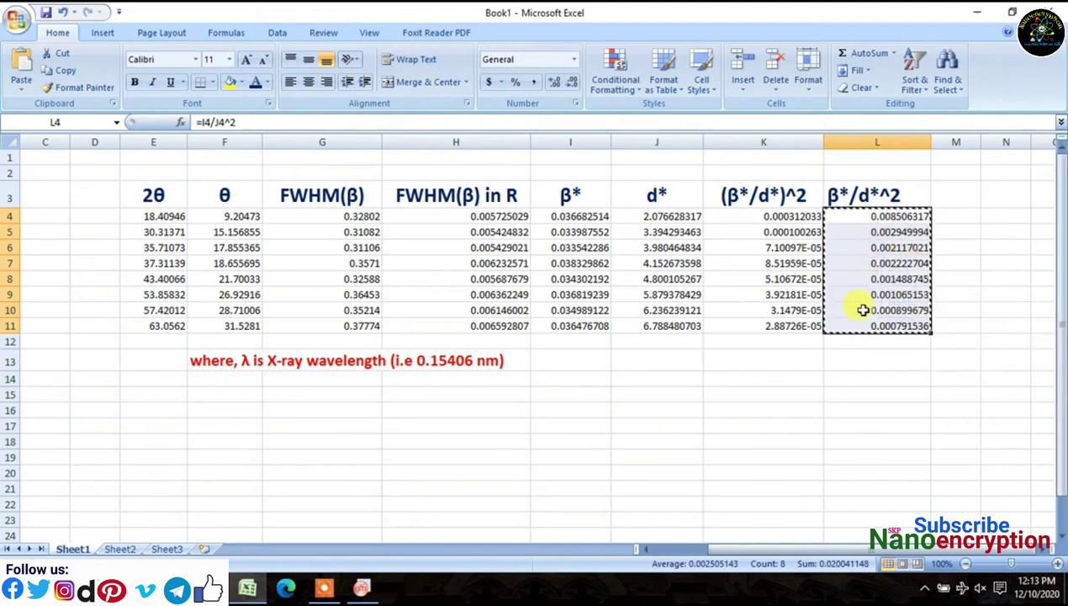
left_click(362, 587)
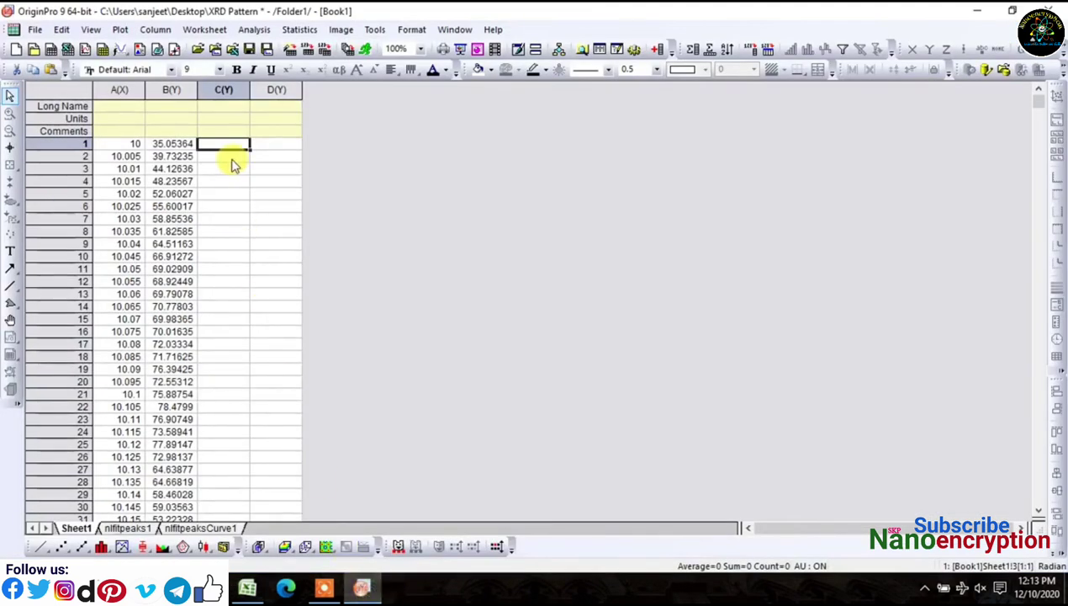
key("ctrl+v")
Set column C as an X column.
left_click(225, 90)
right_click(225, 90)
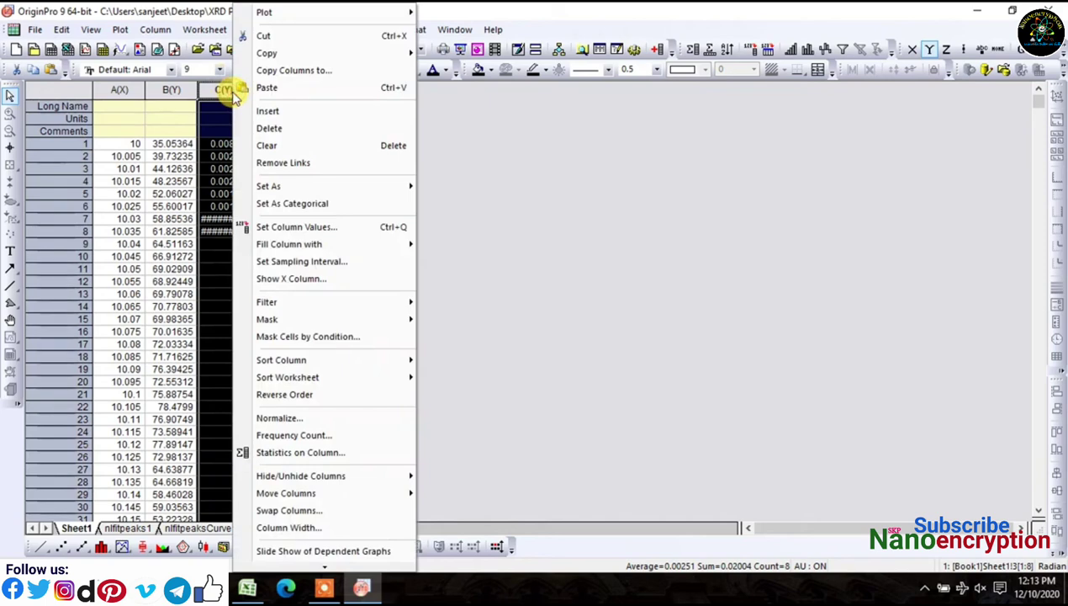
left_click(444, 184)
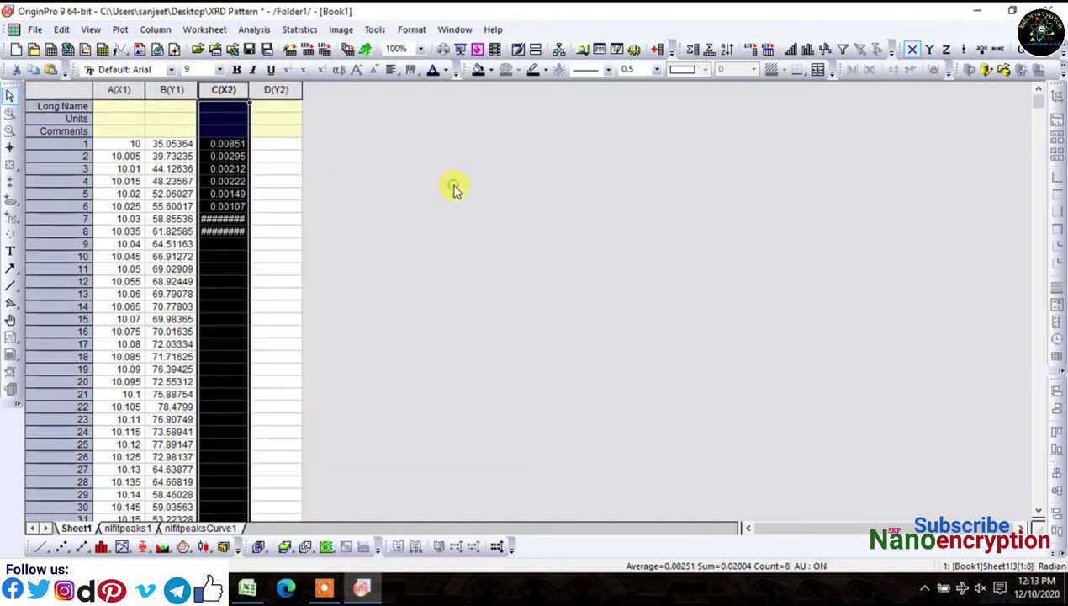
Copy the (β*/d*)^2 values K4:K11 from Excel and paste them into column D of OriginPro's Sheet1, starting at row 1.
key("alt+Tab")
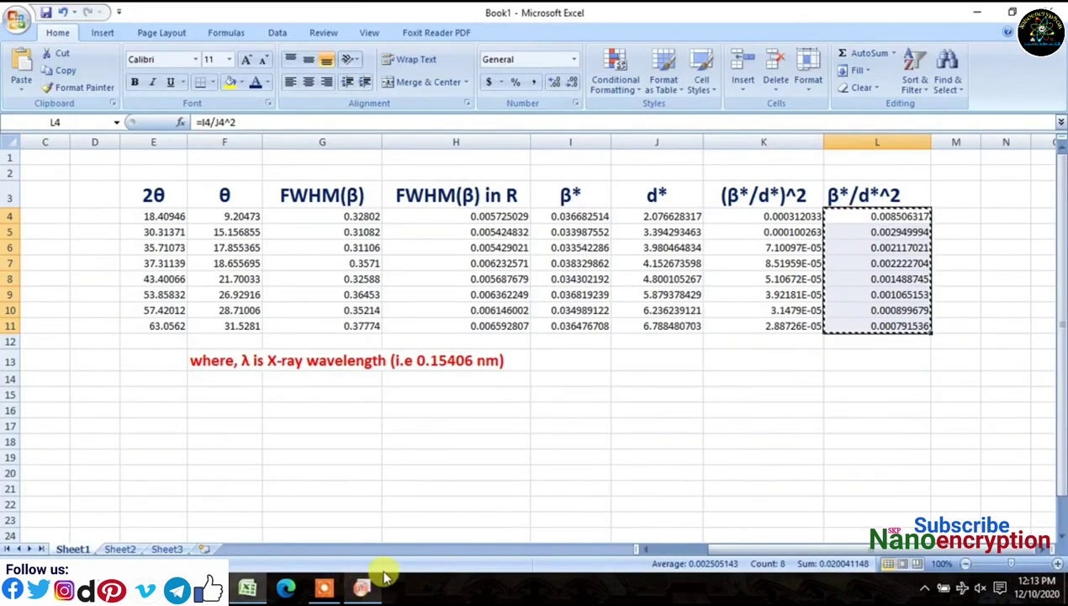
left_click_drag(743, 221, 751, 322)
right_click(753, 324)
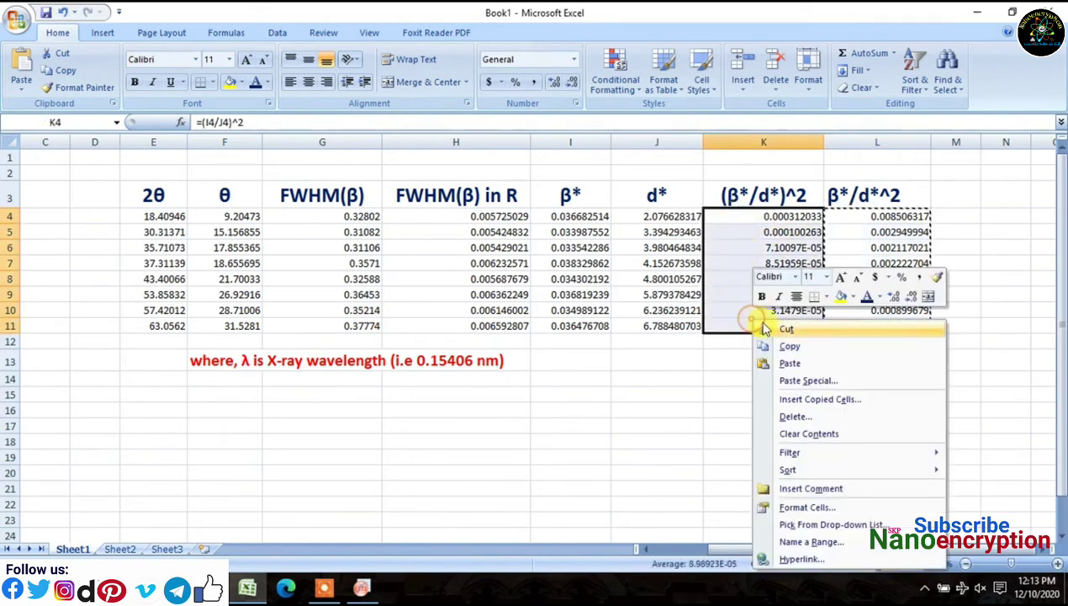
left_click(786, 346)
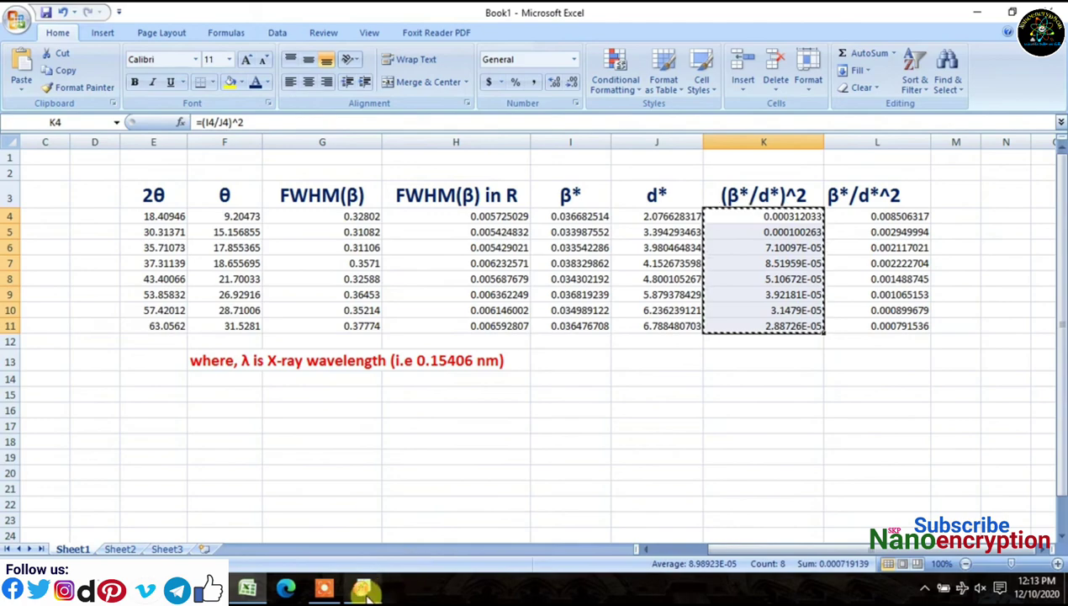
left_click(362, 587)
left_click(280, 144)
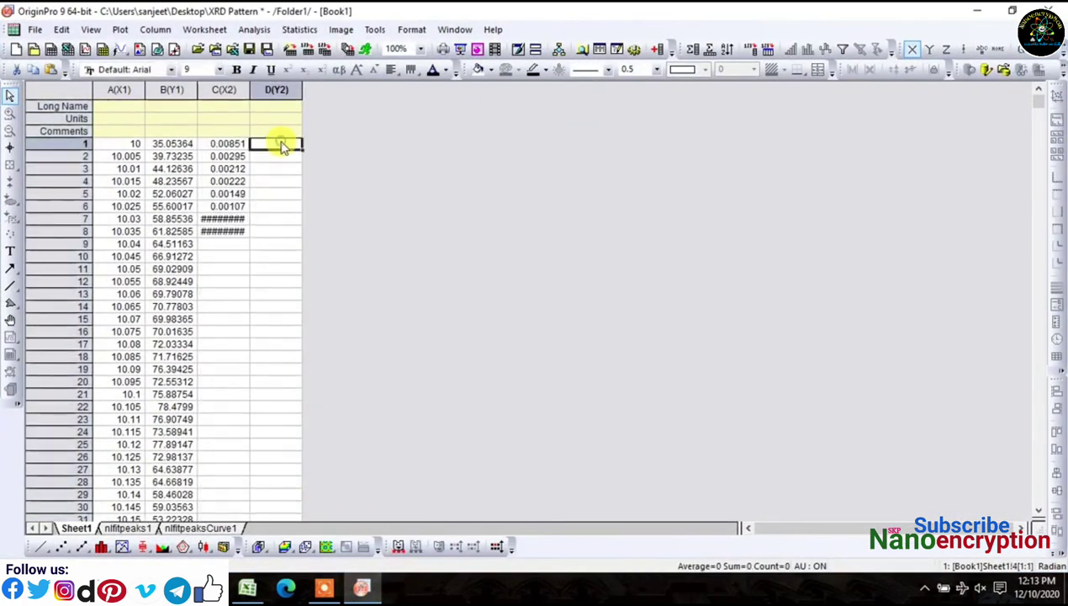
key("ctrl+v")
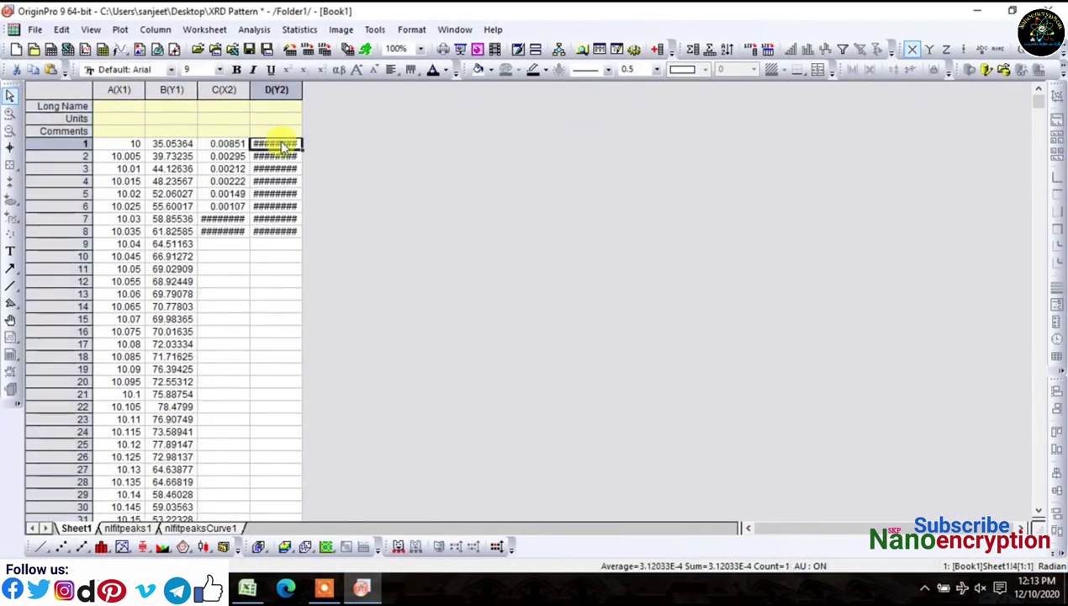
Enter the long names B*/d*^2 for column C and (B*/d*)^2 for column D.
left_click(239, 110)
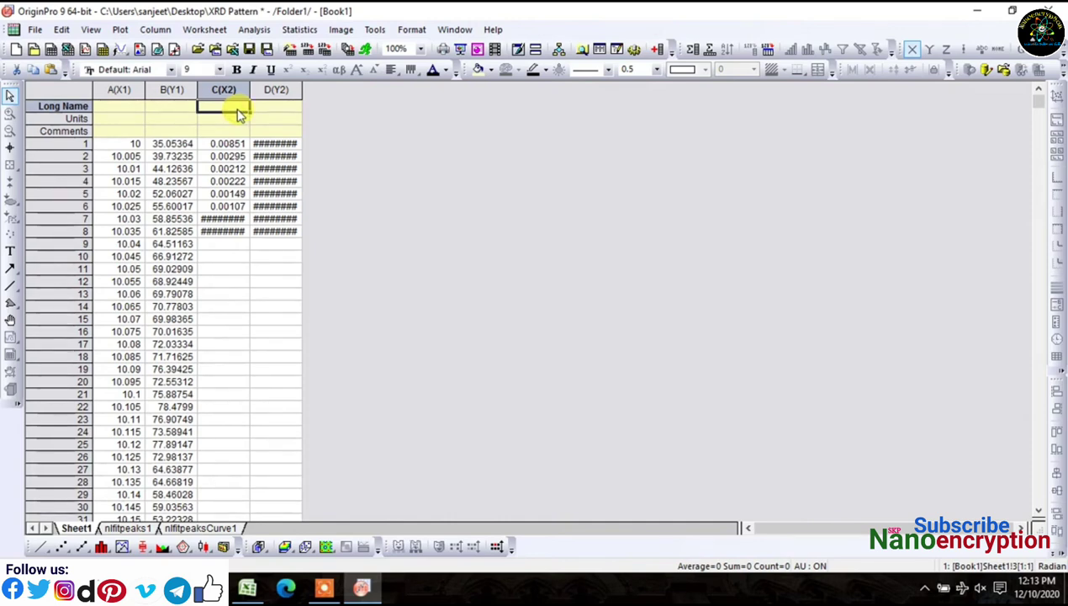
type("B'/d*^2")
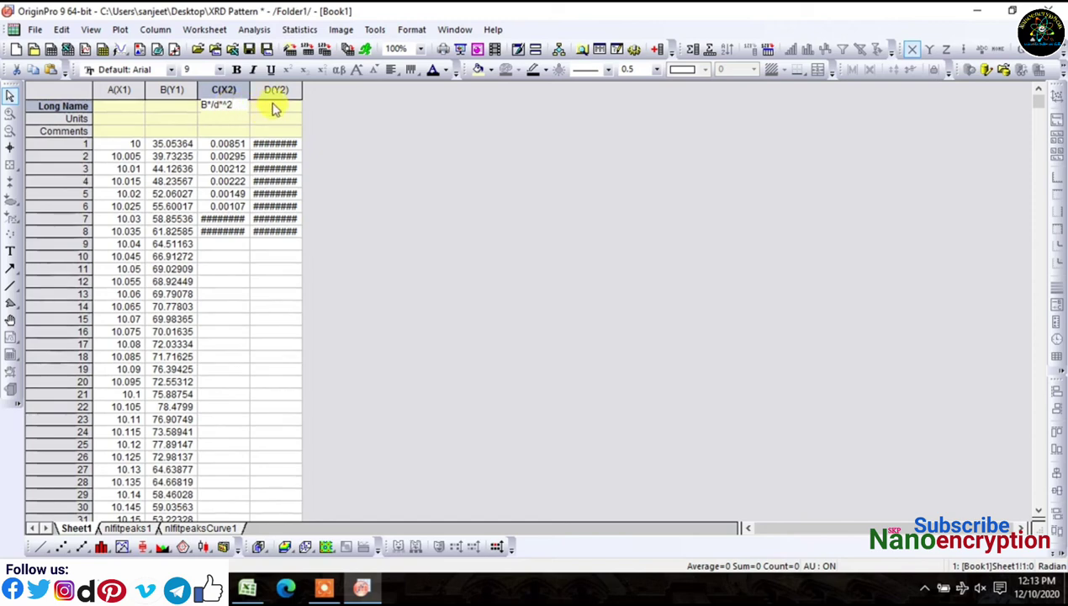
left_click(274, 105)
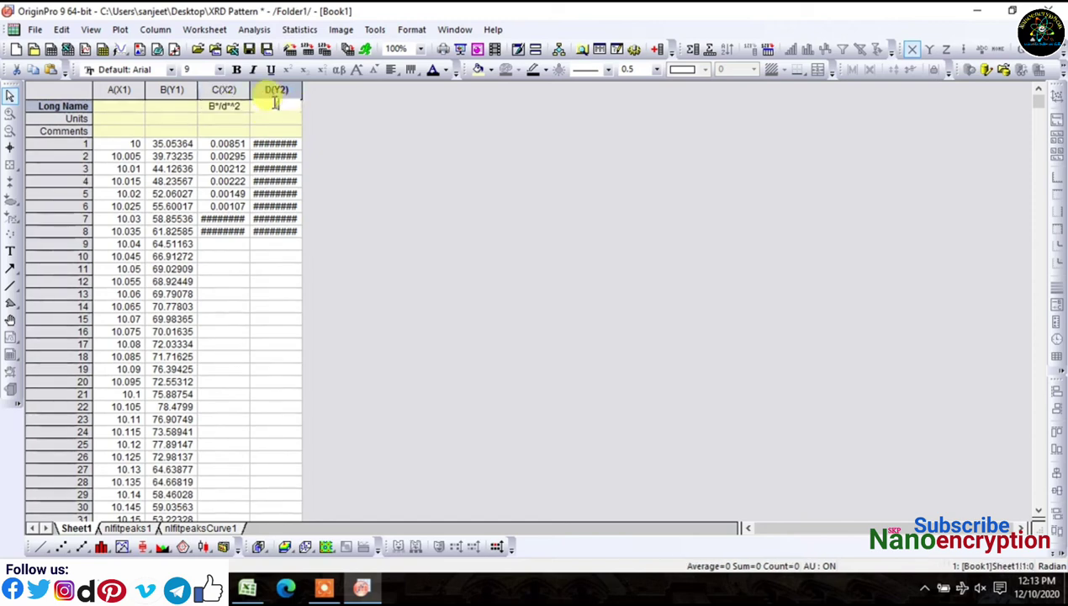
type("(B")
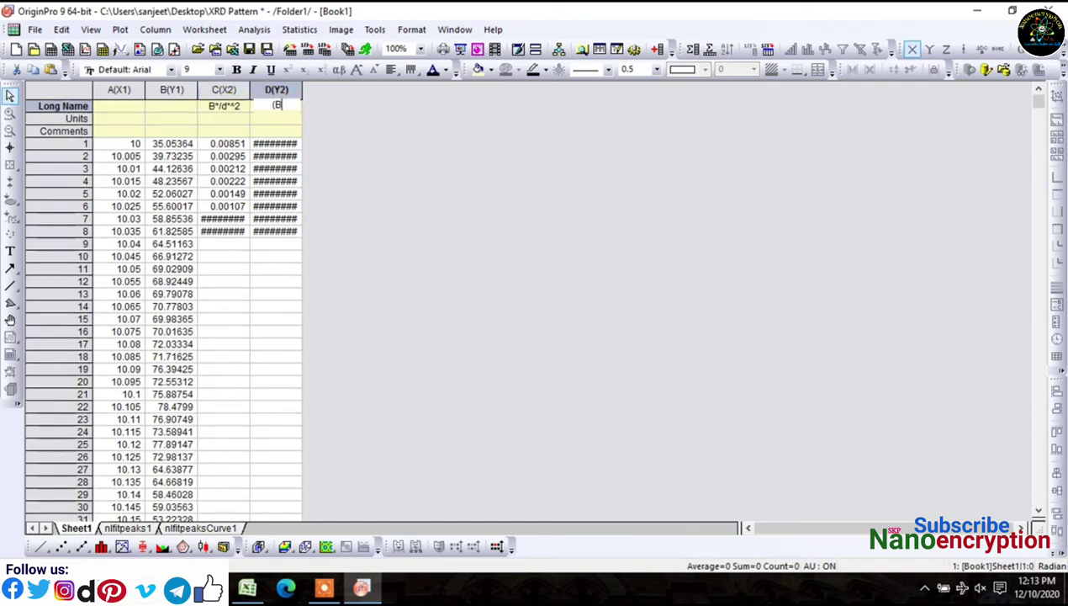
type("*/d*")
Plot columns C and D as a line and symbol graph.
left_click_drag(238, 89, 252, 85)
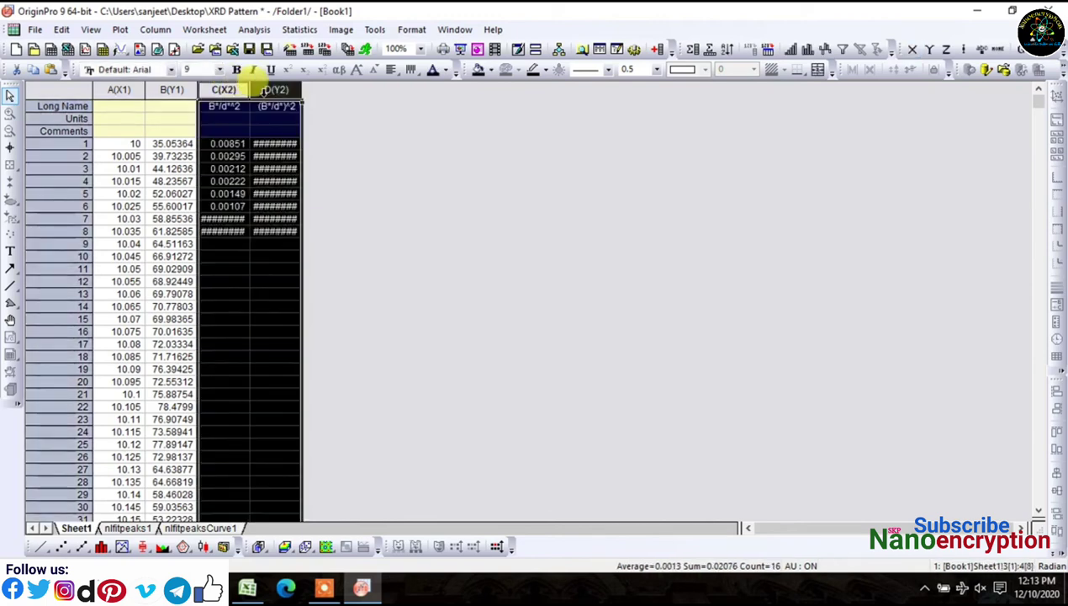
left_click(81, 545)
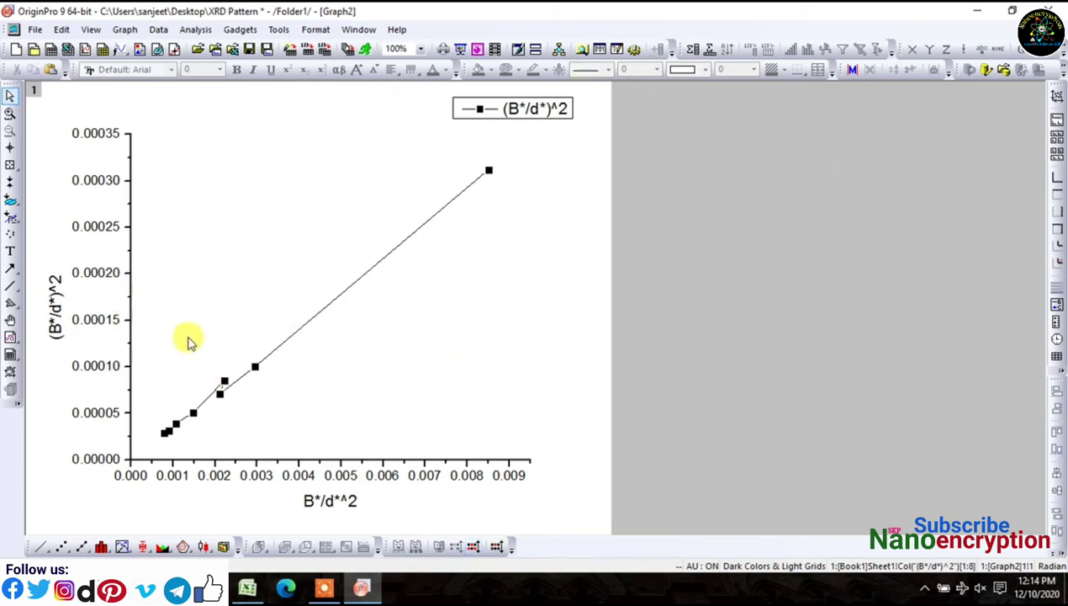
Show the graph's top axis line with both its major and minor ticks set to None.
double_click(308, 477)
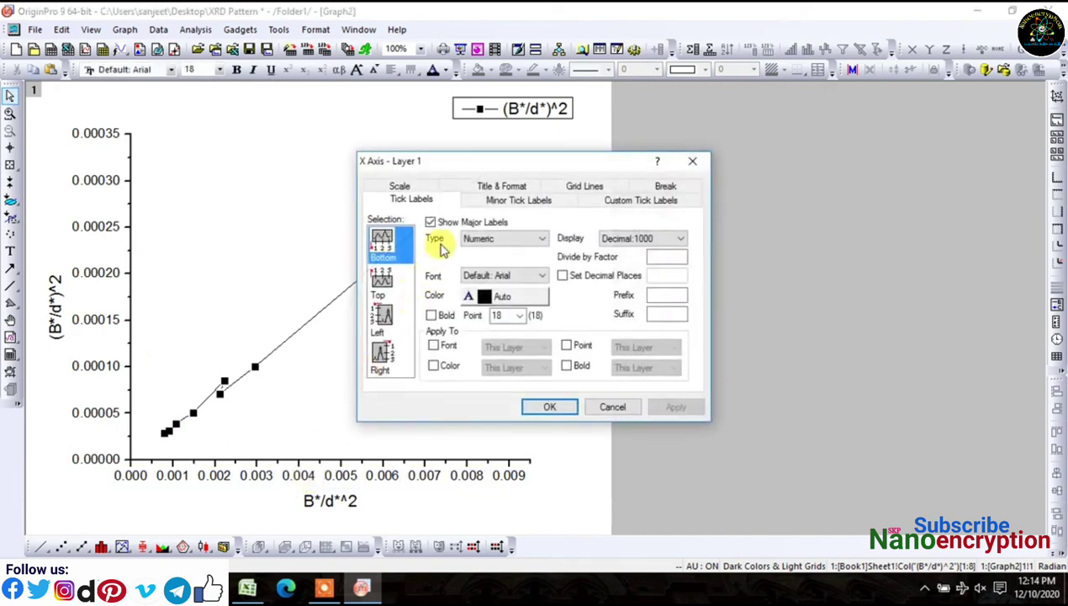
left_click(400, 186)
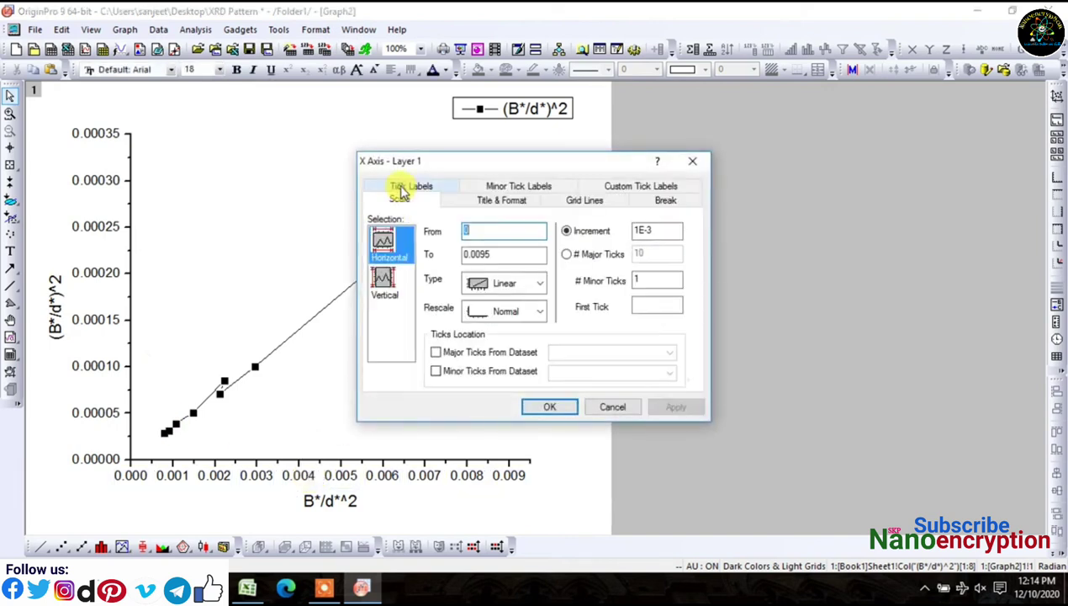
left_click(500, 284)
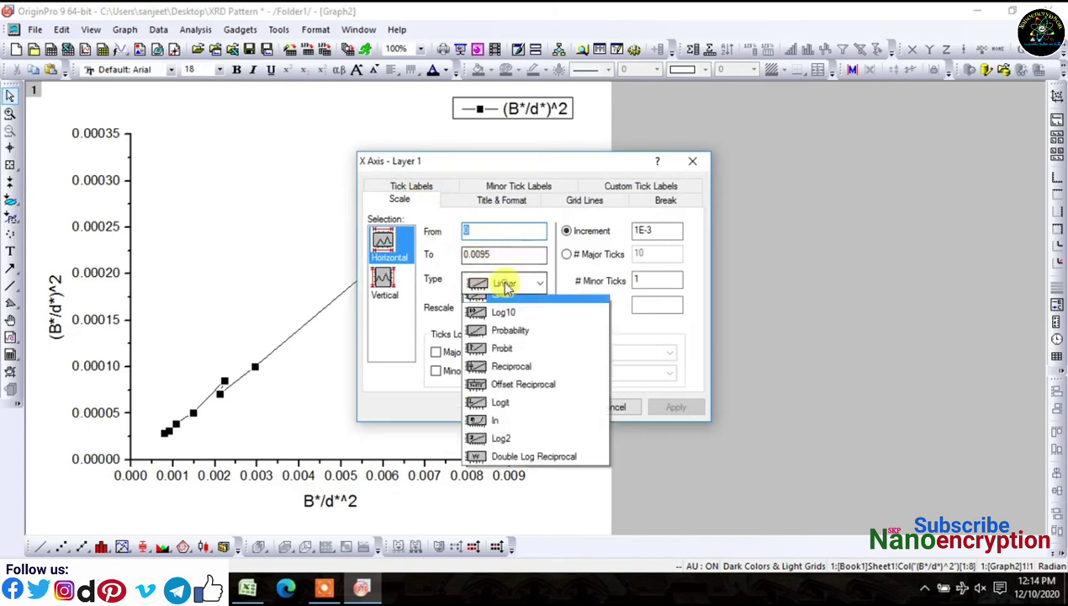
left_click(569, 175)
left_click(496, 200)
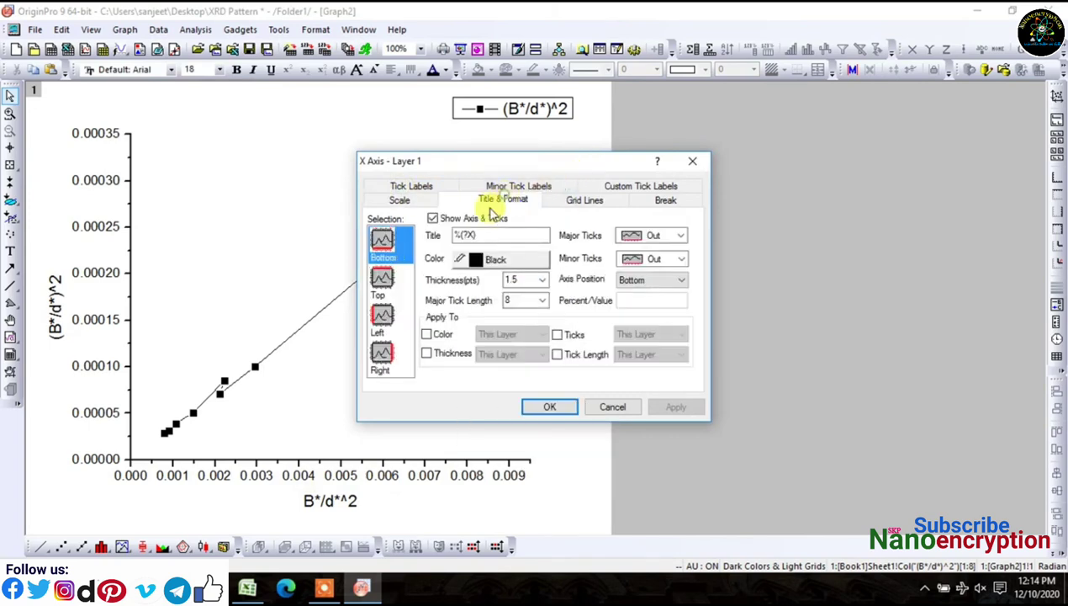
left_click(389, 290)
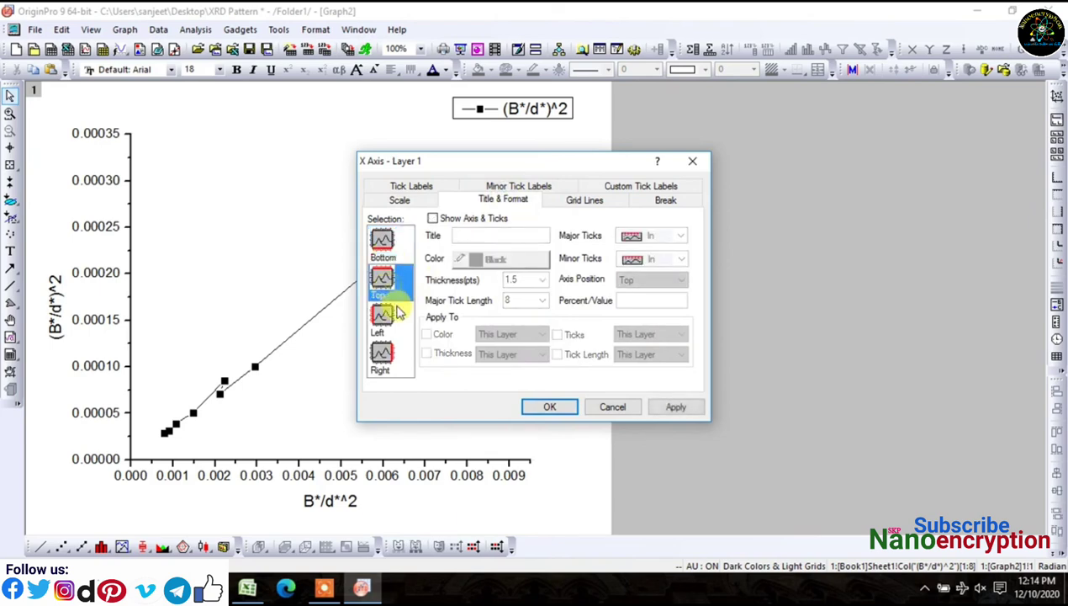
left_click(434, 218)
left_click(665, 259)
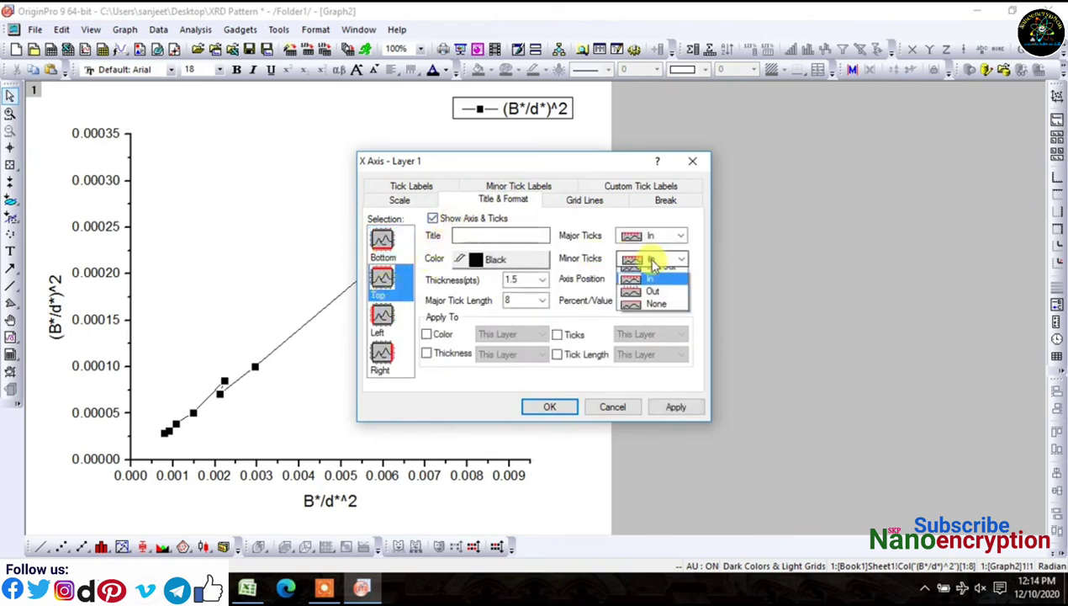
left_click(654, 313)
left_click(663, 237)
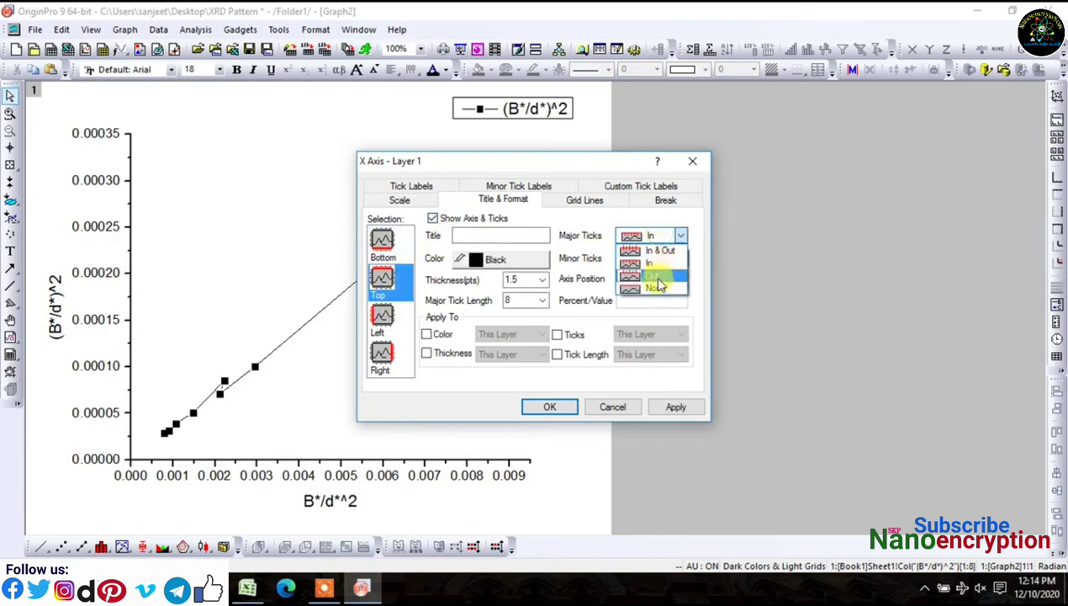
left_click(659, 290)
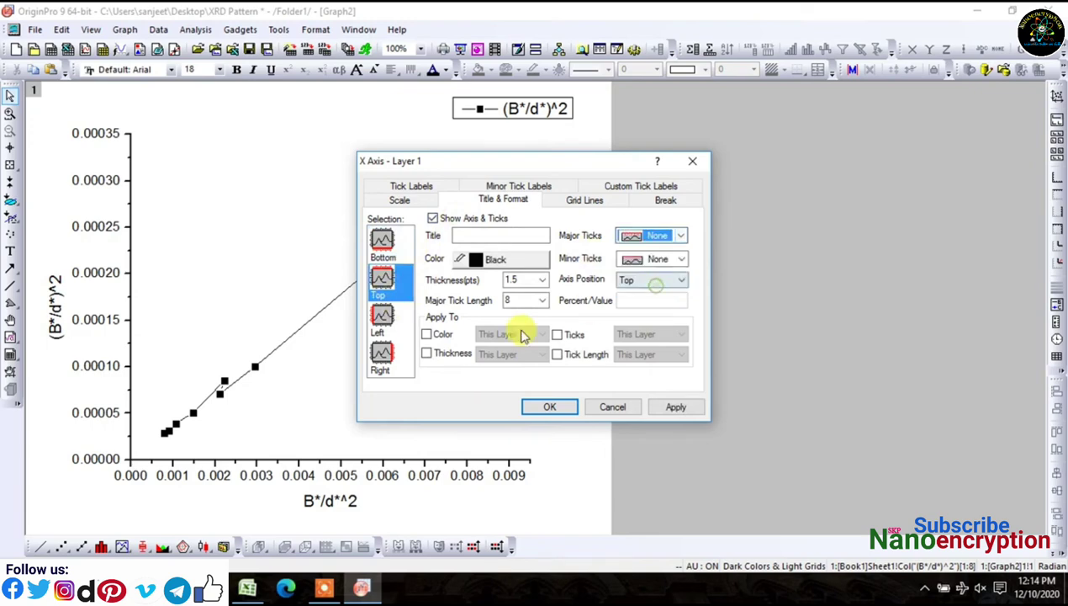
Show the right axis line with major and minor ticks set to None, and apply the axis settings to the graph.
left_click(382, 360)
left_click(434, 218)
left_click(643, 259)
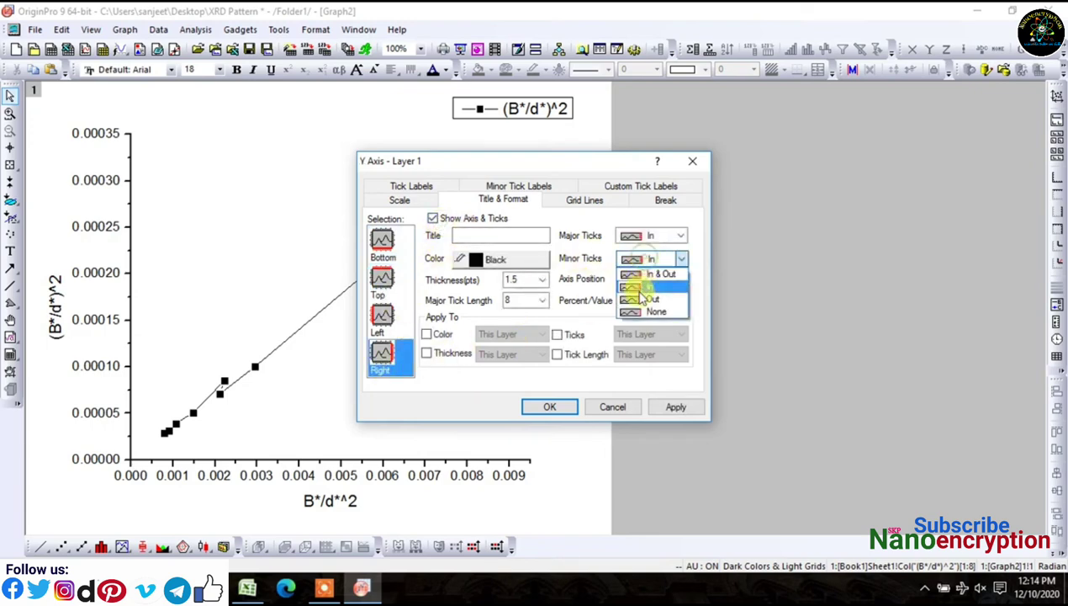
left_click(644, 312)
left_click(656, 236)
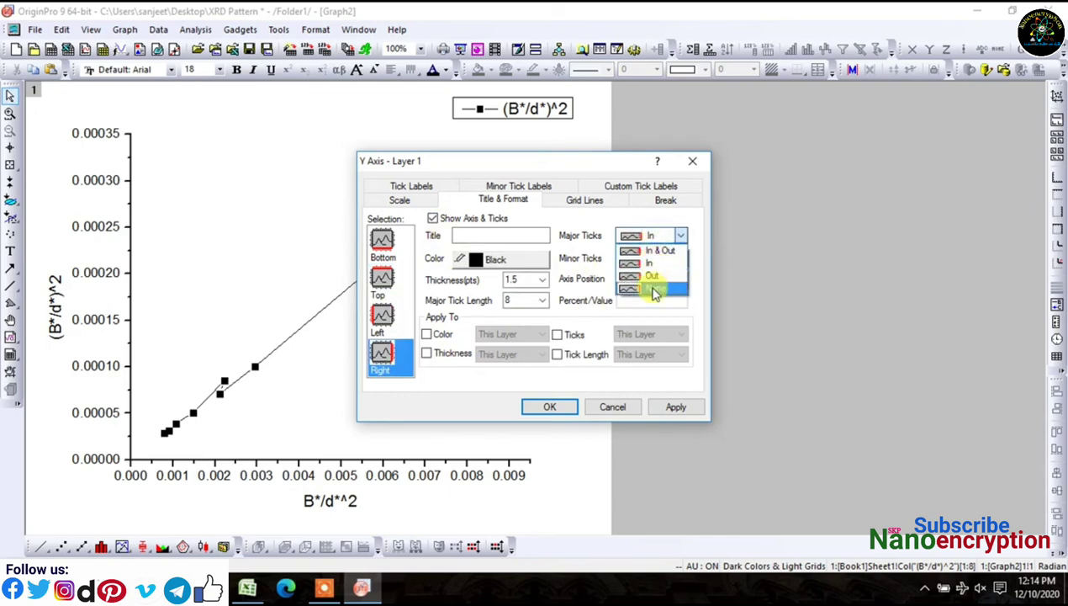
left_click(652, 290)
left_click(550, 407)
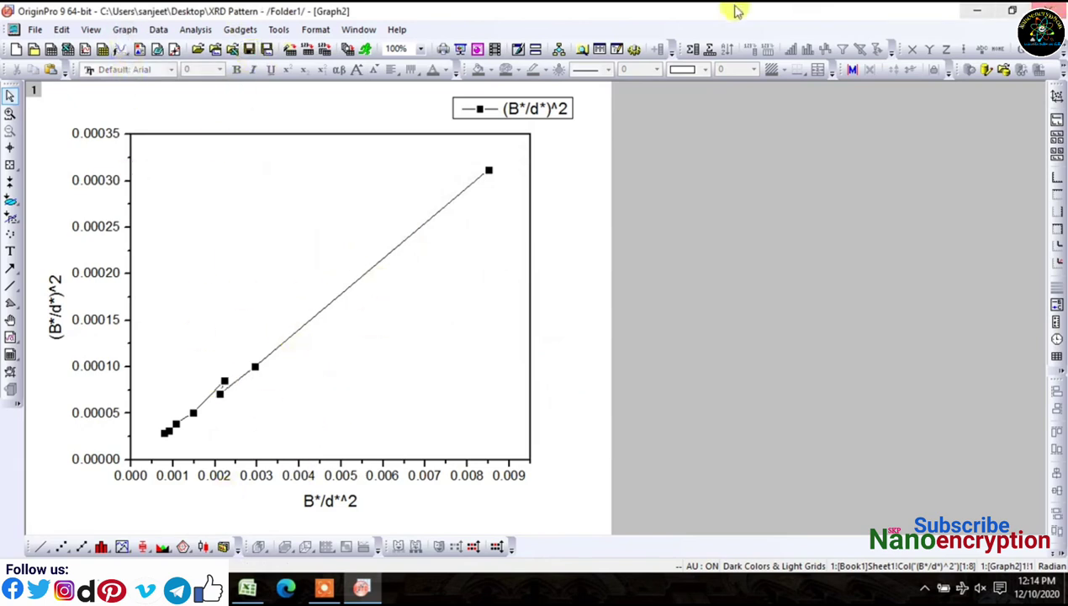
Run a linear fit on the (B*/d*)^2 data and return to Graph2.
left_click(195, 30)
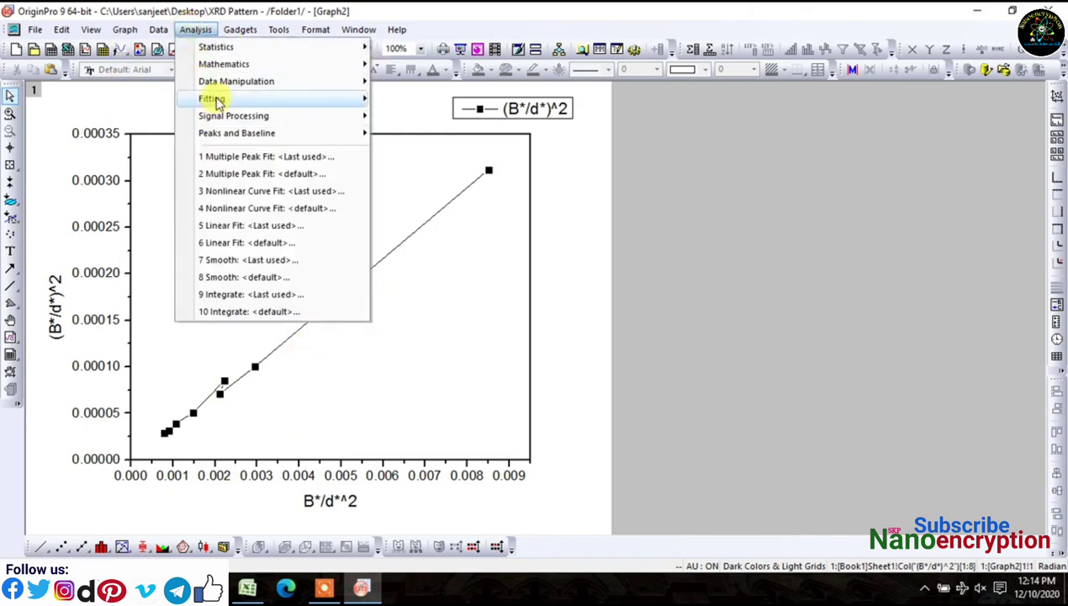
mouse_move(219, 79)
mouse_move(212, 98)
mouse_move(461, 101)
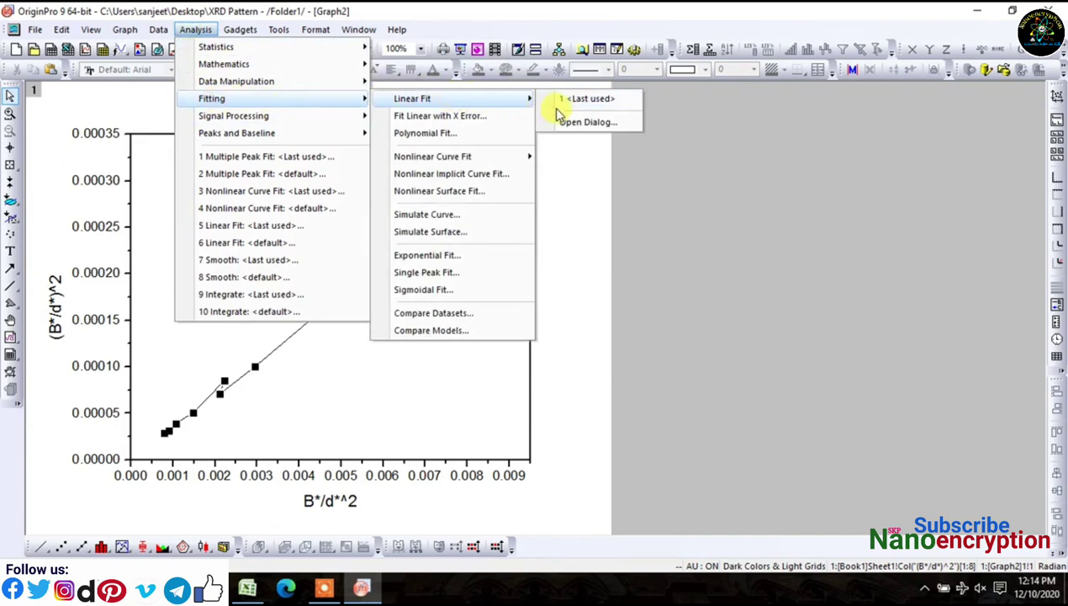
left_click(580, 119)
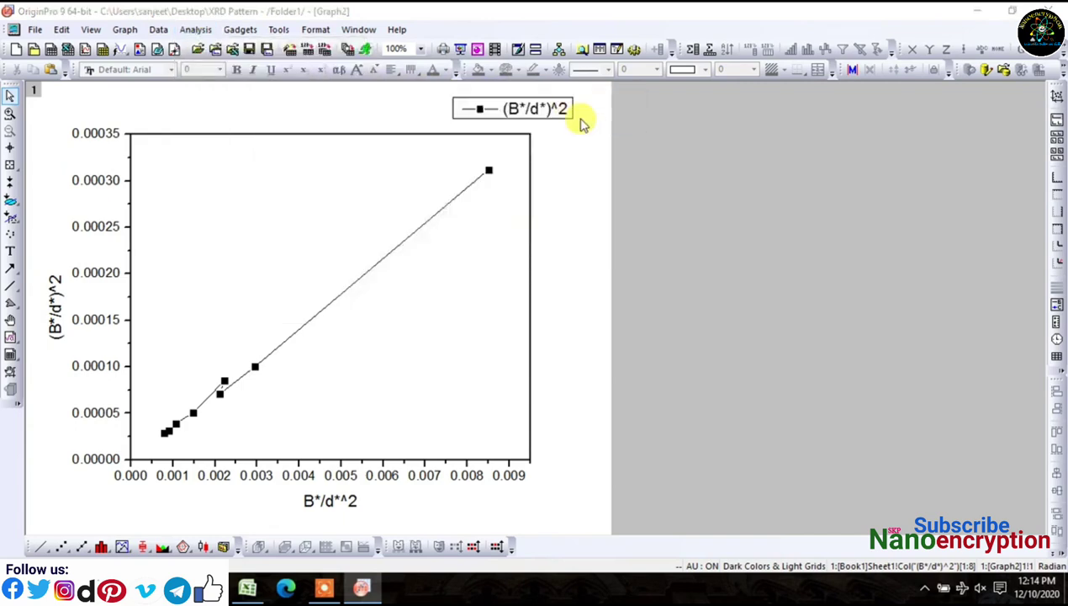
left_click(621, 509)
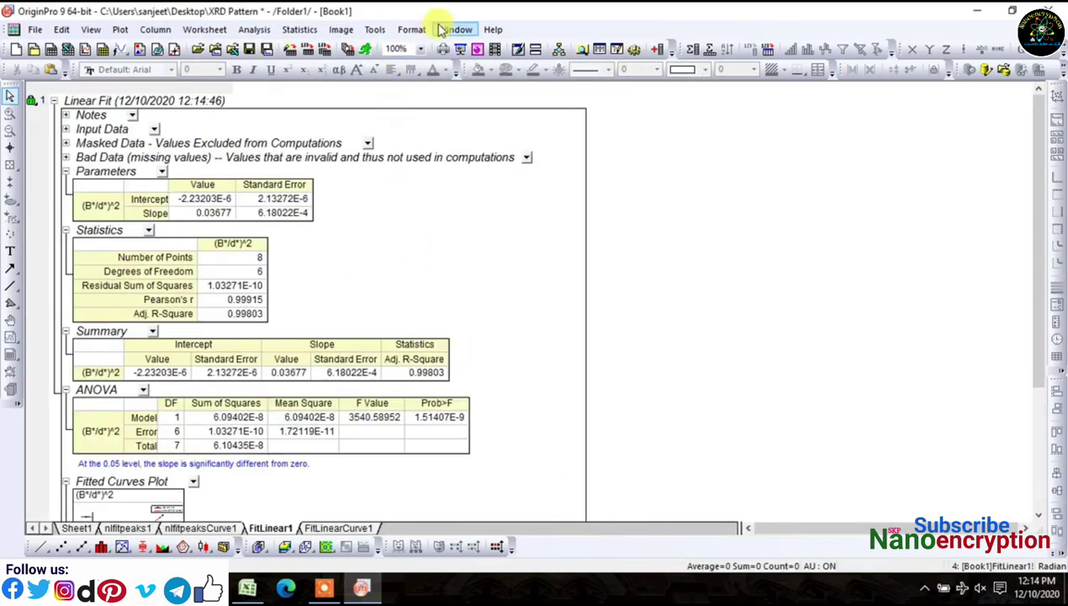
left_click(455, 30)
left_click(471, 309)
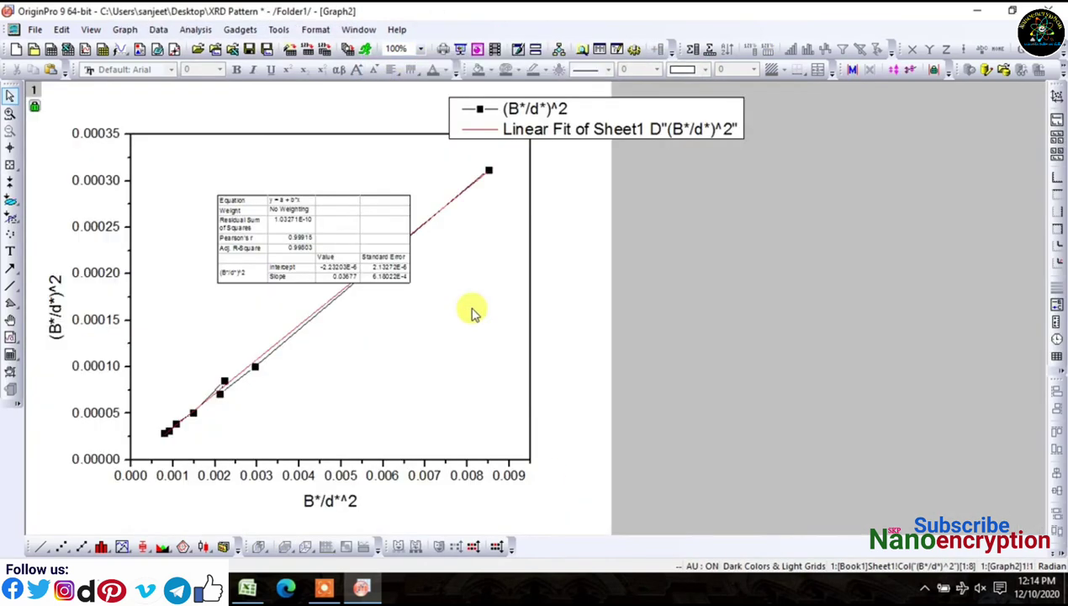
Move the linear fit results table off the plotted data and enlarge it so the intercept and slope rows are readable.
left_click_drag(332, 255, 623, 253)
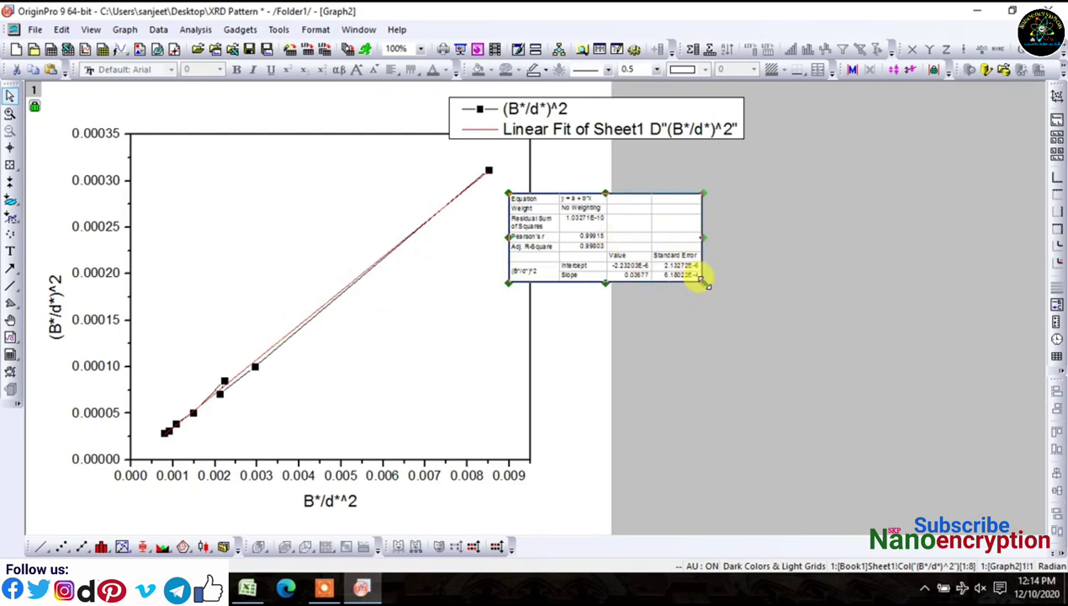
left_click_drag(704, 282, 911, 407)
left_click_drag(790, 368, 789, 354)
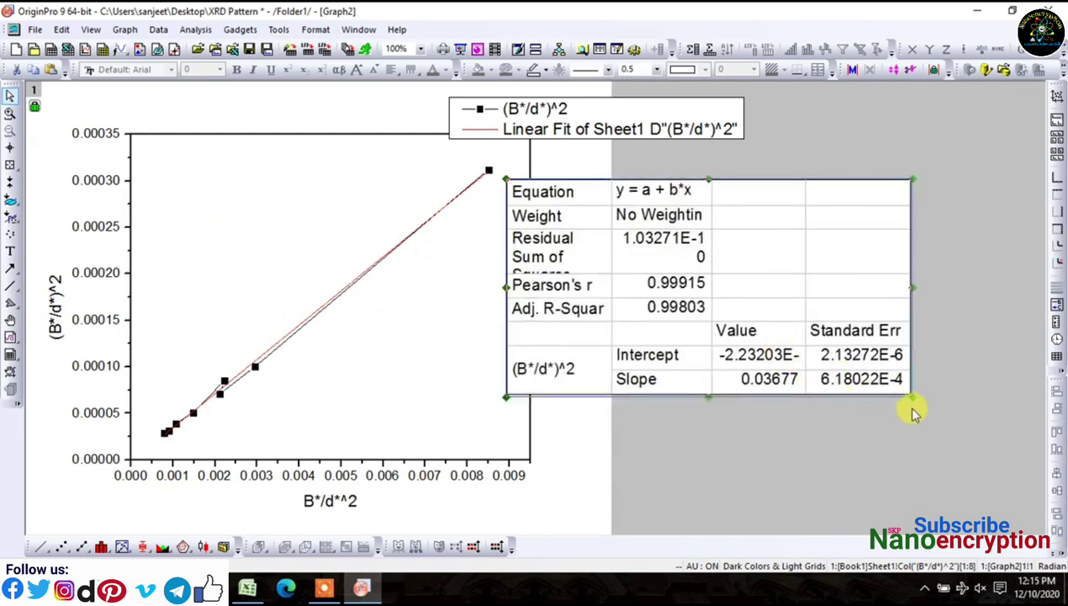
left_click_drag(913, 395, 963, 418)
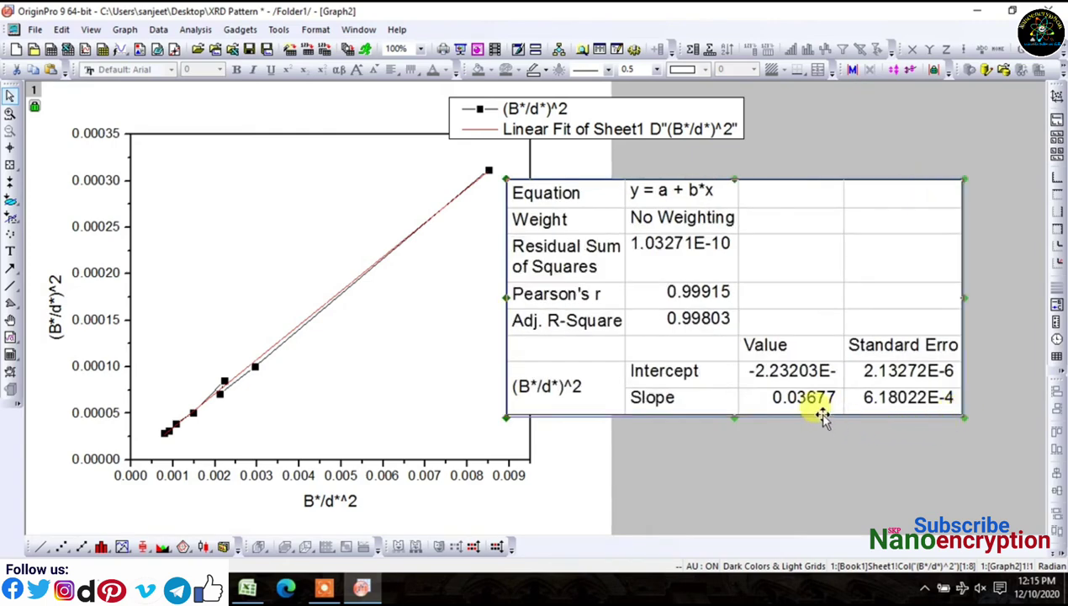
left_click_drag(726, 370, 706, 345)
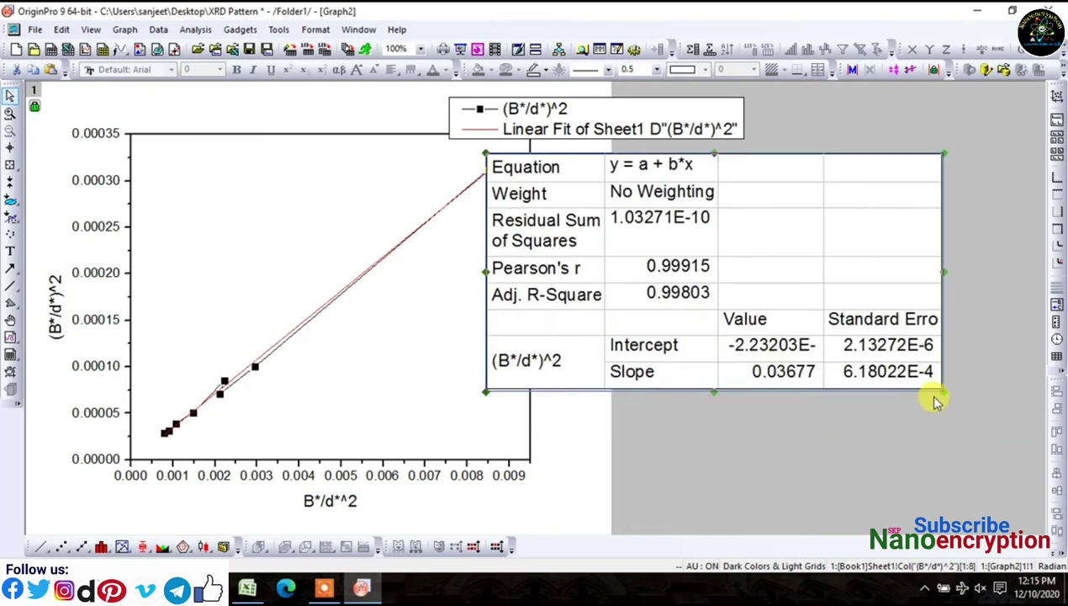
left_click_drag(942, 389, 967, 400)
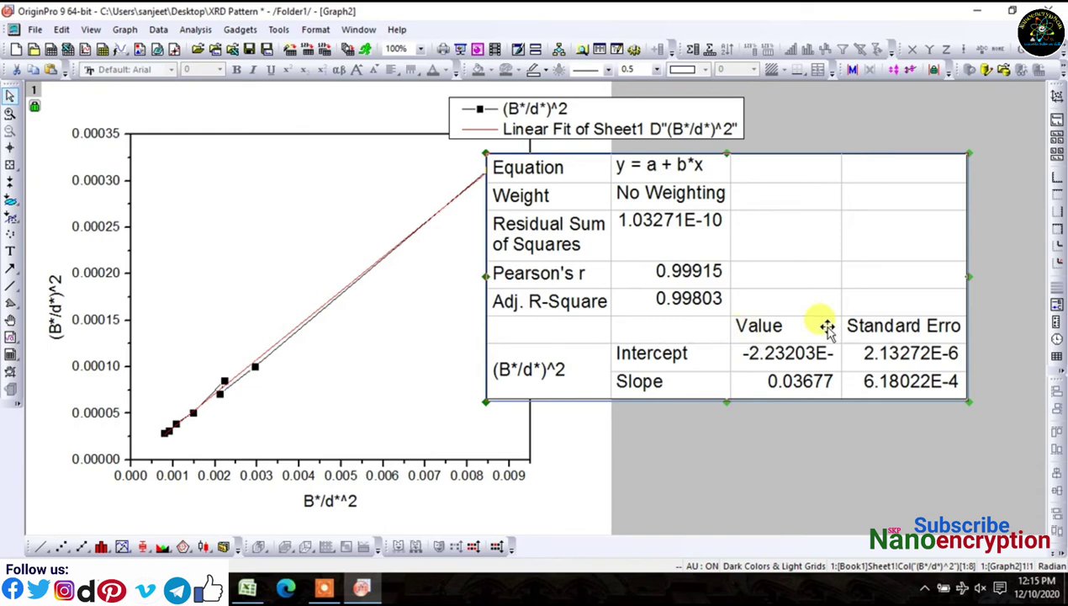
left_click_drag(827, 326, 785, 306)
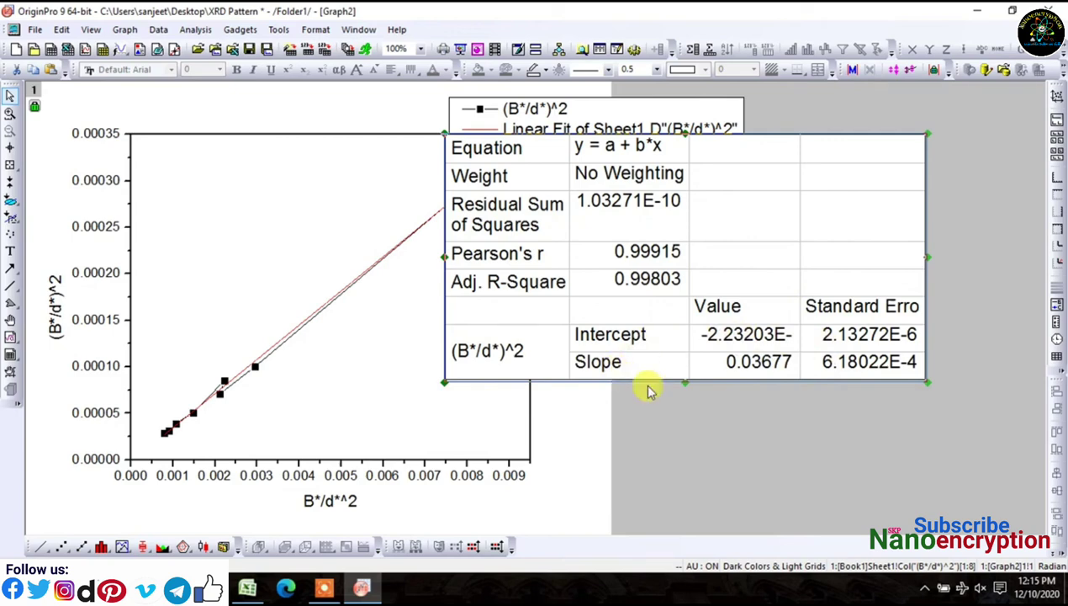
left_click_drag(925, 380, 784, 307)
left_click_drag(696, 267, 860, 294)
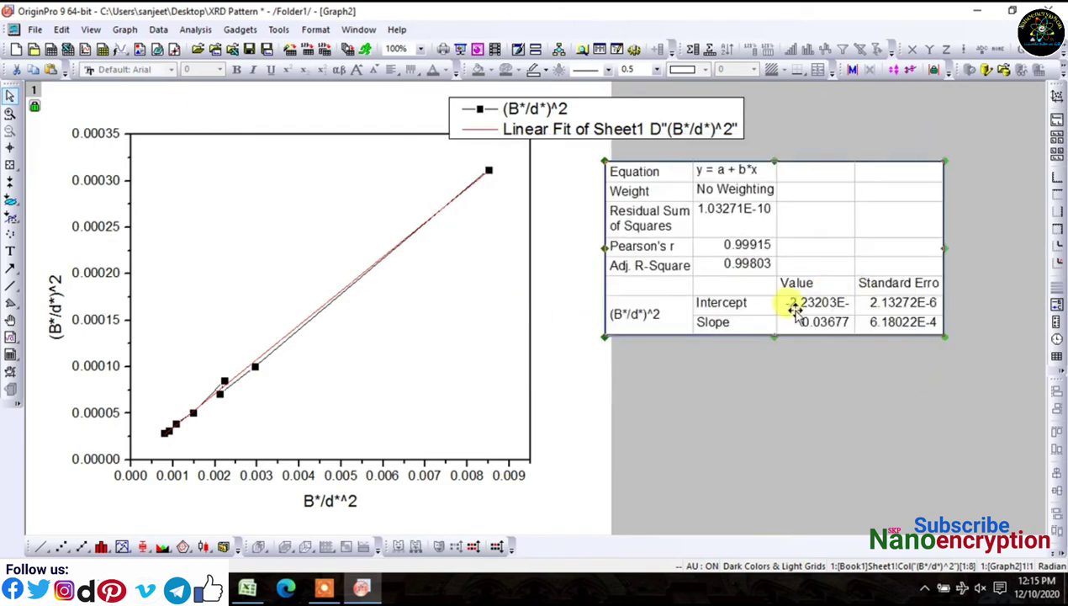
left_click(726, 371)
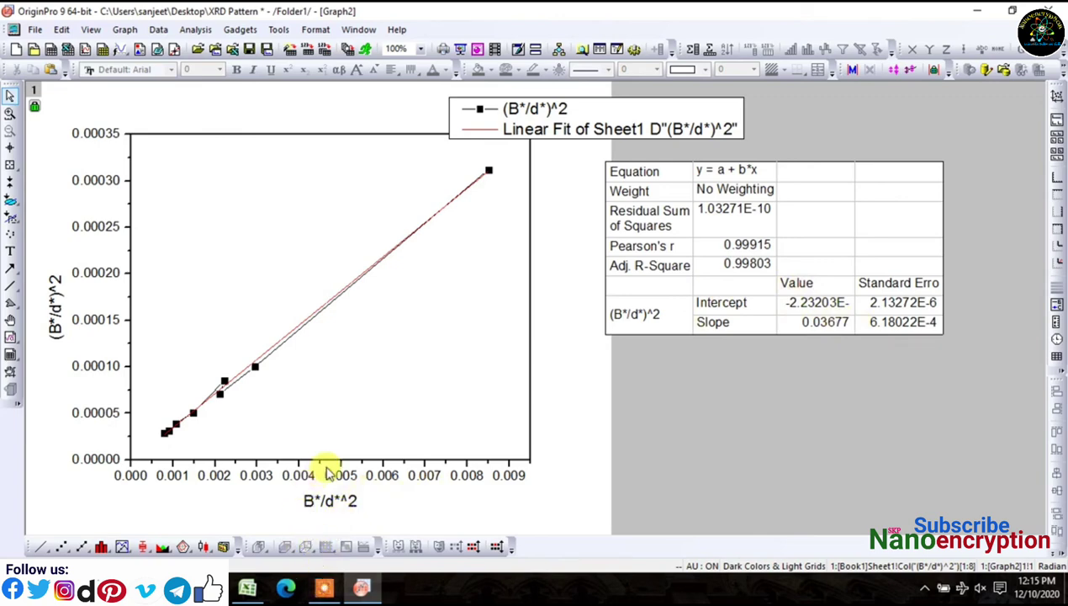
Remove the fit results table, the linear fit line and the legend from the graph.
left_click(693, 306)
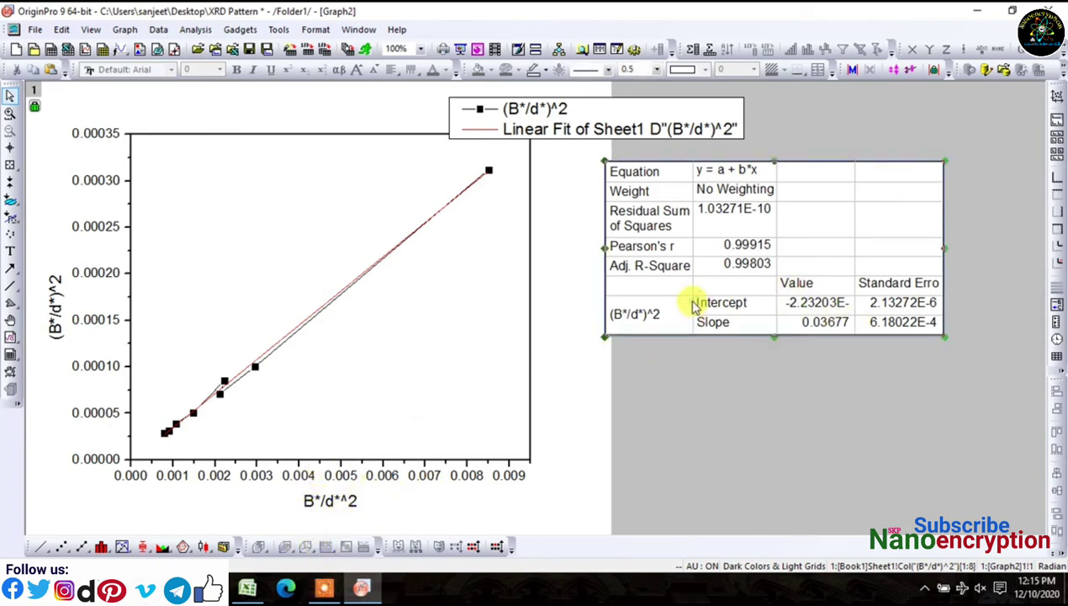
key("Delete")
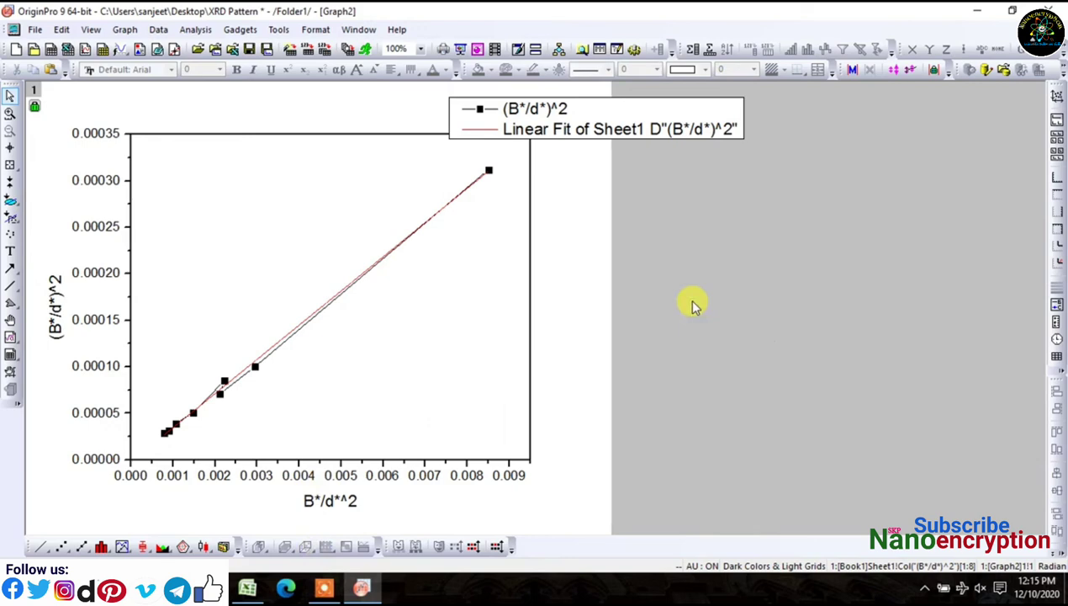
left_click(326, 307)
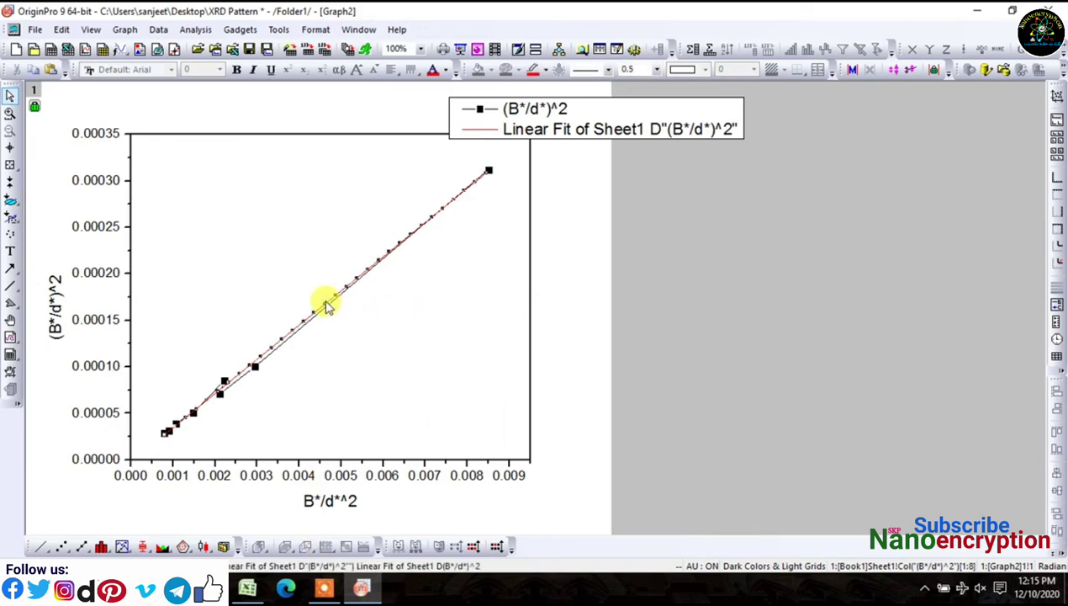
right_click(326, 302)
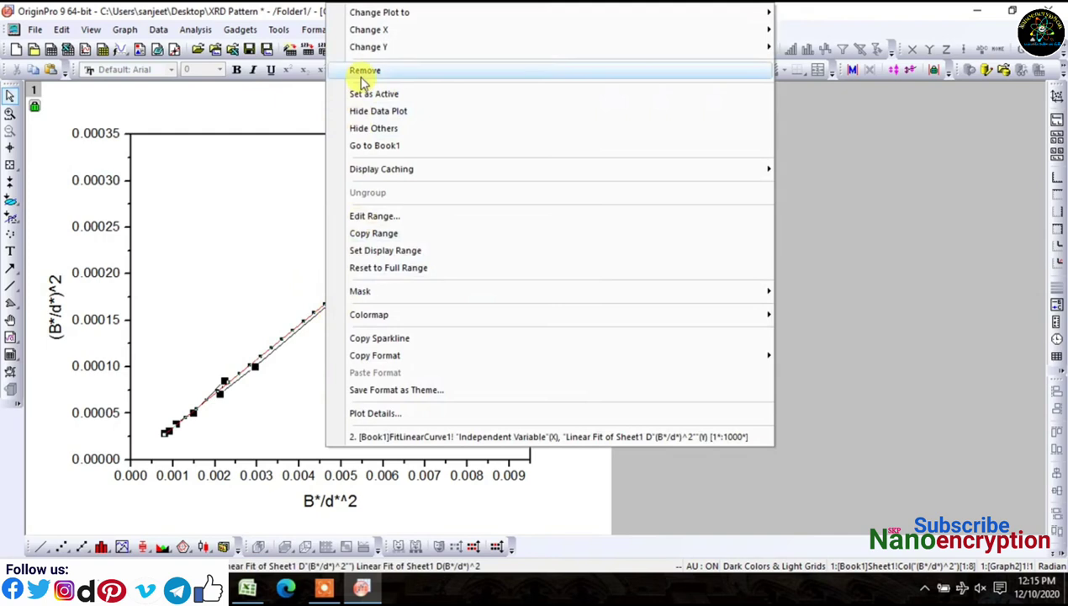
left_click(354, 71)
left_click(532, 128)
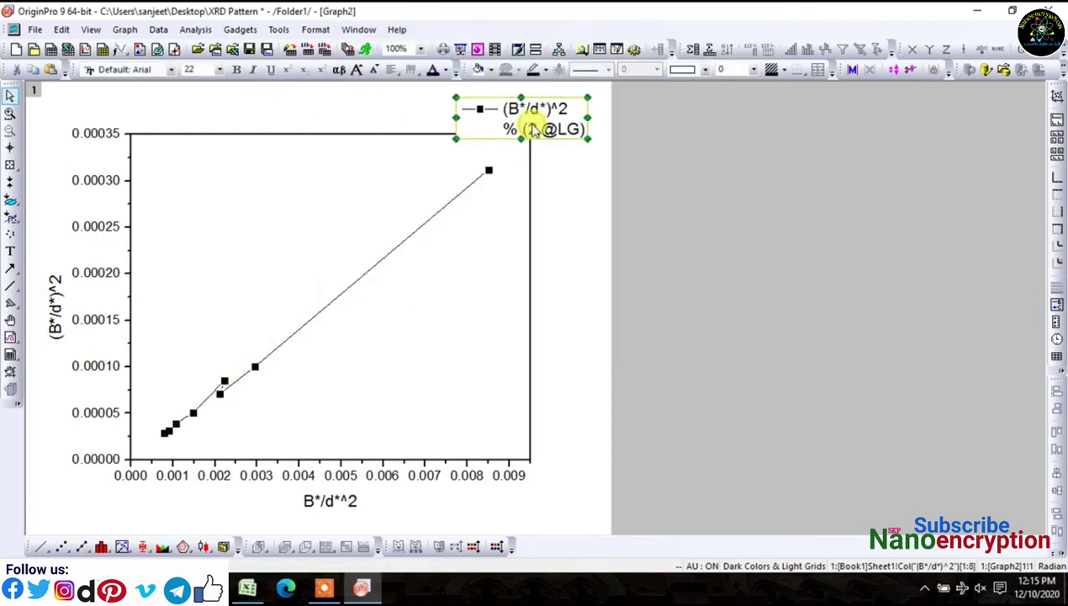
key("Delete")
left_click(112, 368)
double_click(112, 368)
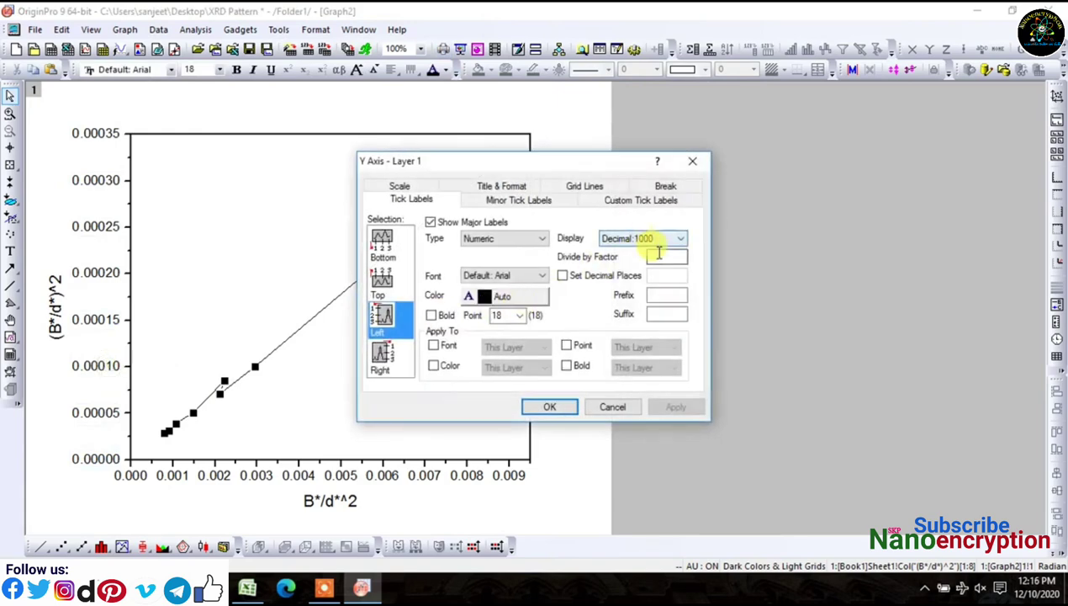
left_click(691, 161)
Try to set the B*/d*^2 column in Sheet1 of Book1 to the formula col(a)*1000.
left_click(359, 29)
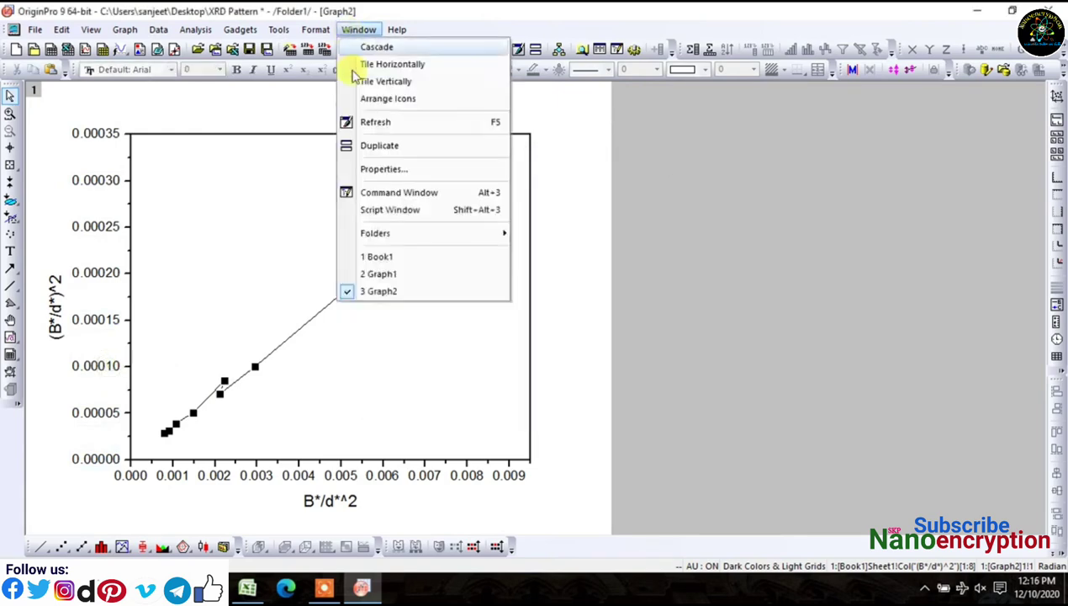
left_click(377, 256)
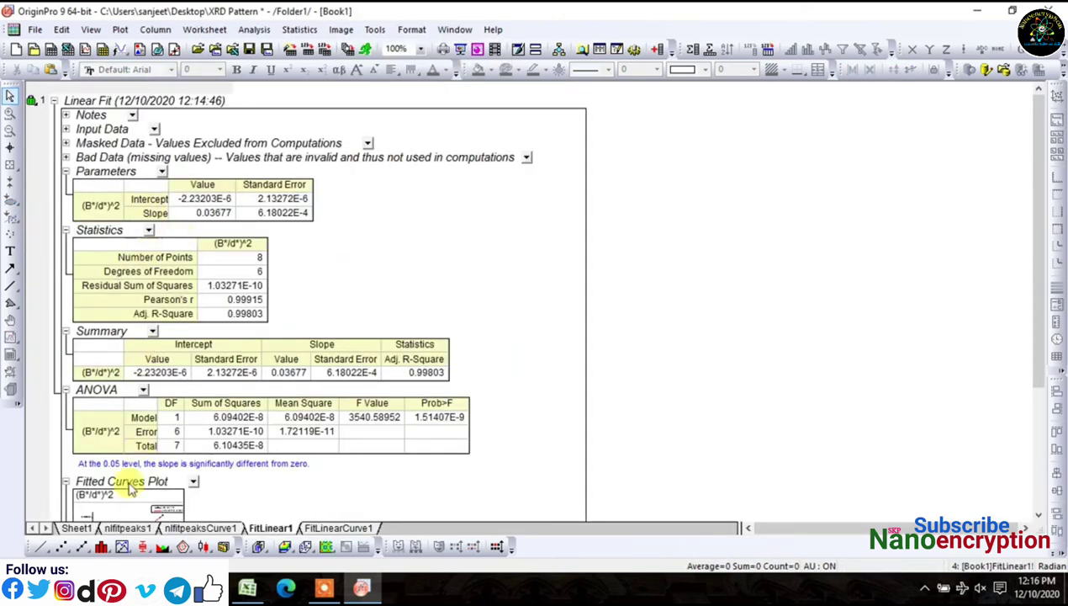
left_click(74, 527)
left_click(224, 92)
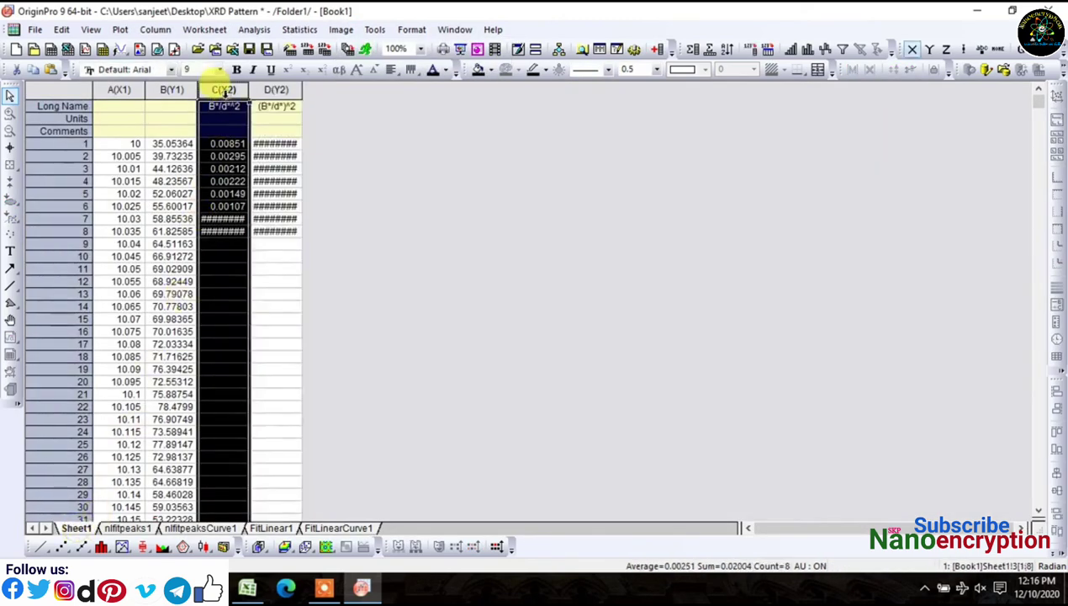
right_click(224, 92)
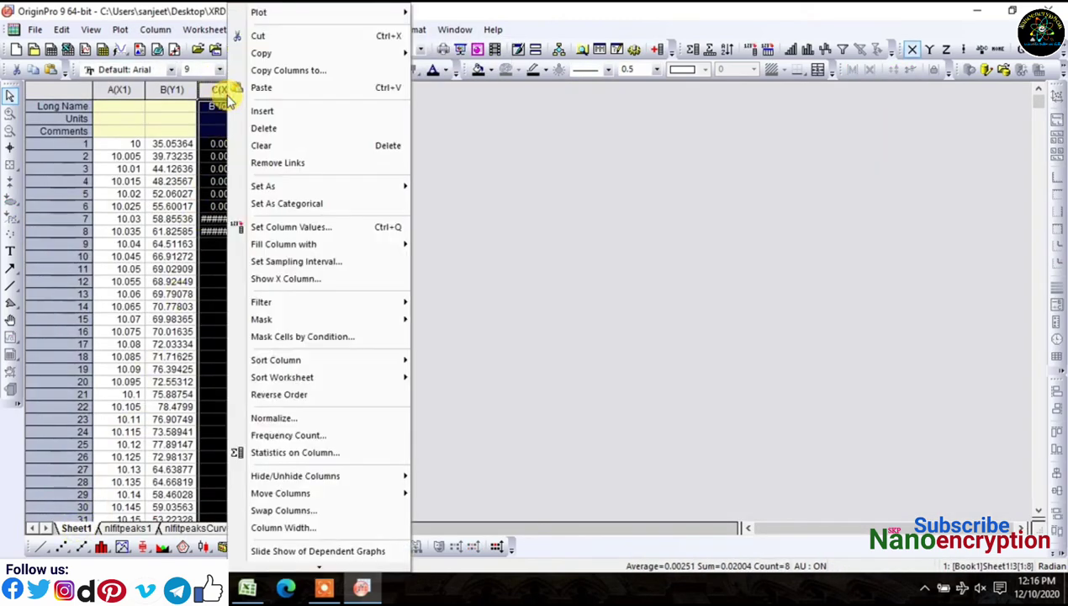
left_click(271, 226)
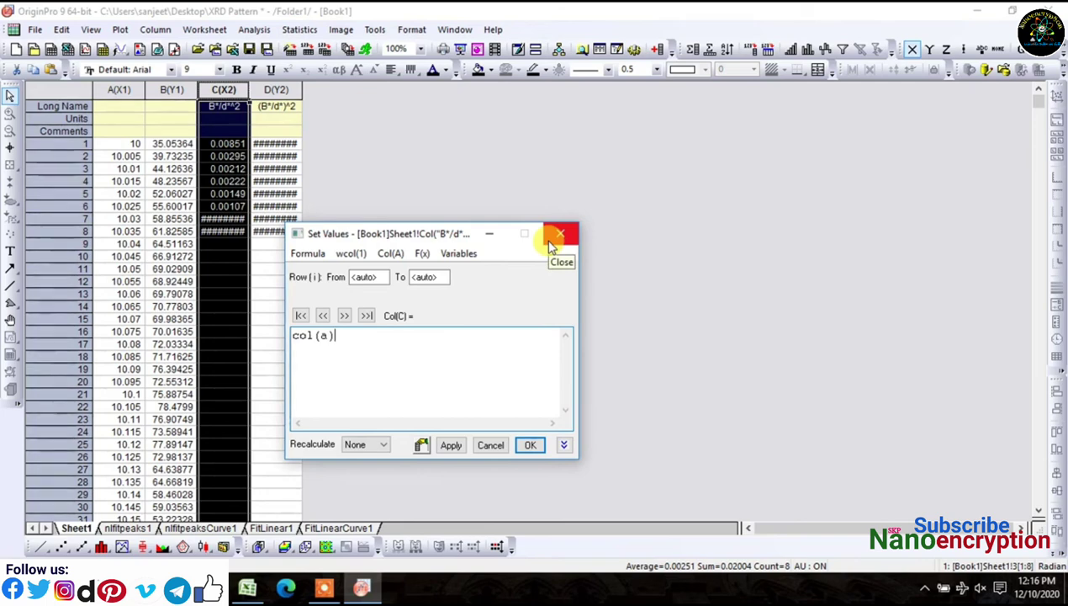
type("*")
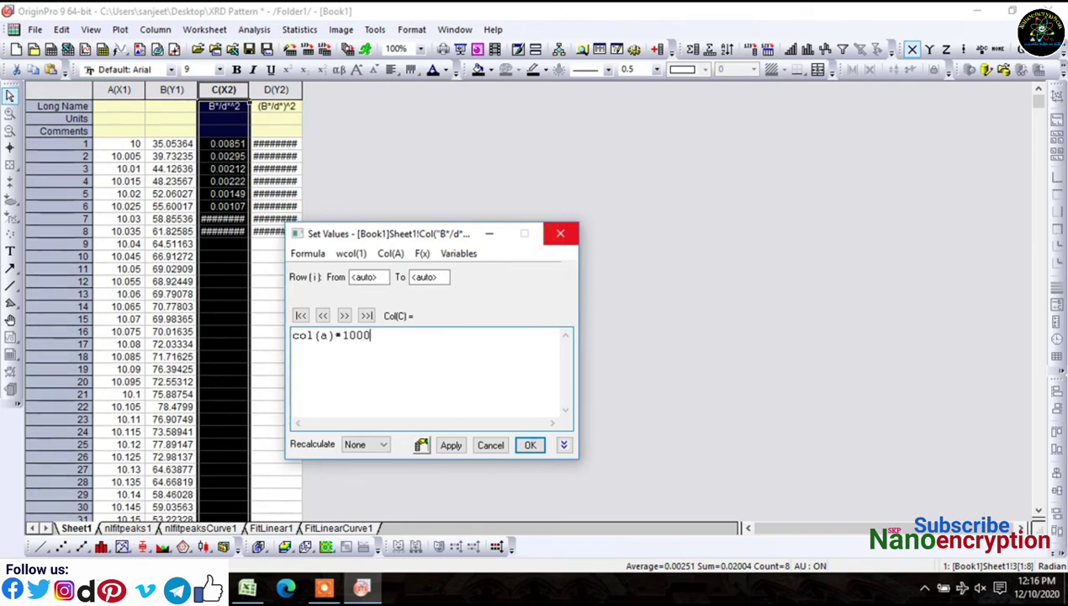
left_click(451, 445)
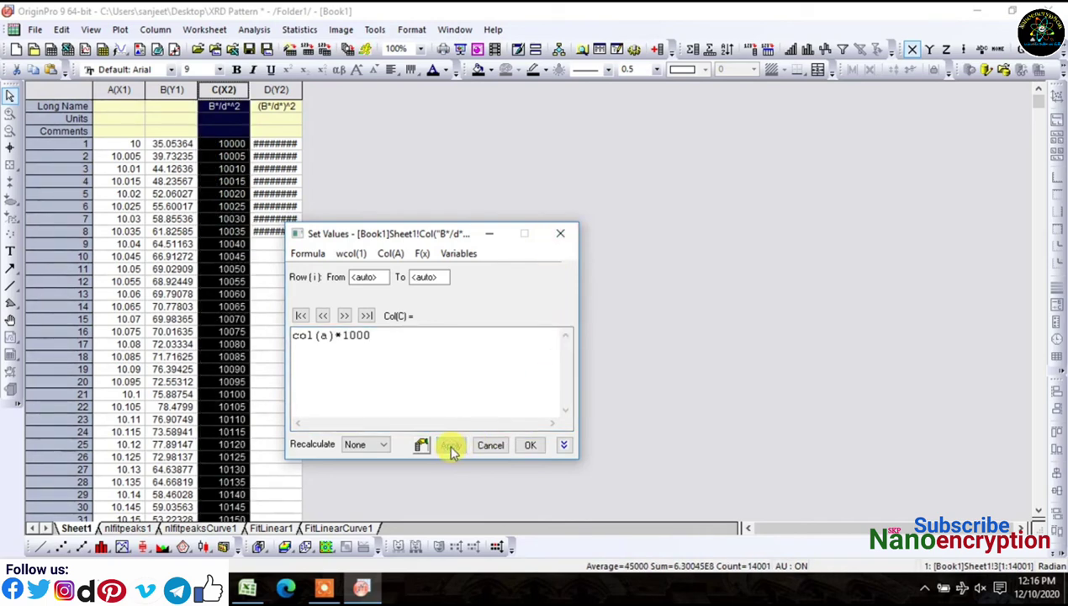
left_click(560, 233)
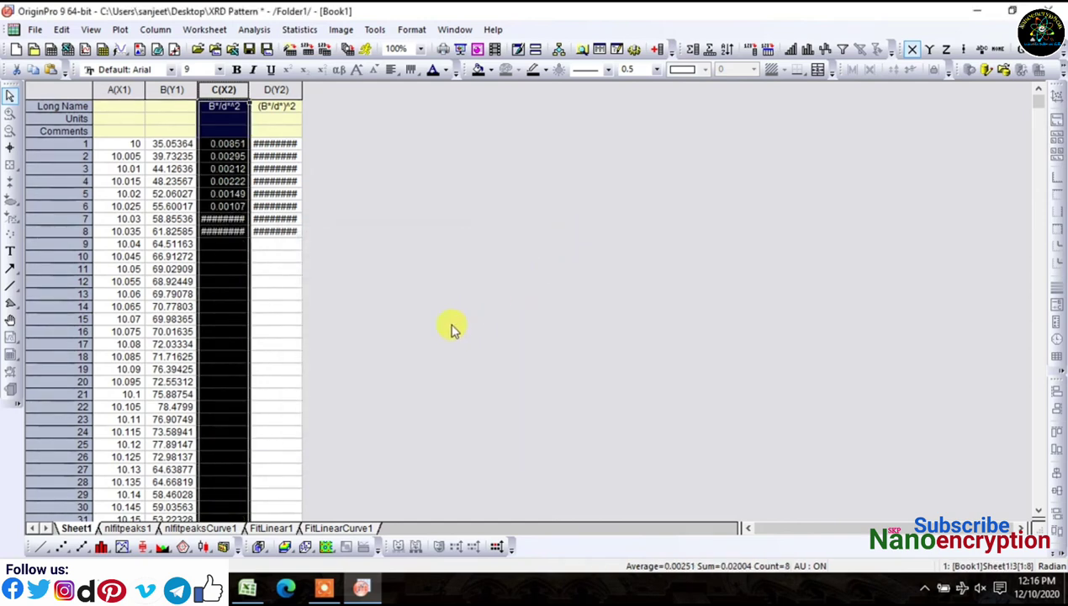
left_click(358, 339)
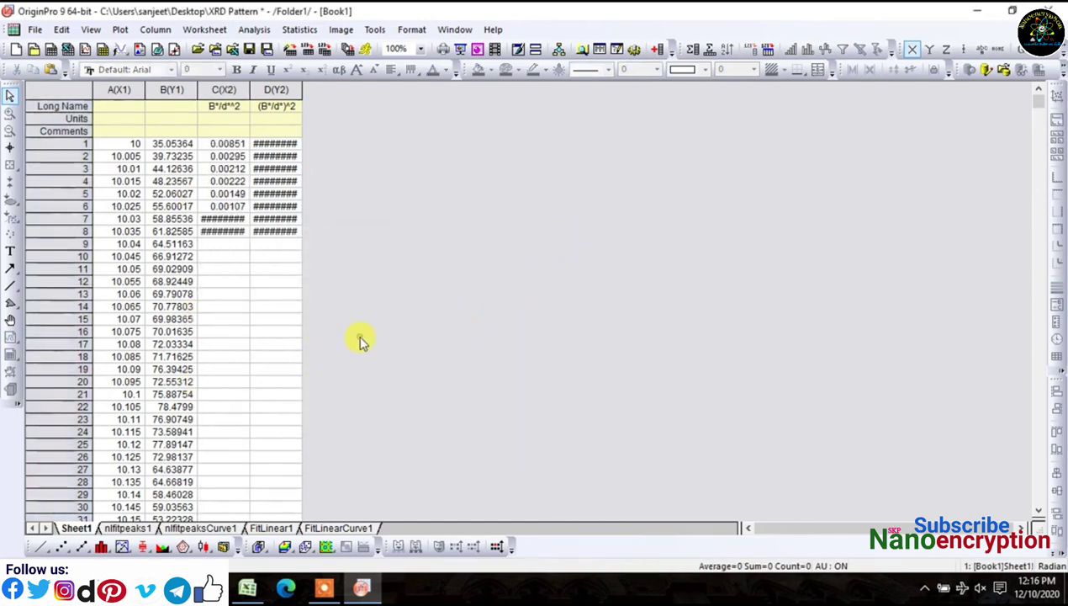
Plot the B*/d*^2 and (B*/d*)^2 columns as a new Line + Symbol graph and compare it with Graph2.
left_click_drag(226, 91, 278, 92)
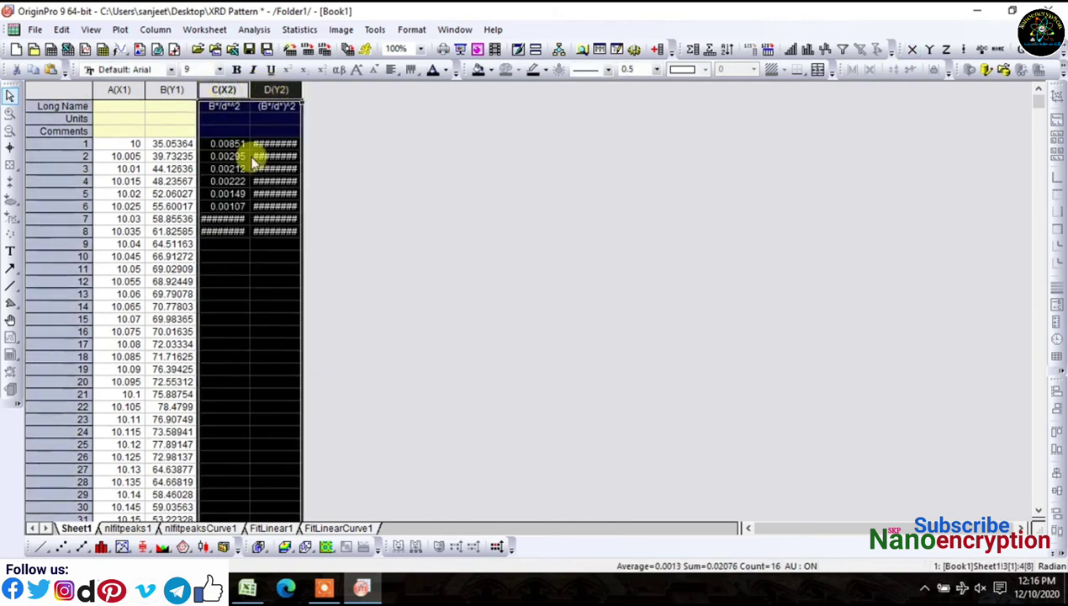
left_click(89, 548)
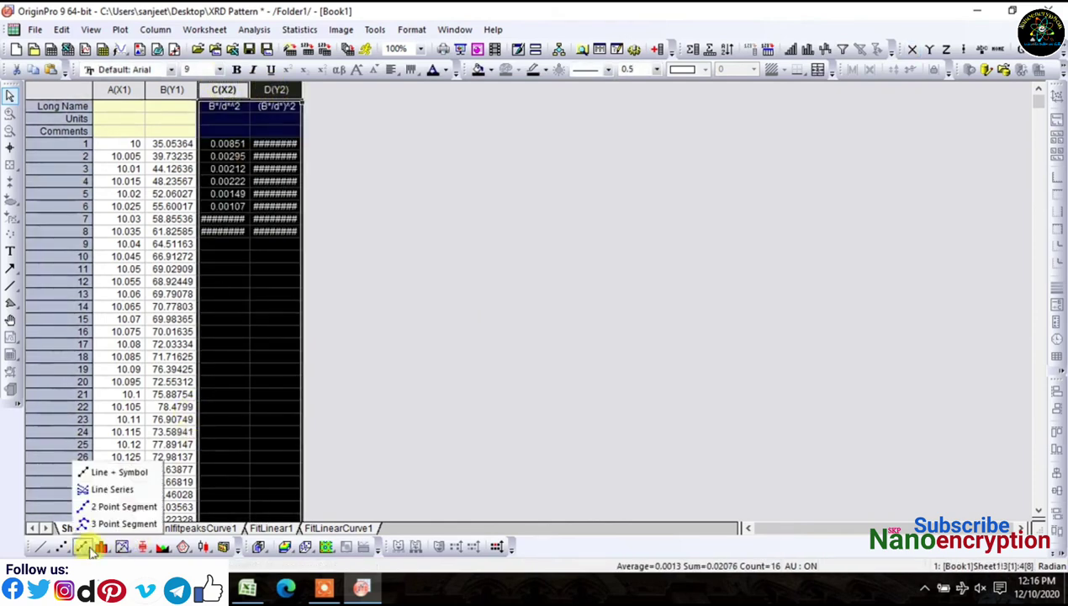
left_click(110, 465)
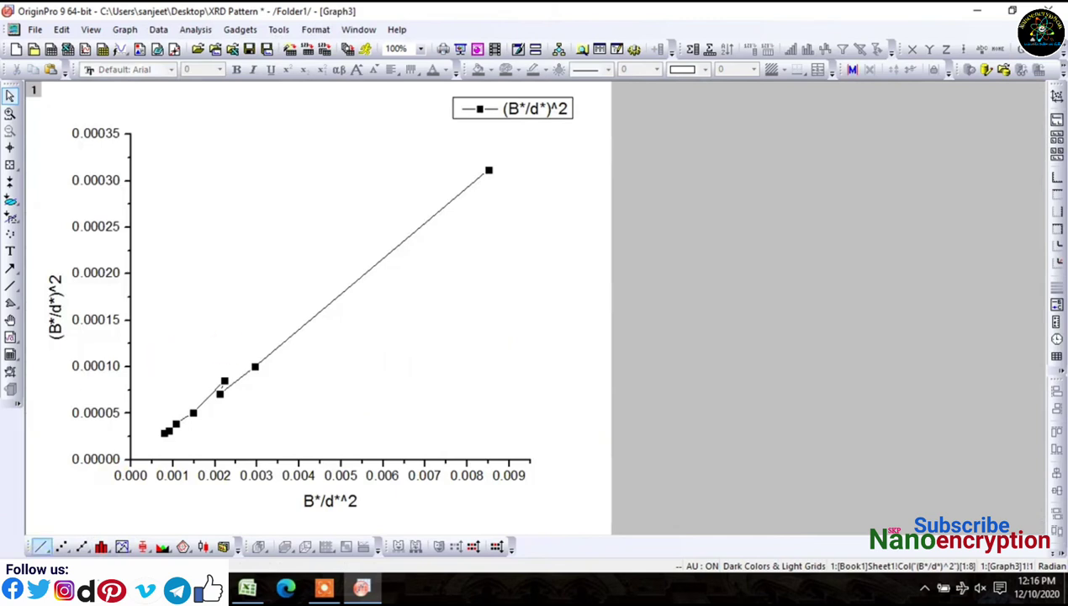
left_click(362, 30)
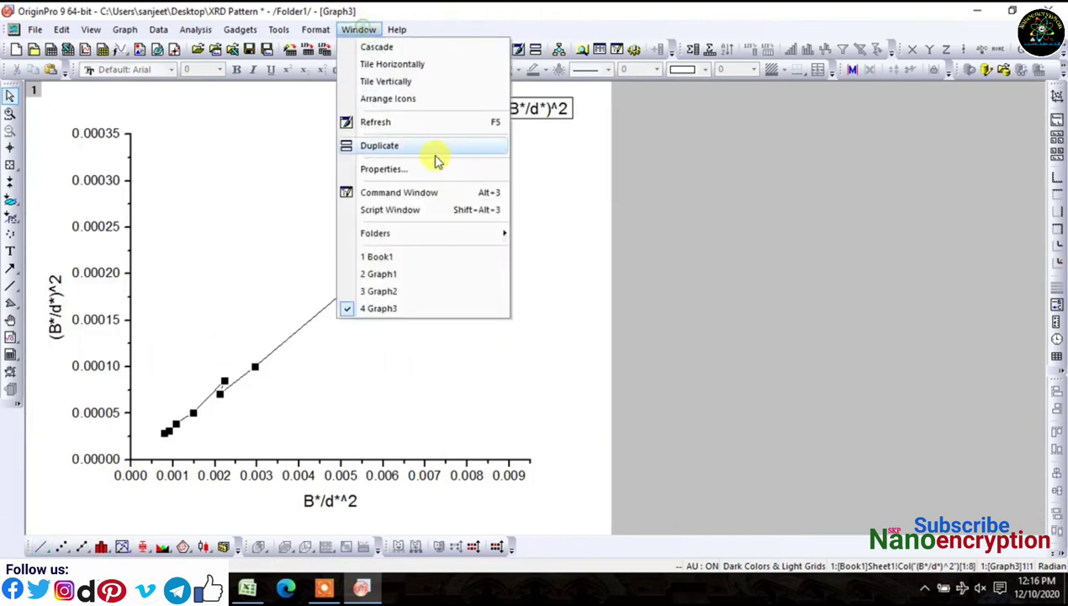
left_click(377, 291)
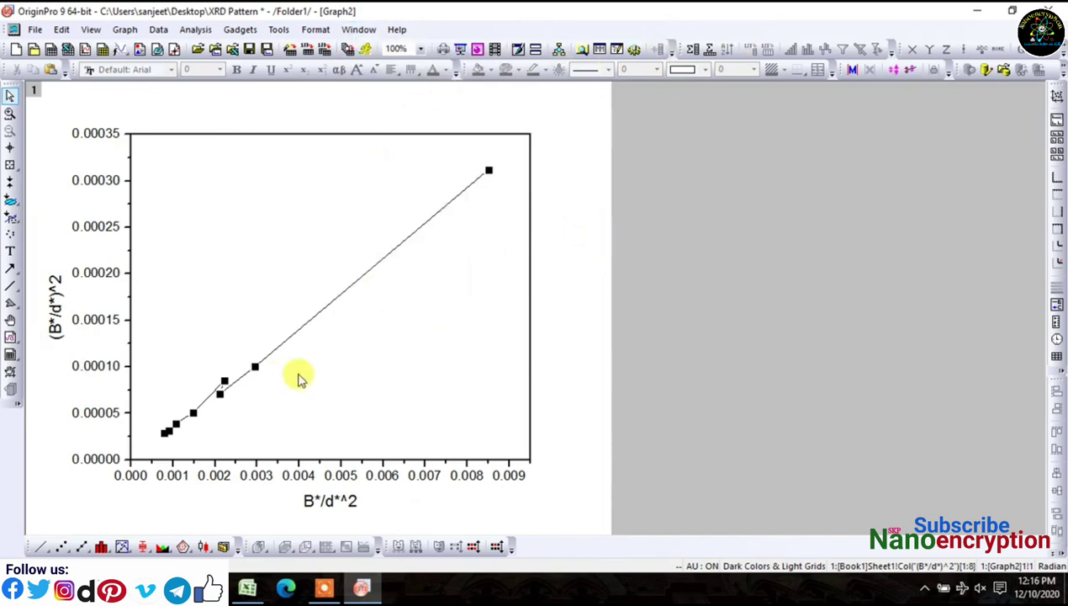
left_click(359, 30)
left_click(382, 307)
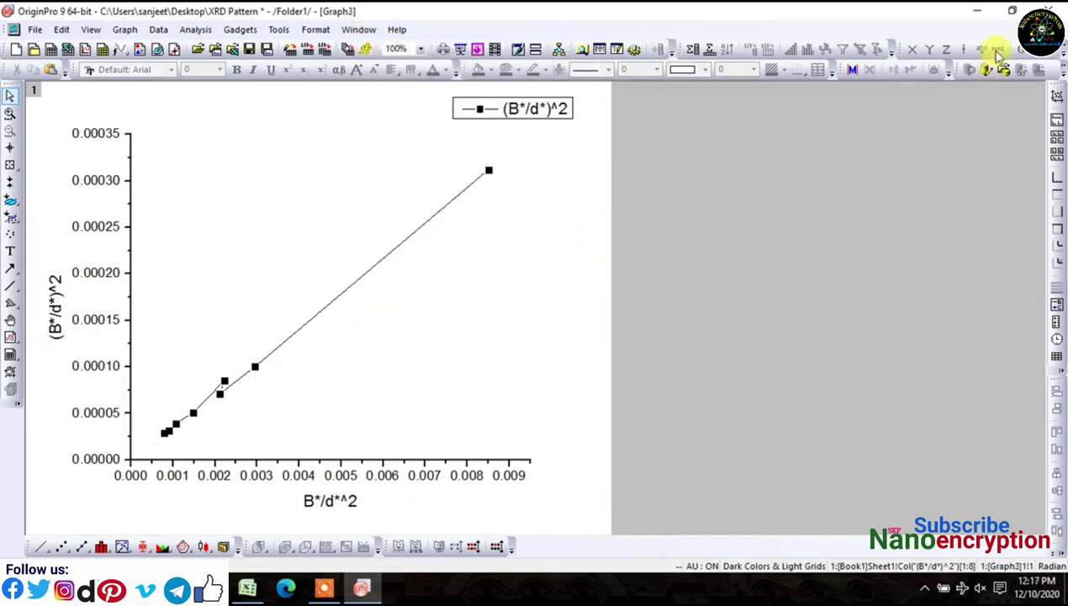
Close OriginPro without saving the changes to the XRD Pattern project.
left_click(954, 57)
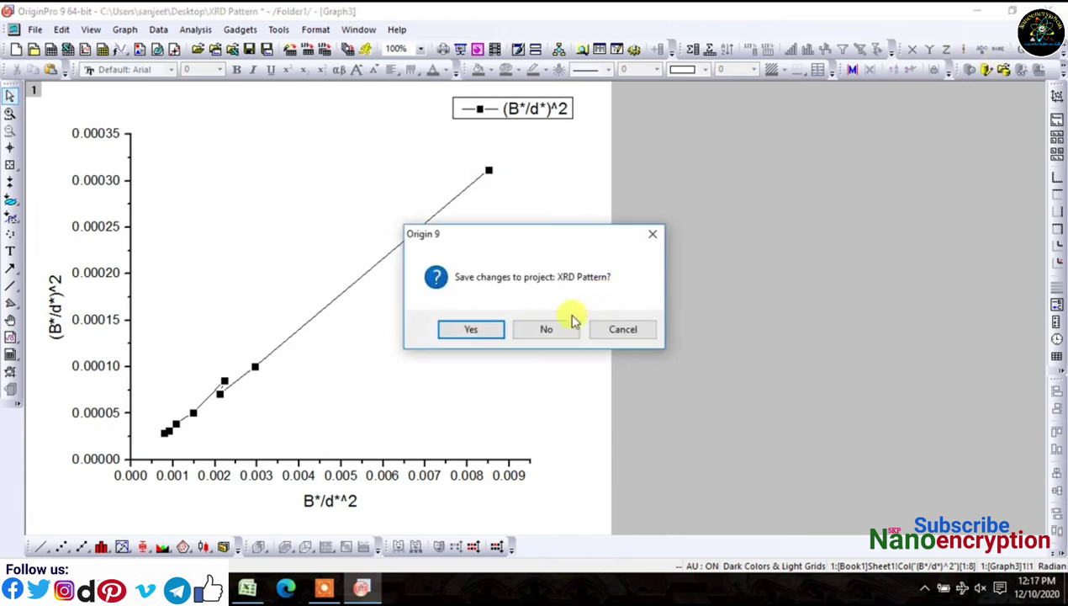
left_click(549, 326)
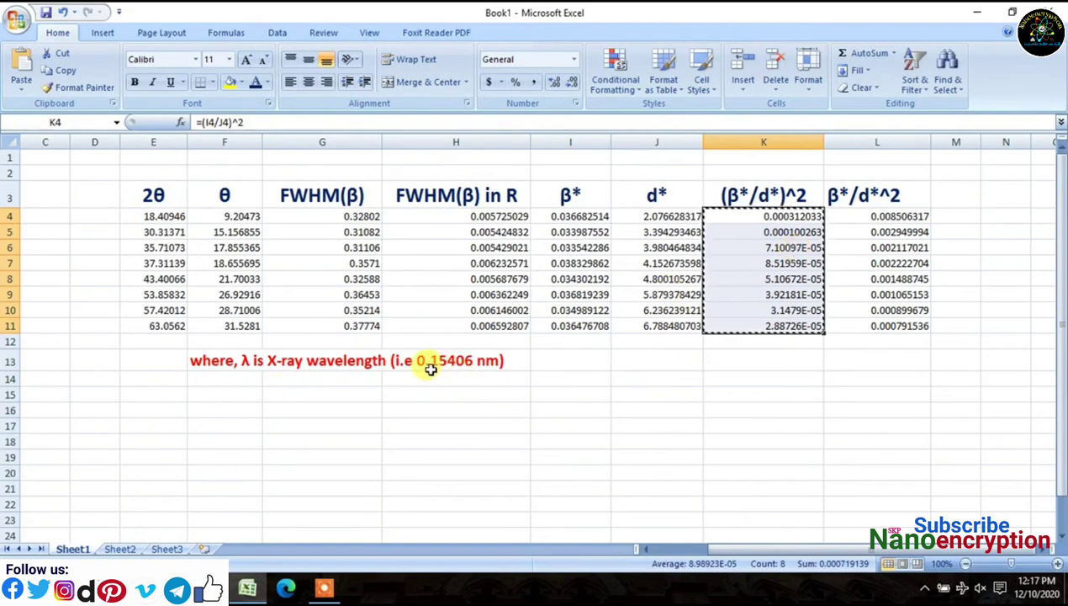
left_click(324, 588)
left_click(555, 562)
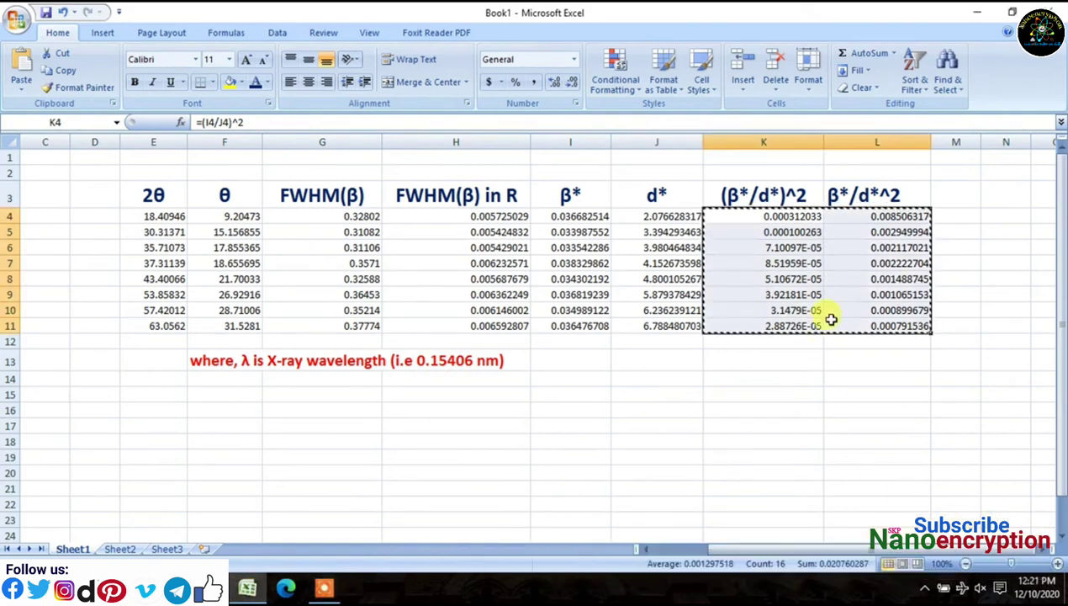
Copy the β*/d*^2 values in cells L4:L11 of the Excel sheet and minimize the workbook to reach the desktop.
left_click(862, 216)
mouse_move(862, 216)
left_mouse_down()
mouse_move(884, 311)
mouse_move(876, 322)
left_mouse_up()
right_click(876, 322)
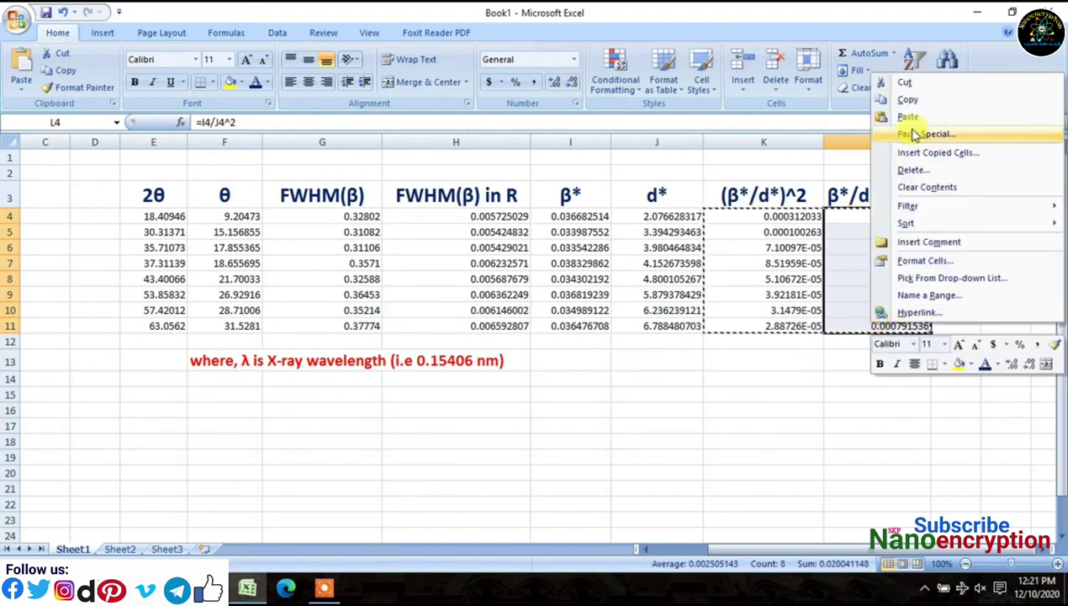
left_click(909, 99)
left_click(981, 11)
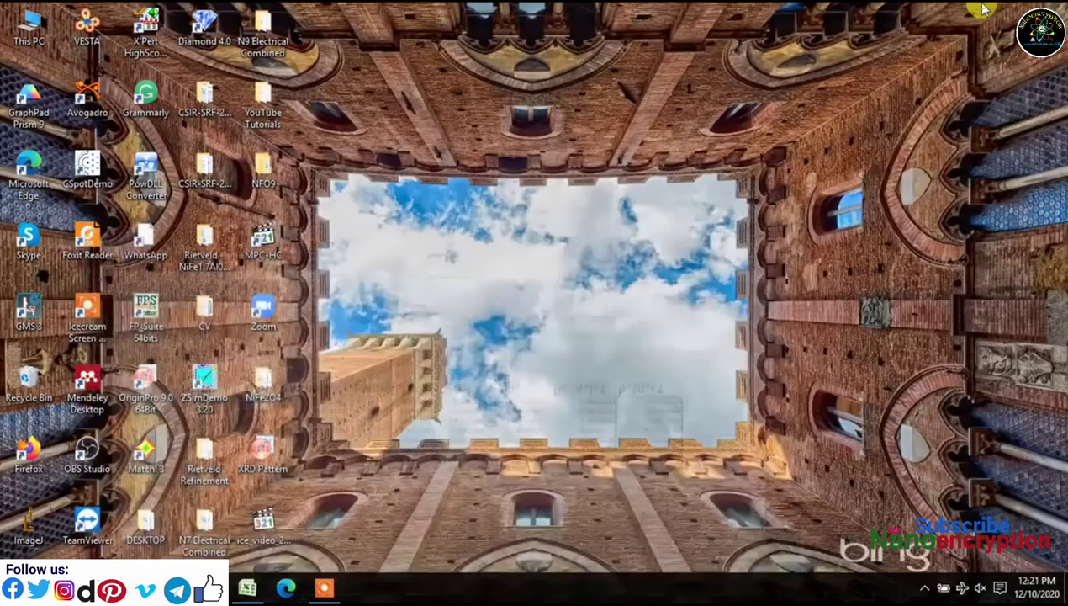
Launch OriginPro 9.0, maximize the empty Book1, and paste the copied β*/d*^2 values into column A(X) from row 1.
double_click(155, 383)
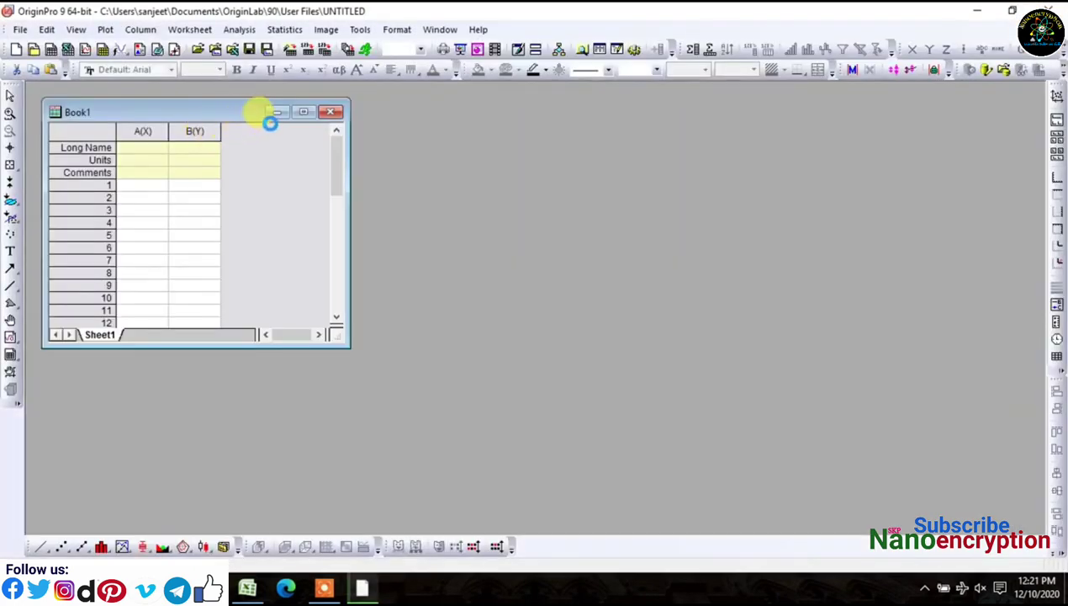
left_click(296, 117)
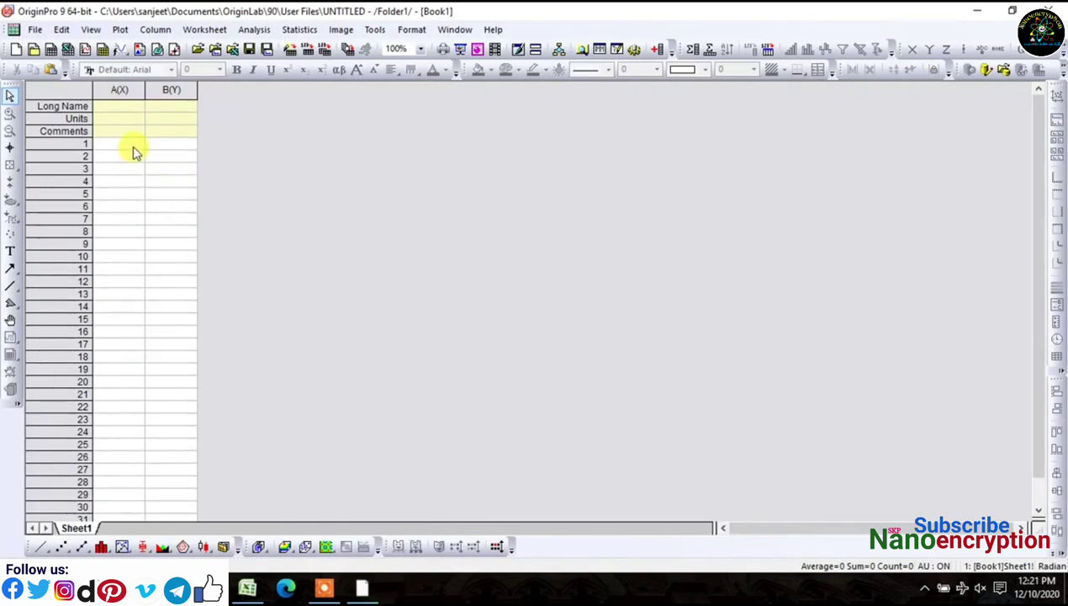
left_click(135, 147)
key("ctrl+v")
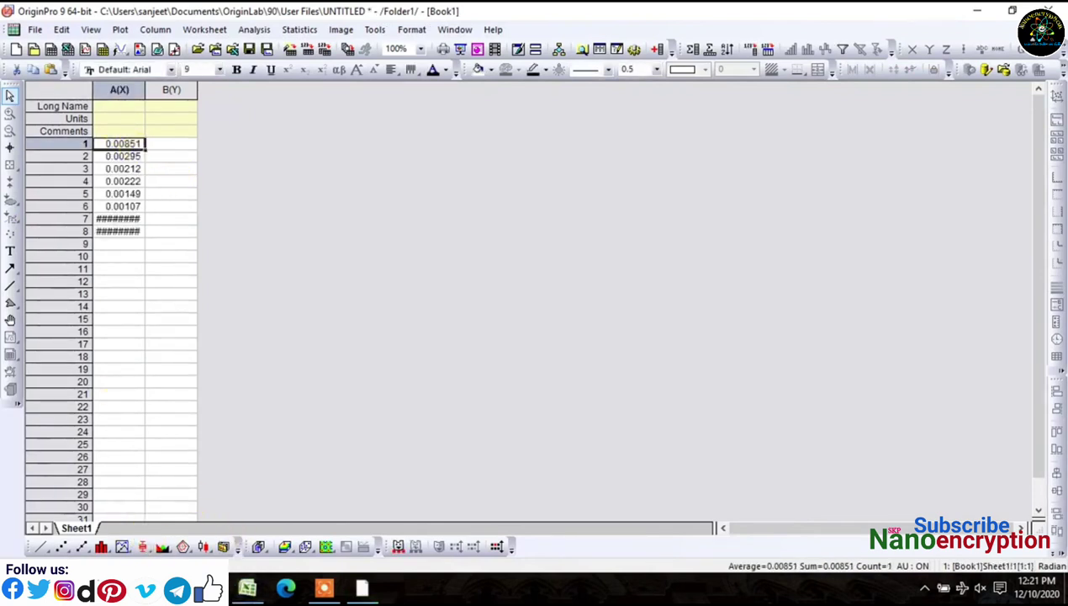
Copy the (β*/d*)^2 values in K4:K11 from the Excel sheet into OriginPro's column B(Y) from row 1.
left_click(248, 587)
left_click_drag(744, 217, 753, 322)
right_click(757, 316)
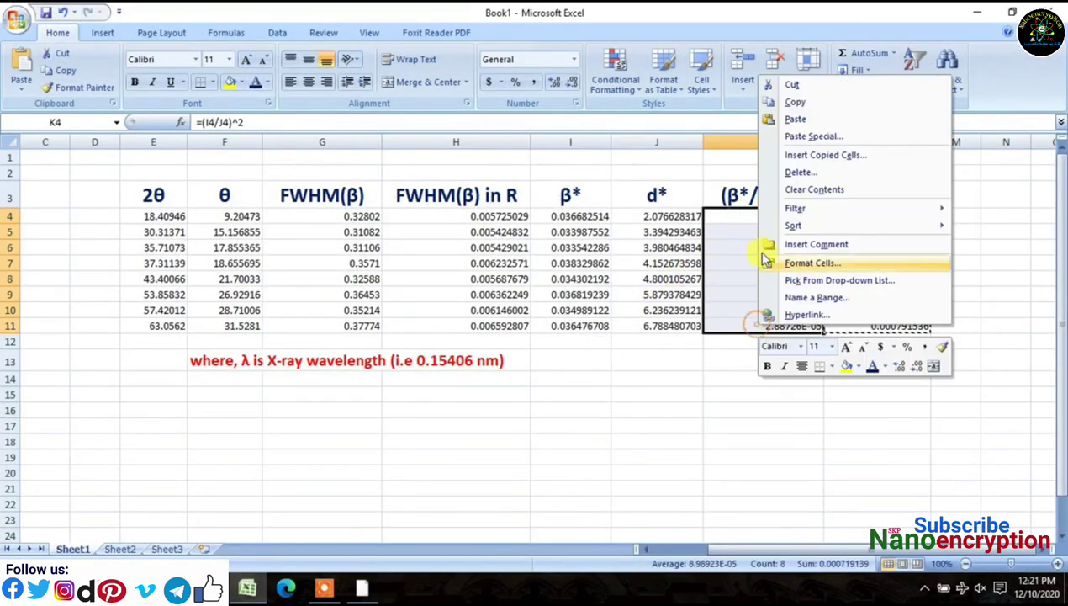
left_click(791, 103)
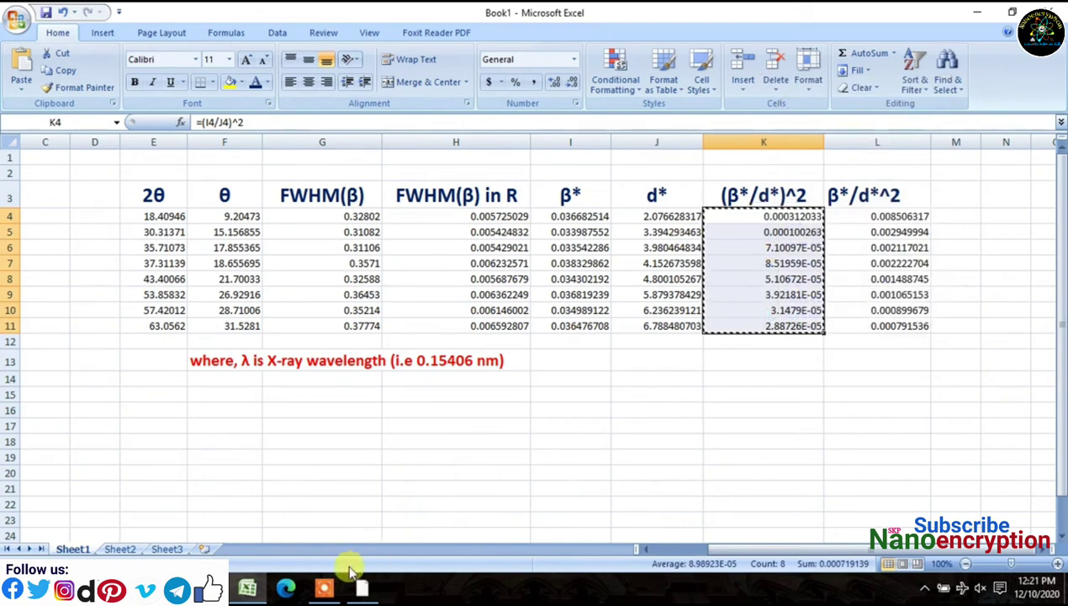
left_click(323, 587)
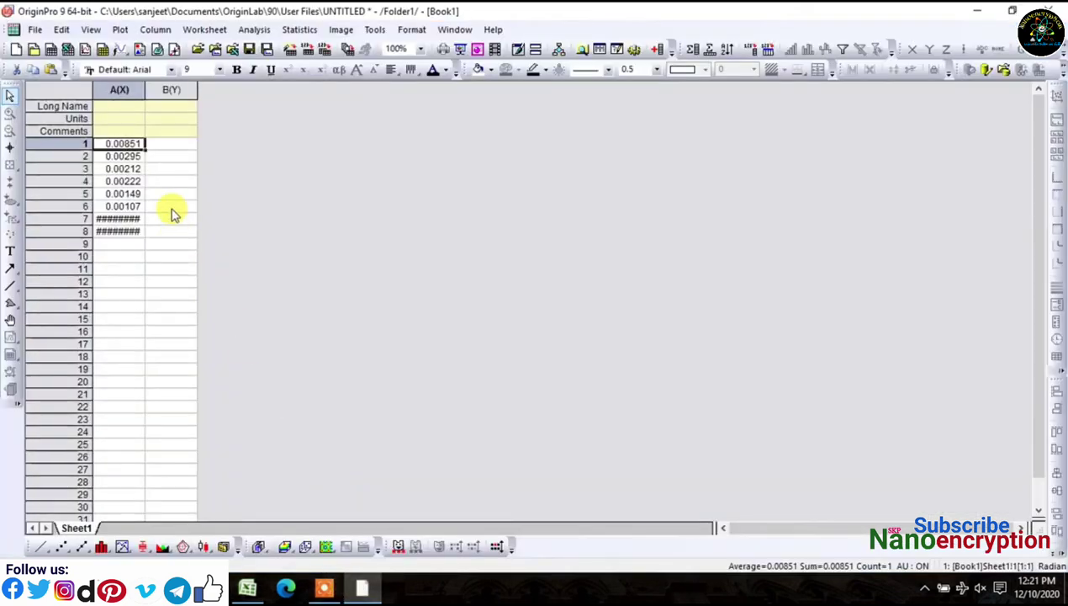
left_click(177, 148)
key("ctrl+v")
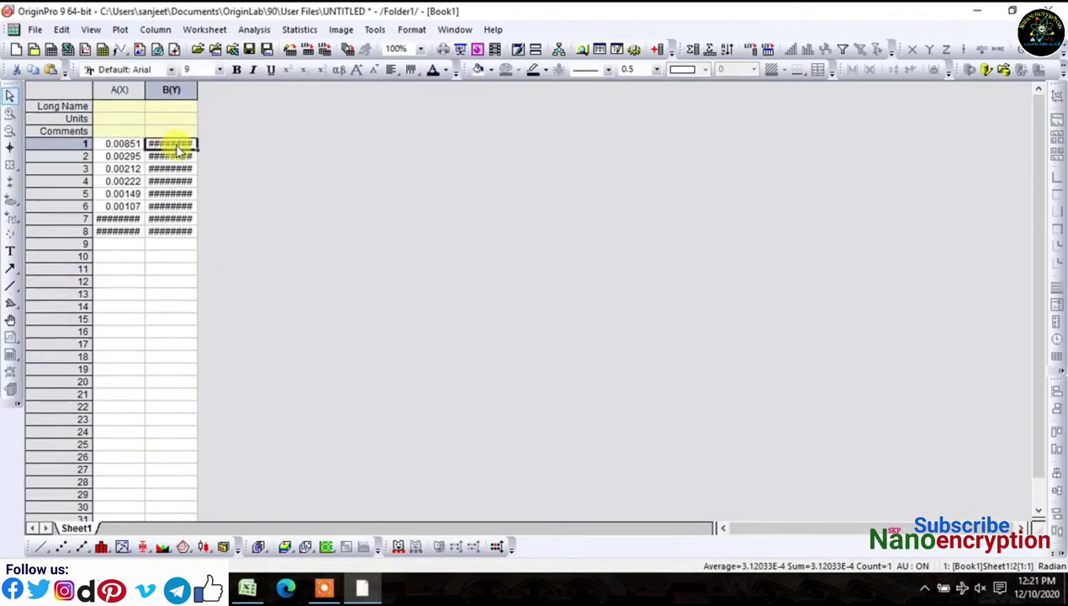
Plot columns A(X) and B(Y) as a Line + Symbol graph and run a linear fit on the B data.
left_click_drag(119, 89, 170, 89)
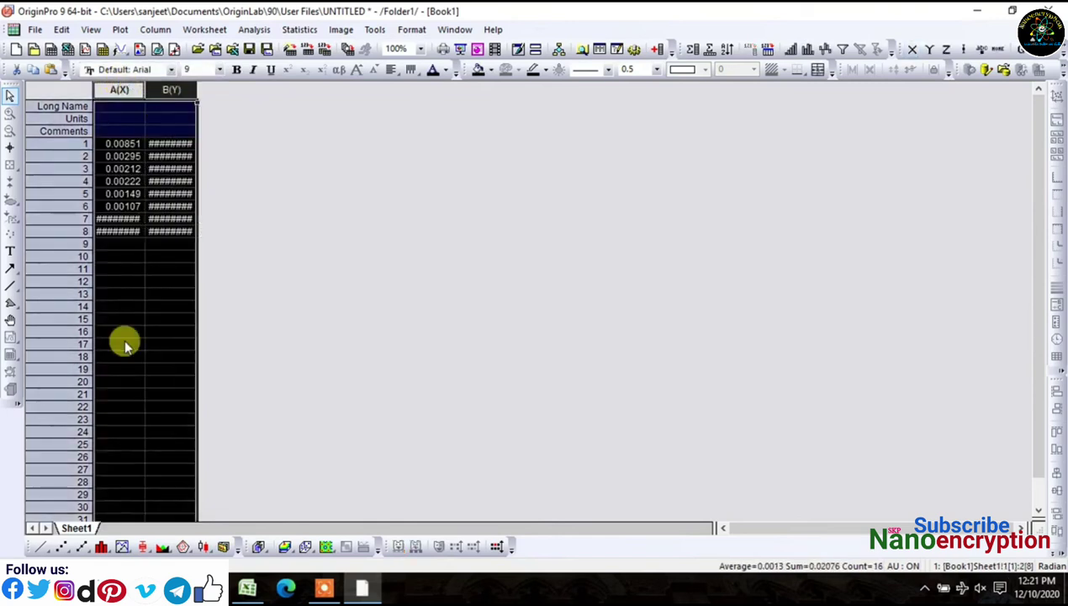
left_click(82, 546)
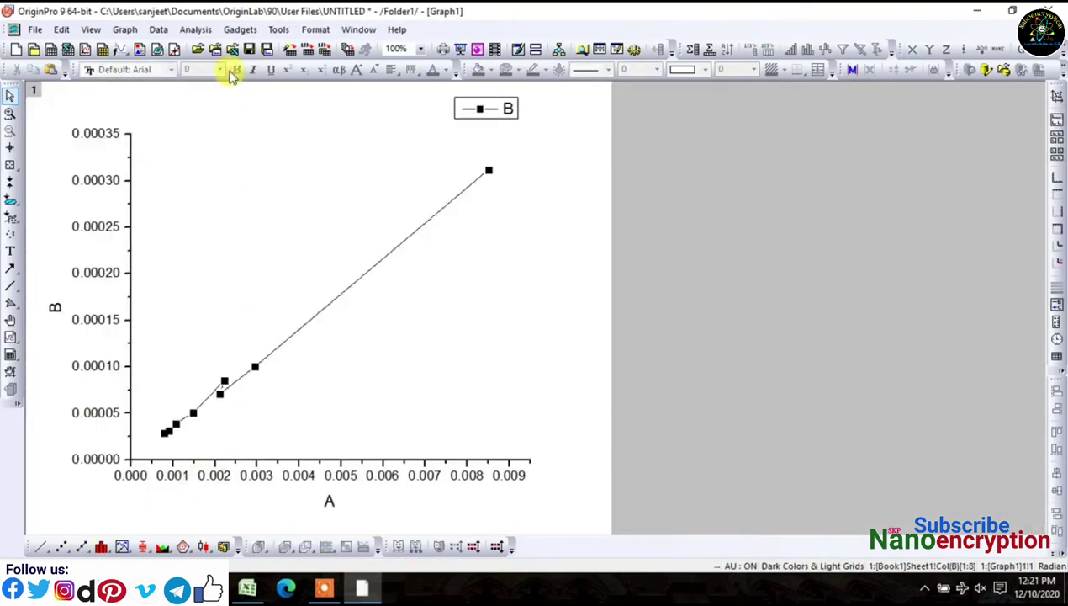
left_click(199, 30)
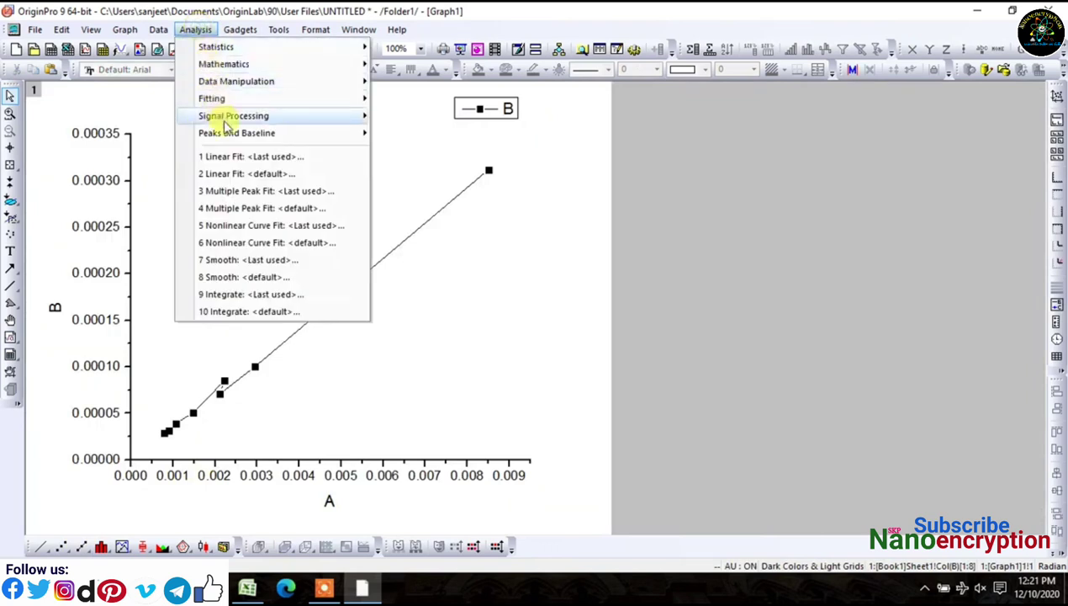
mouse_move(221, 103)
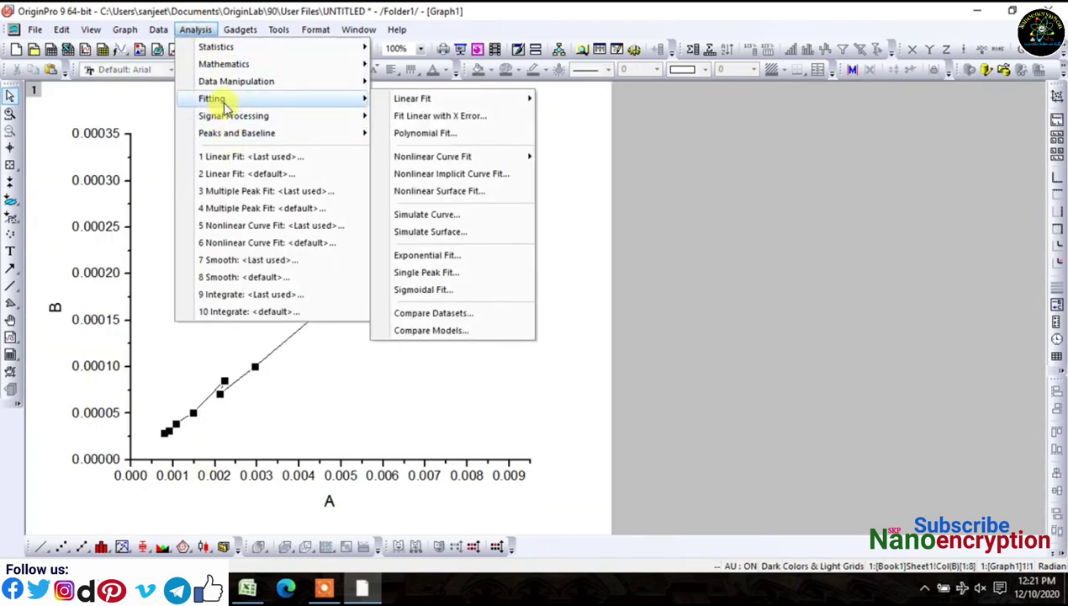
mouse_move(522, 101)
left_click(582, 126)
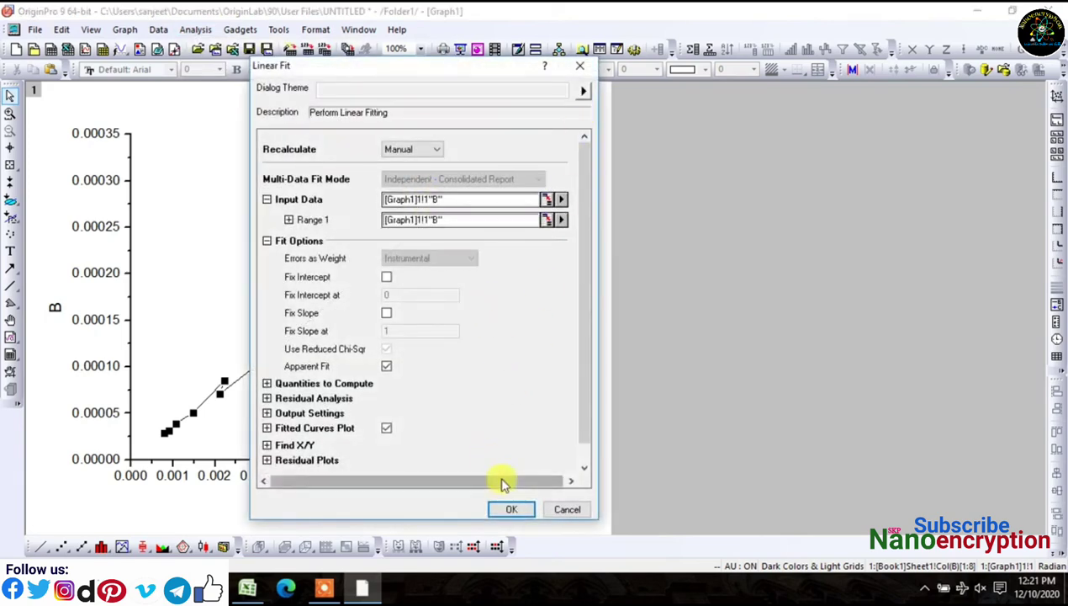
left_click(509, 508)
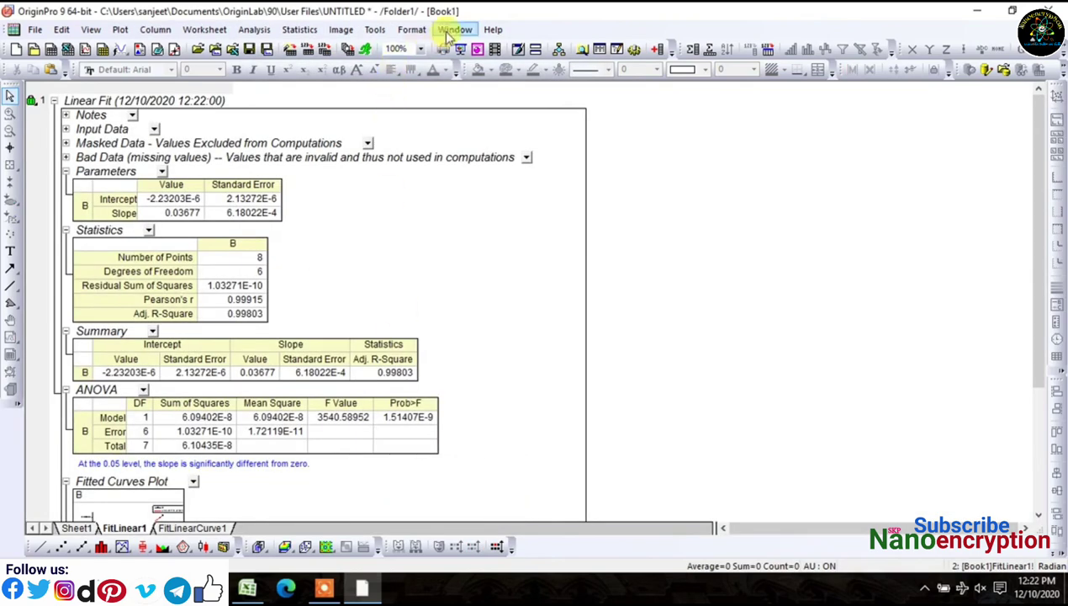
Return to Graph1 and move the linear fit results table off the plotted data, beside the plot below the legend.
left_click(452, 30)
left_click(481, 295)
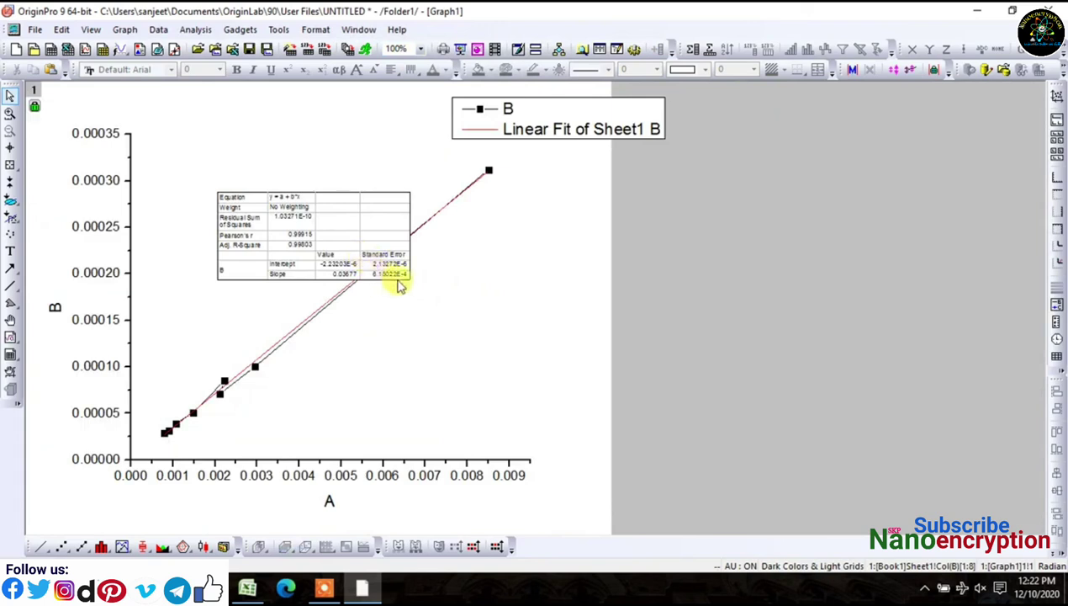
left_click_drag(390, 261, 668, 249)
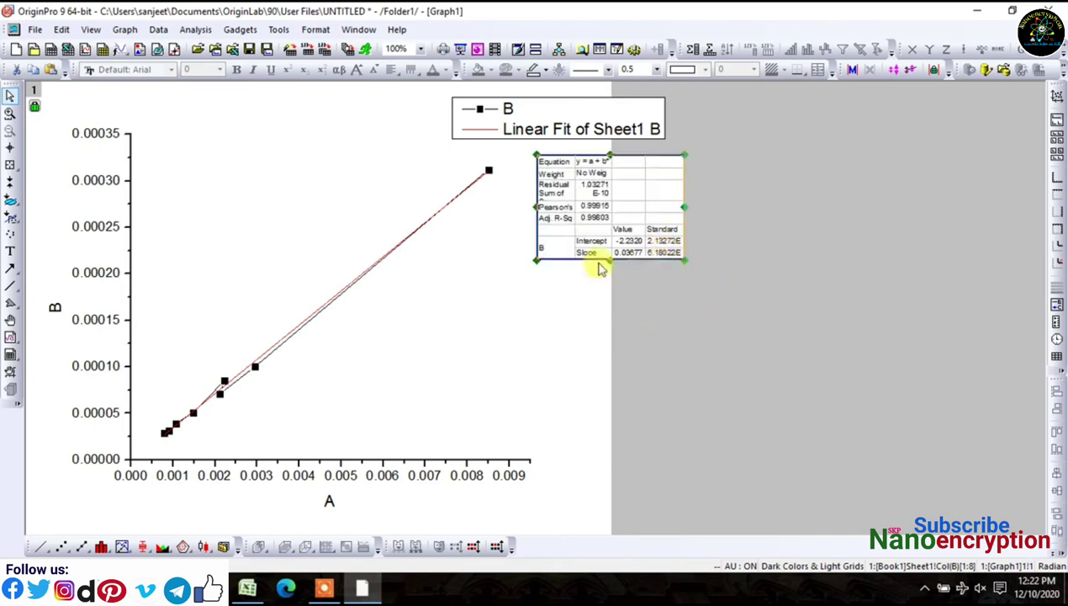
Enlarge the linear fit results table so its text is readable and place it in the gray area beside the graph page.
left_click_drag(536, 259, 508, 376)
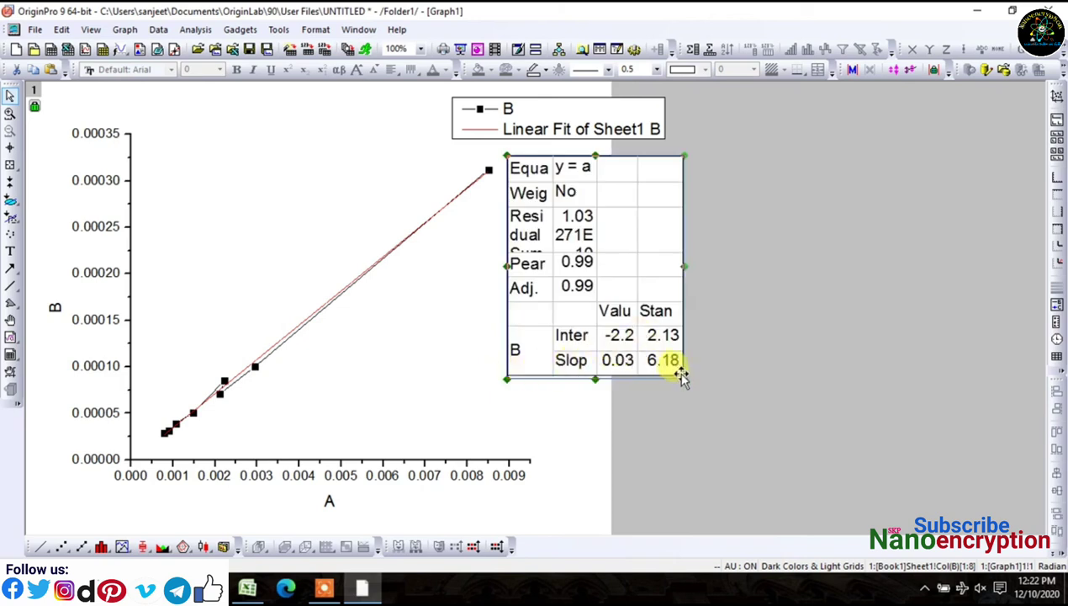
left_click_drag(683, 377, 878, 318)
left_click(852, 388)
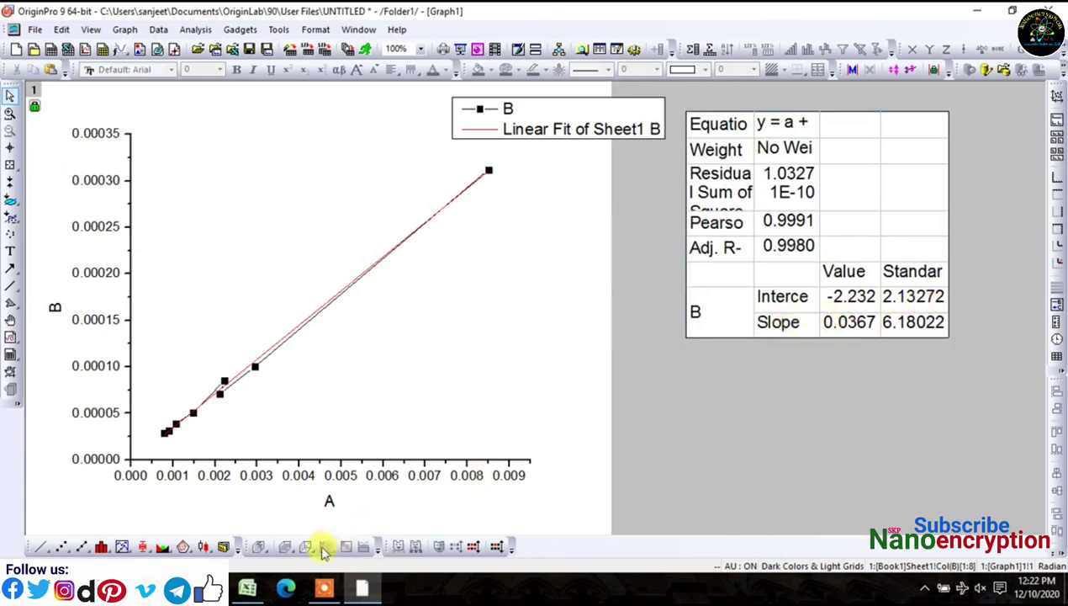
left_click(753, 244)
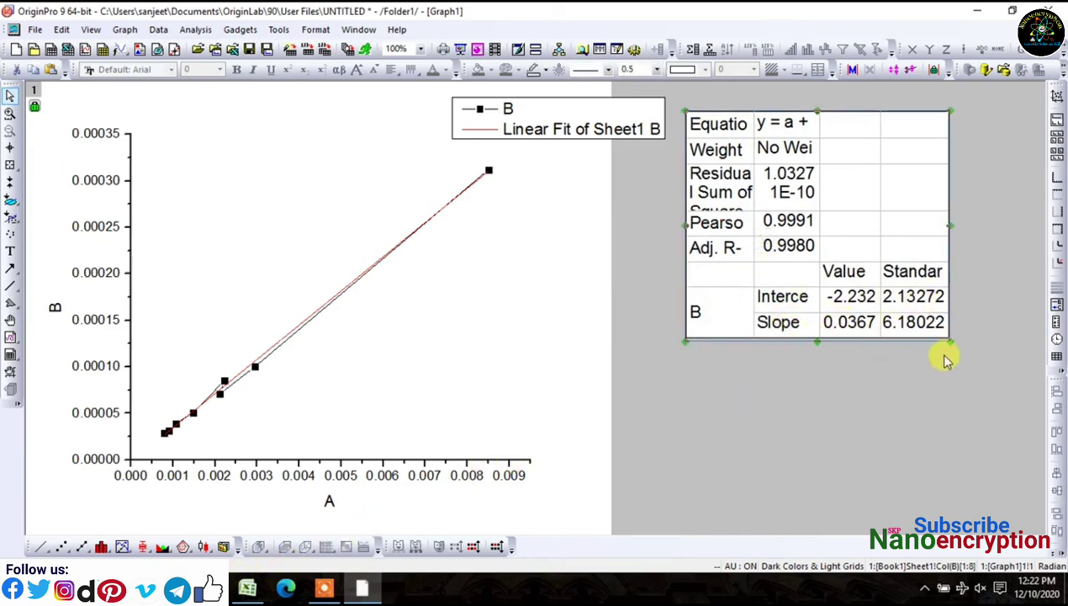
left_click_drag(949, 339, 957, 349)
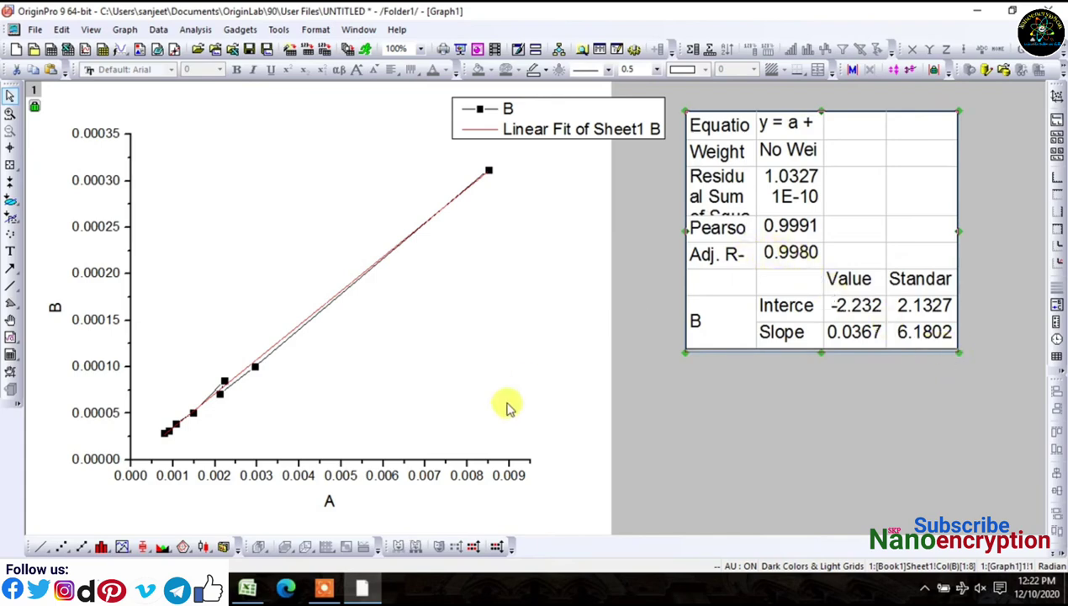
left_click(618, 418)
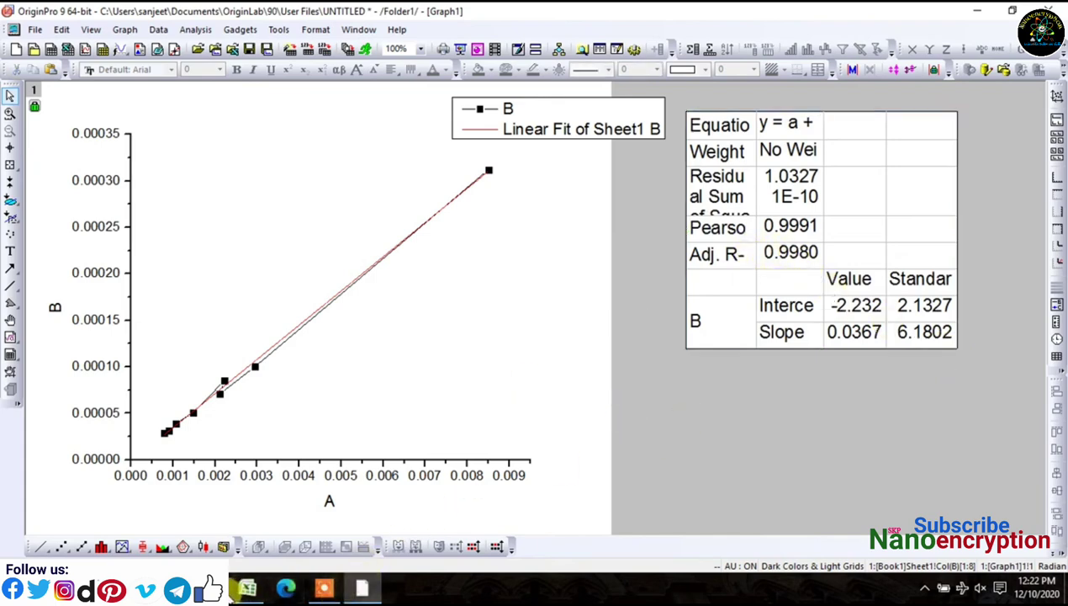
Switch to the Halder-Wagner Langford method document in Word and remove the blank line above "Now, estimate Crystallite Size (t) from the slope value.".
mouse_move(173, 589)
left_click(173, 513)
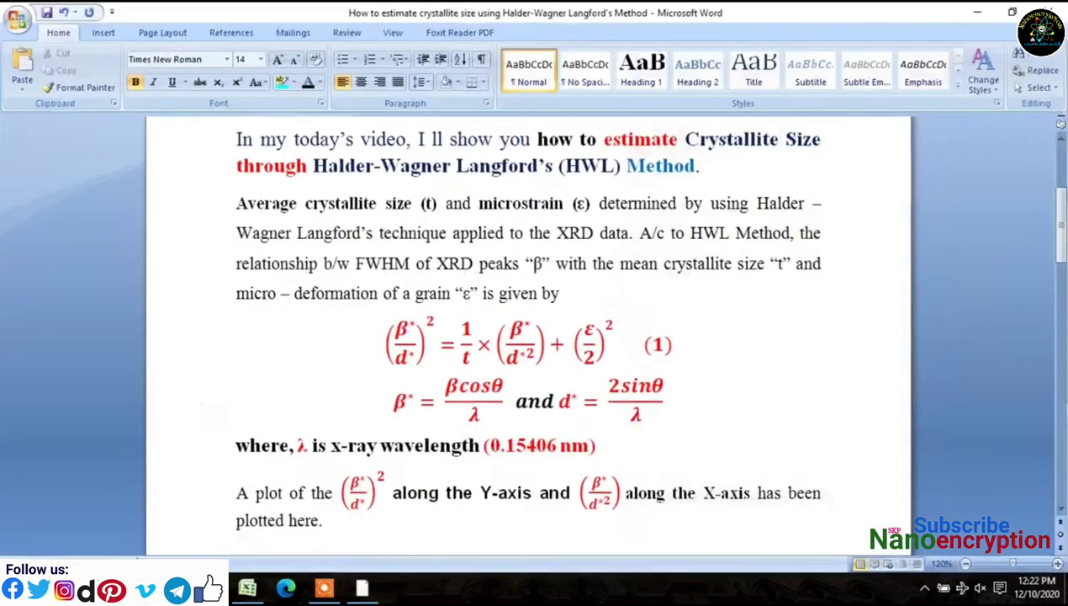
left_click_drag(1062, 246, 1061, 275)
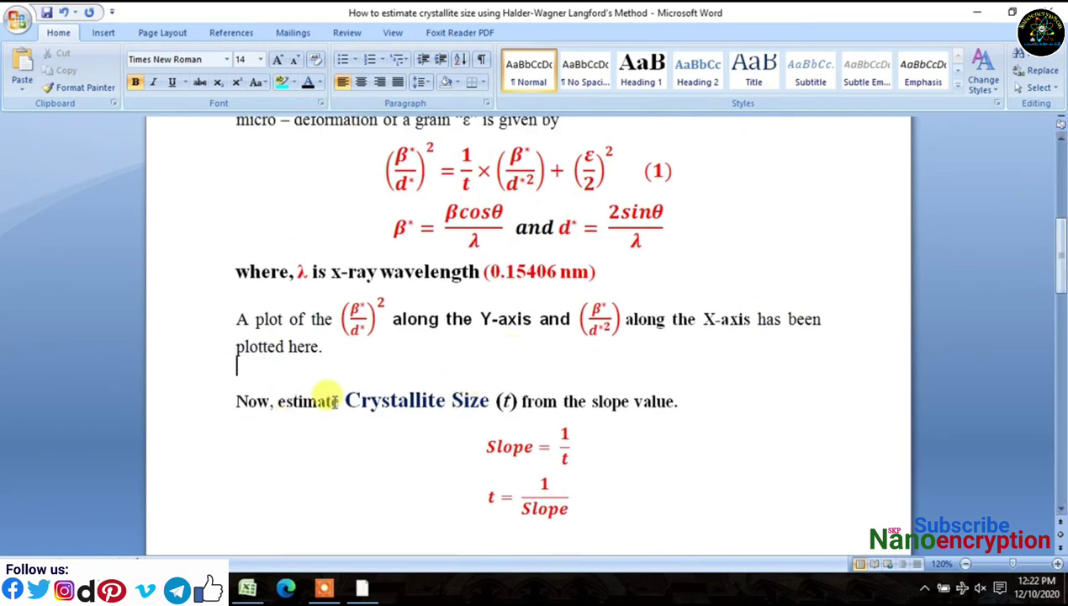
key("Delete")
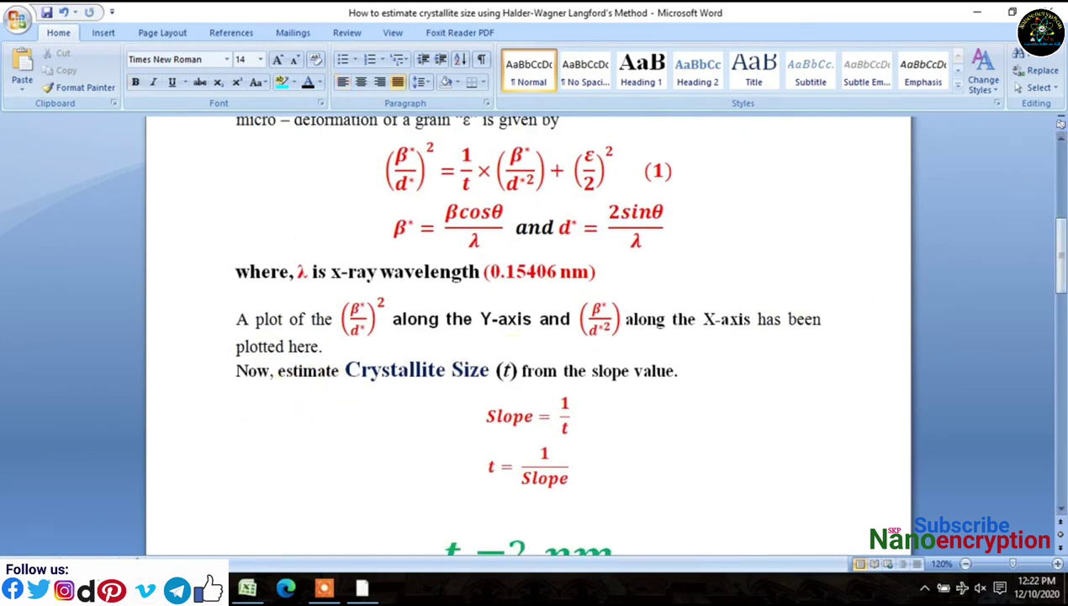